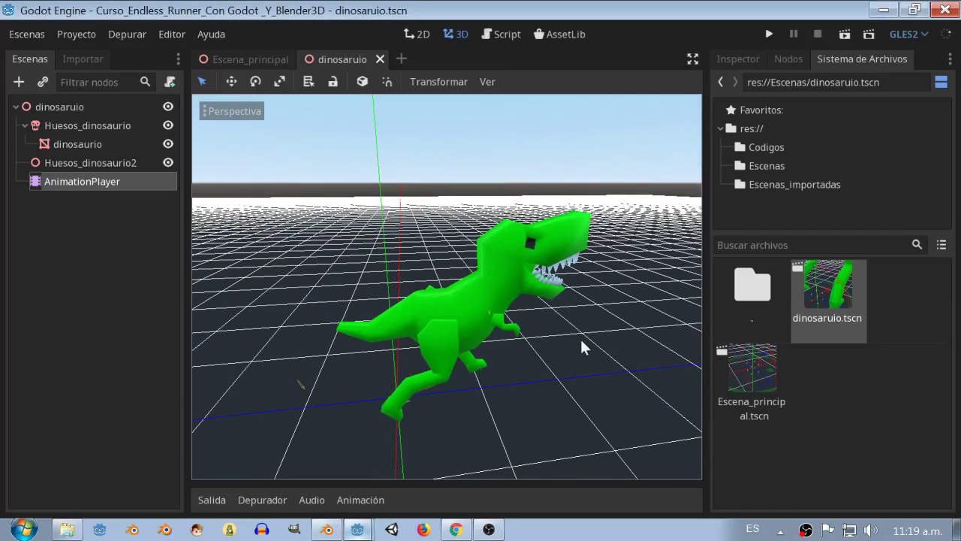
Instance dinosaruio.tscn from the Escenas folder under the Escena_principal root node
left_click(241, 62)
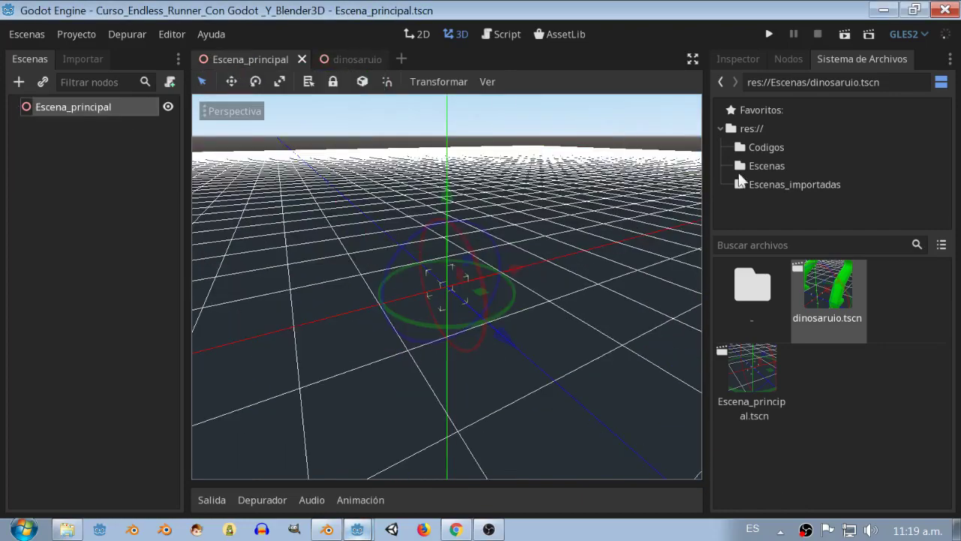
left_click(764, 165)
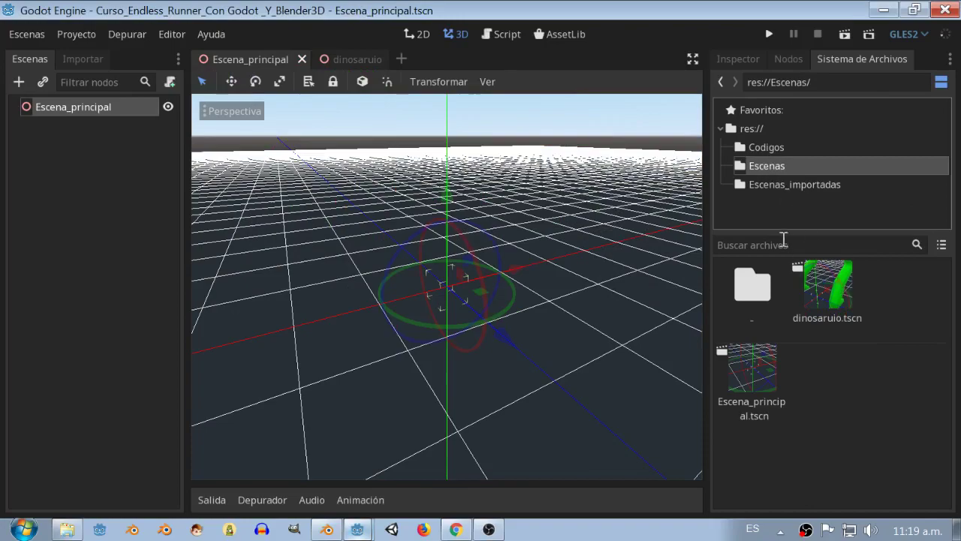
left_click_drag(827, 285, 73, 108)
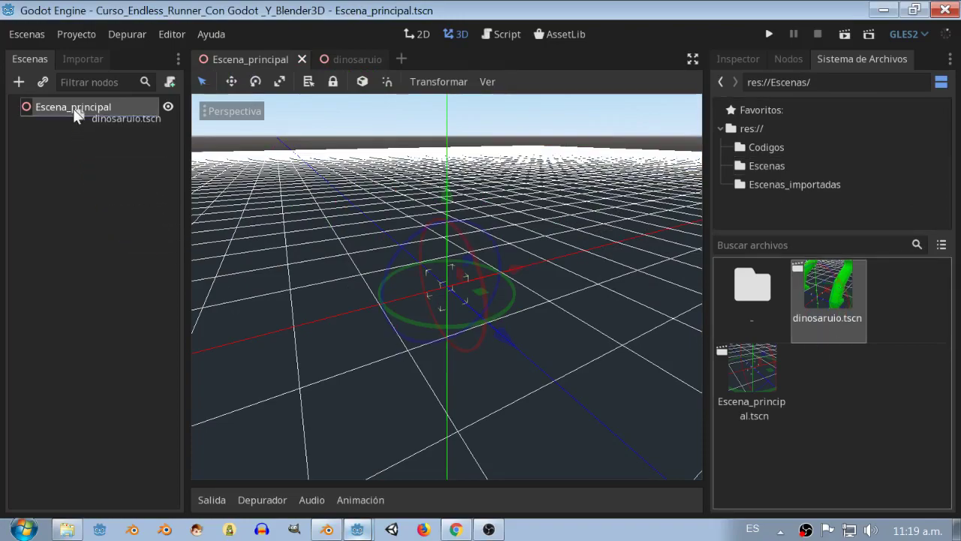
Zoom the viewport to check the placed dinosaur, then bring Blender to the front
scroll(544, 254, "down", 3)
scroll(545, 253, "down", 3)
scroll(521, 240, "down", 2)
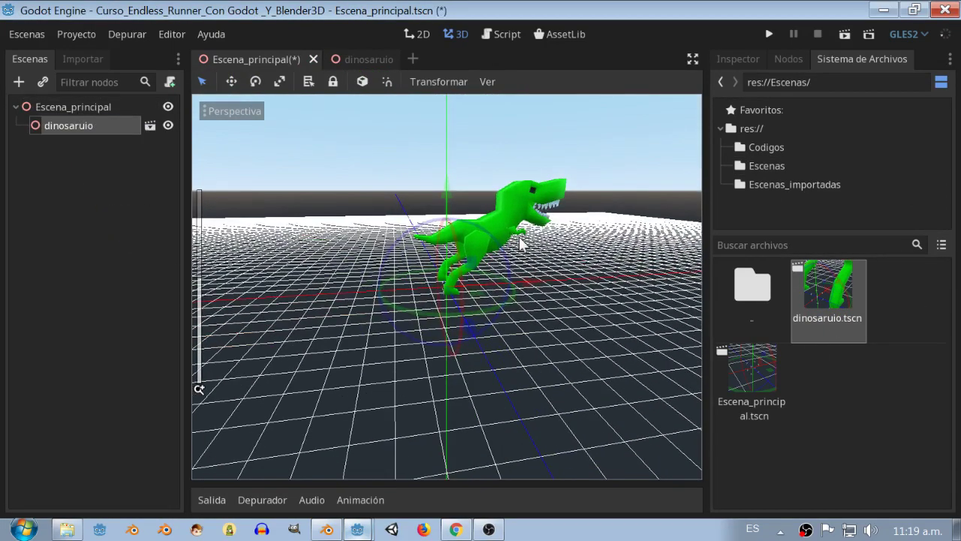
scroll(495, 340, "up", 3)
scroll(495, 340, "up", 2)
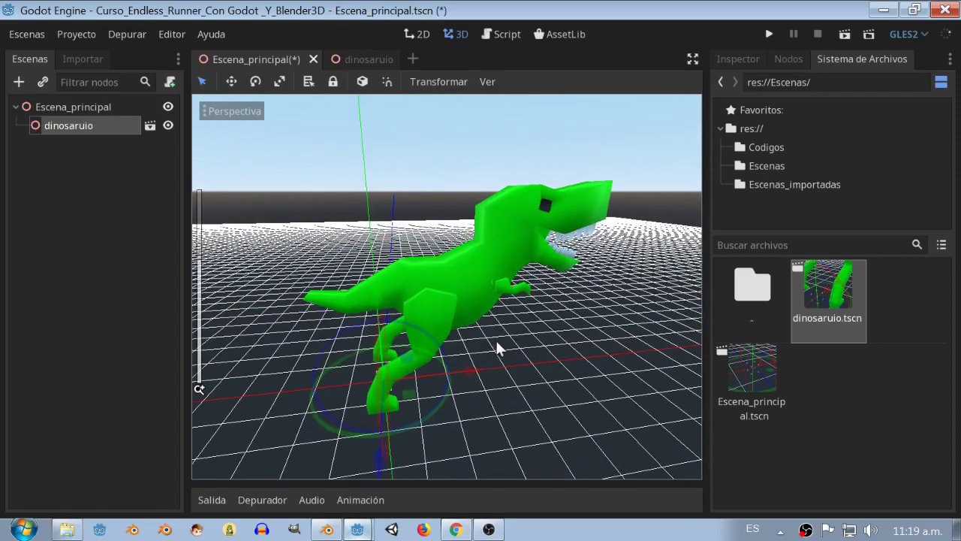
scroll(503, 337, "up", 2)
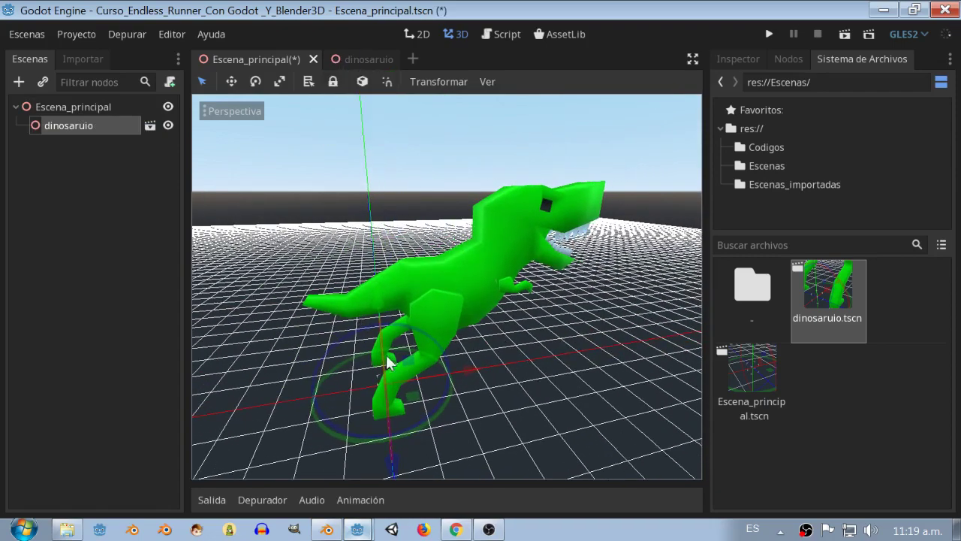
left_click(327, 529)
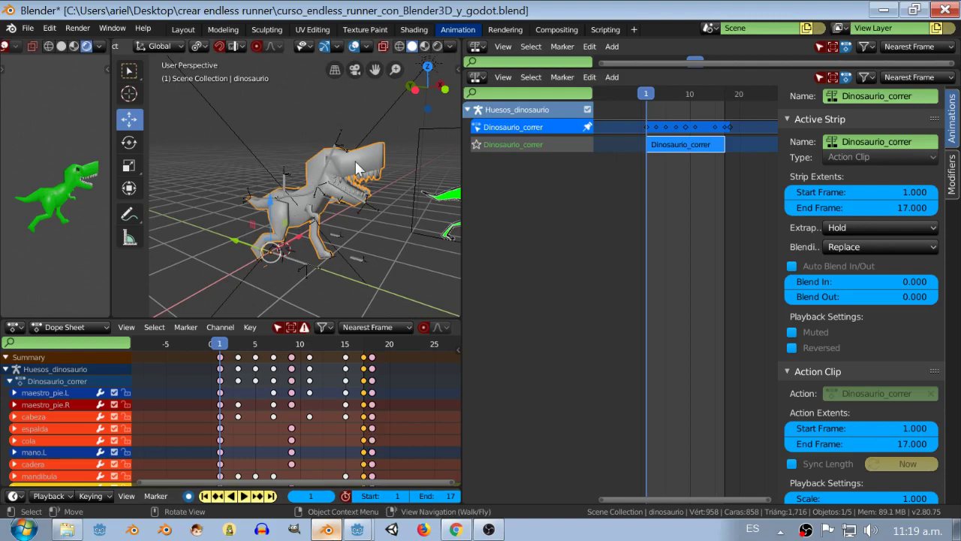
Check the dinosaur's transform values and widen the 3D view and keyframe area
key("n")
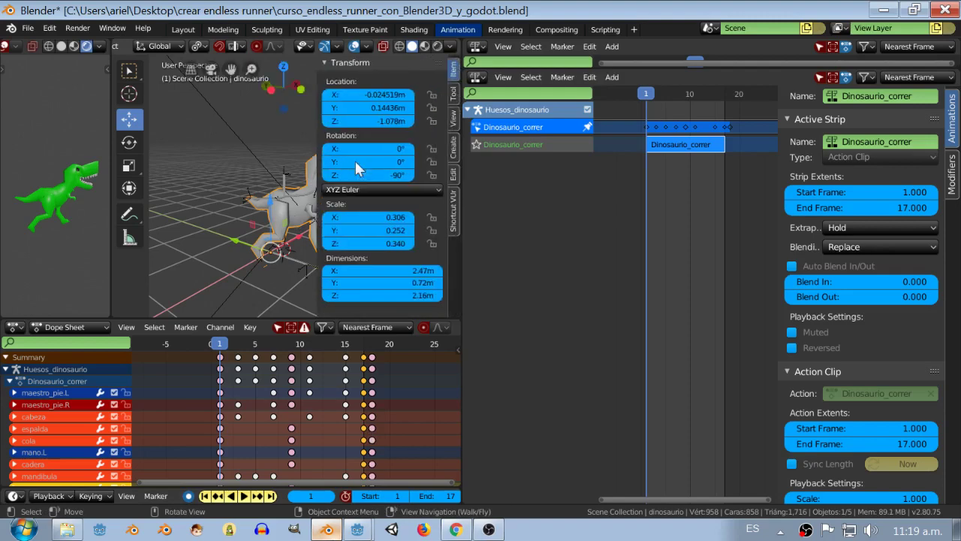
key("n")
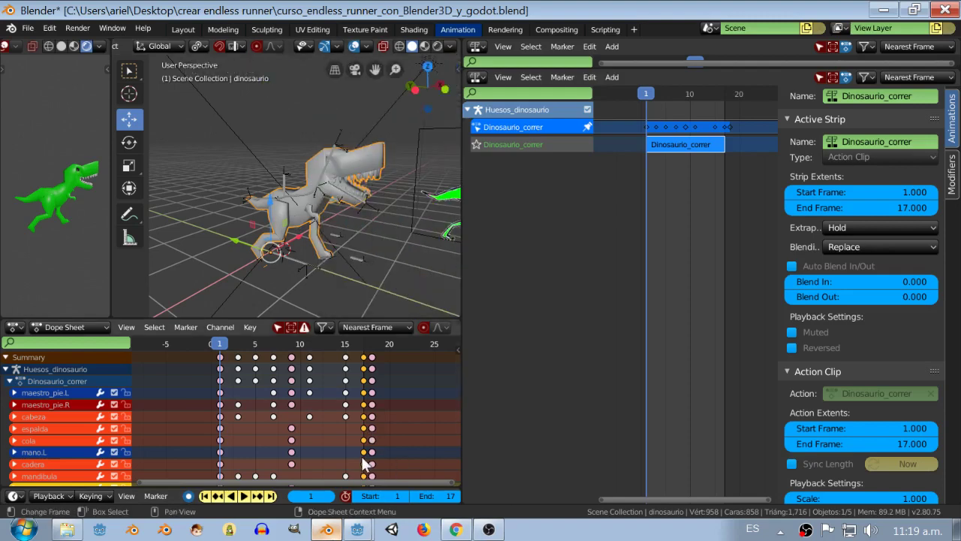
left_click(358, 529)
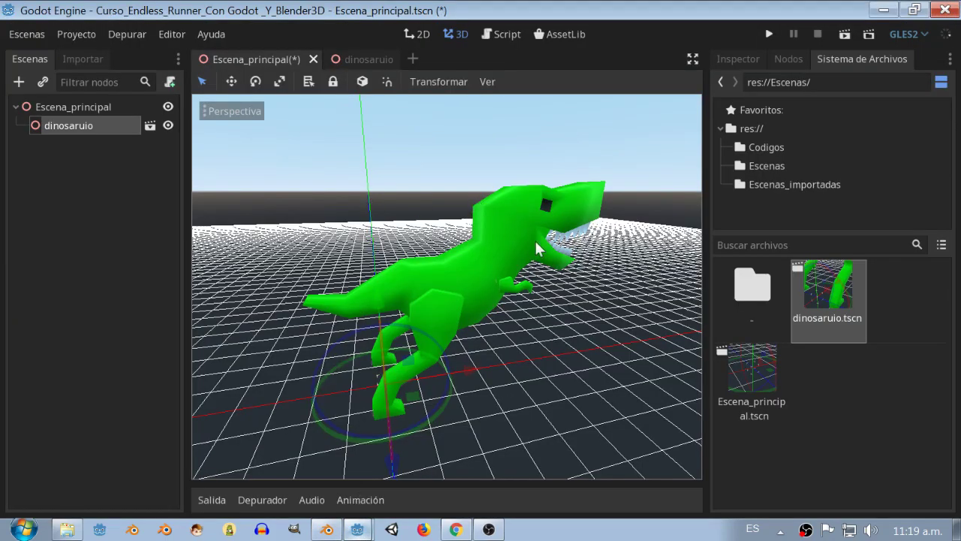
left_click(327, 529)
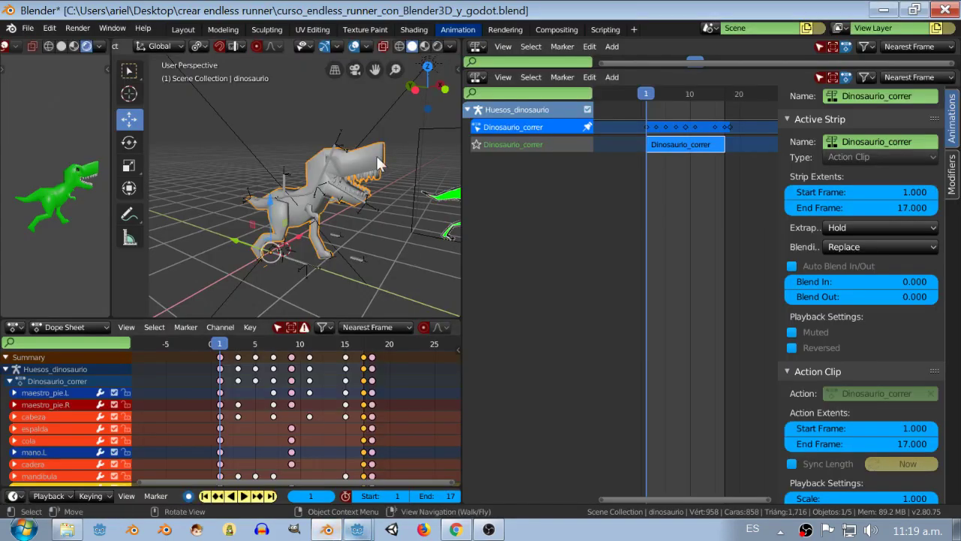
middle_click_drag(380, 157, 346, 161)
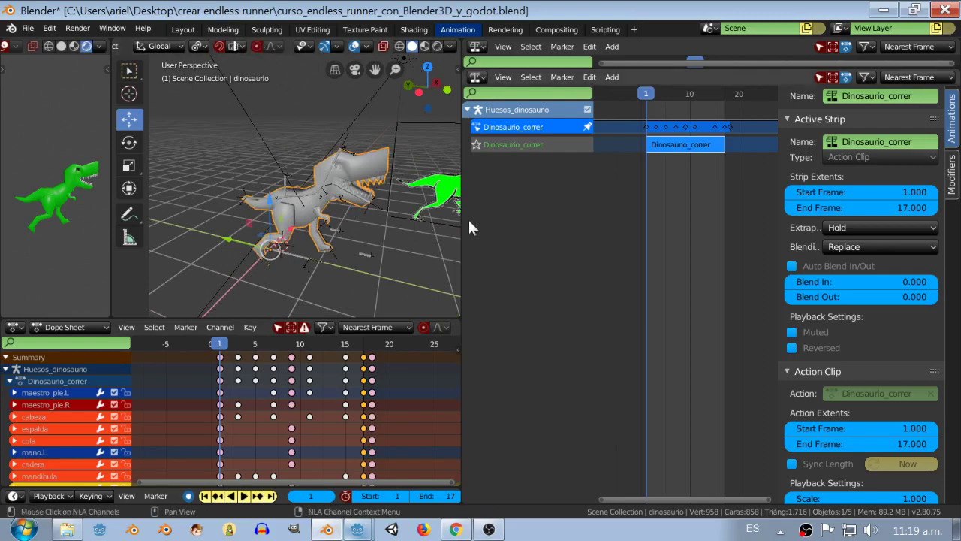
left_click_drag(461, 216, 738, 218)
scroll(550, 215, "down", 2)
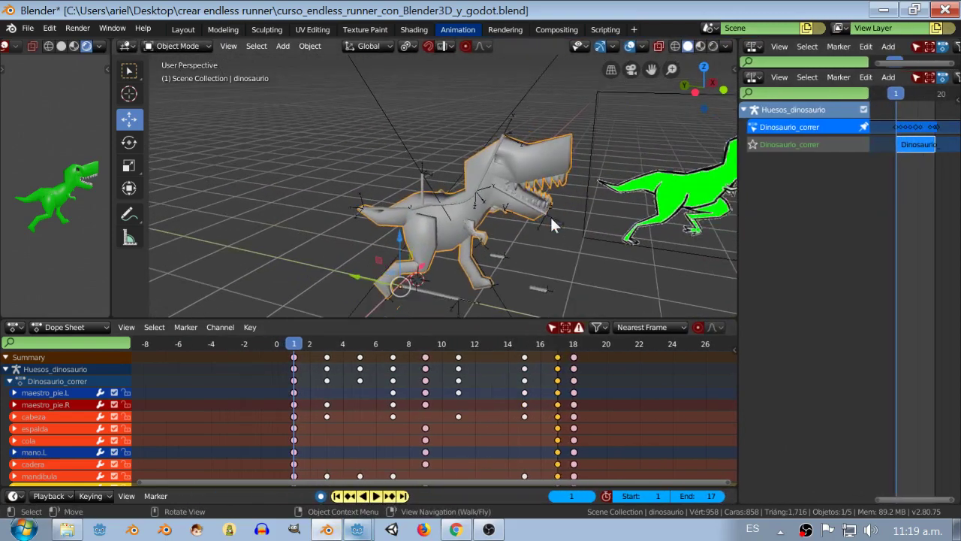
Apply the dinosaur mesh's scale so it reads 1.000 on X, Y and Z
left_click(311, 46)
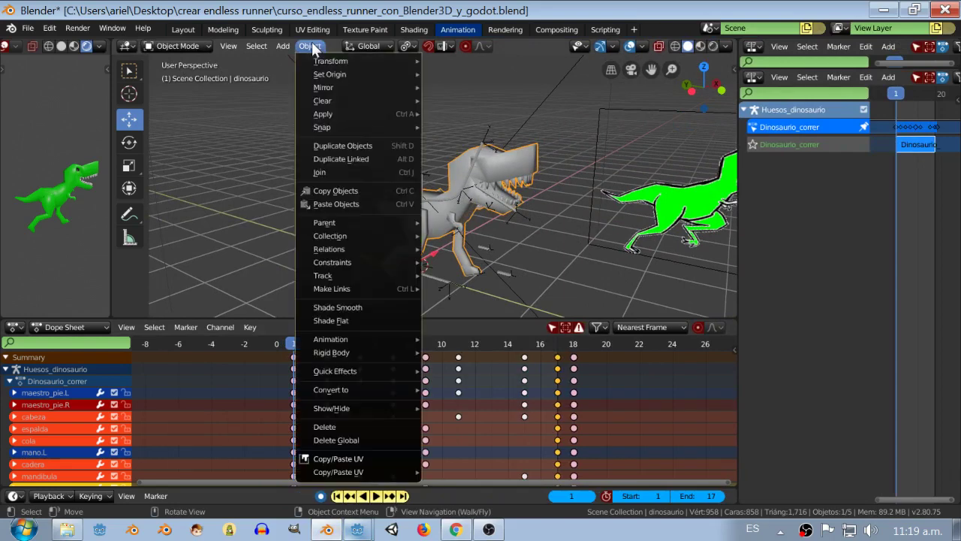
mouse_move(323, 114)
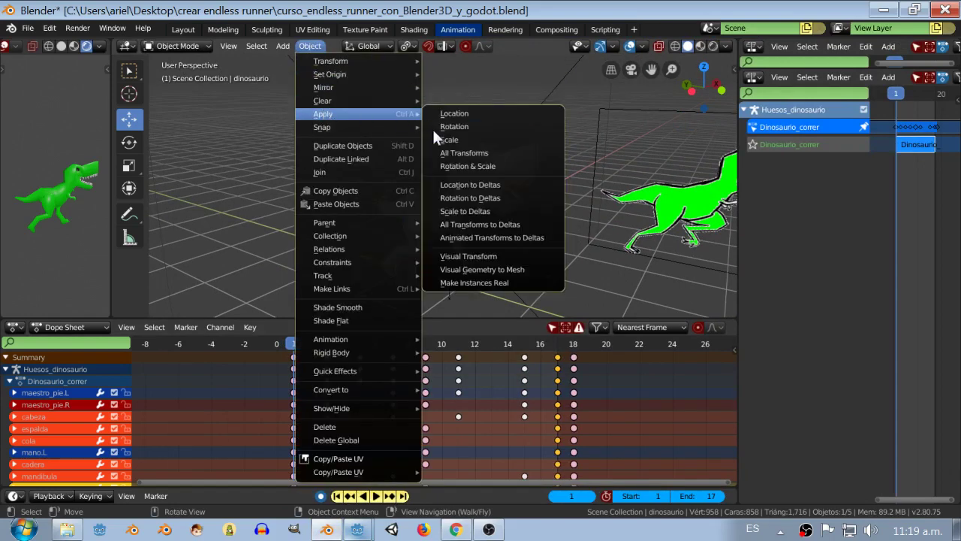
left_click(466, 138)
key("n")
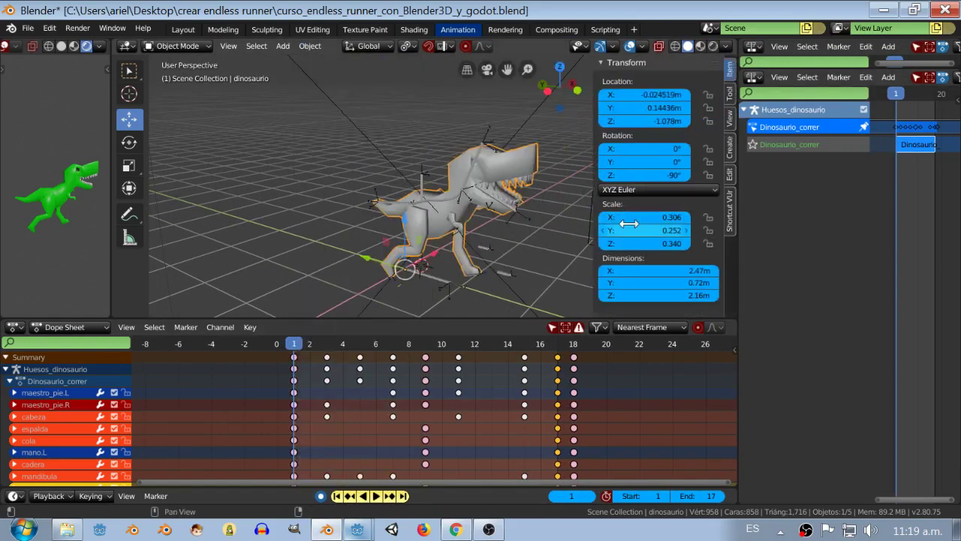
left_click(325, 47)
mouse_move(323, 114)
left_click(460, 132)
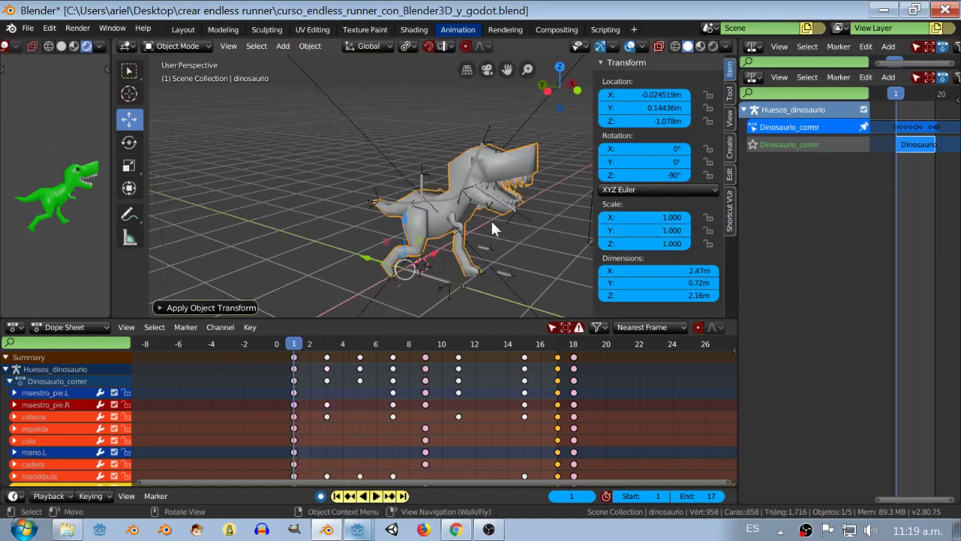
middle_click_drag(499, 219, 415, 195)
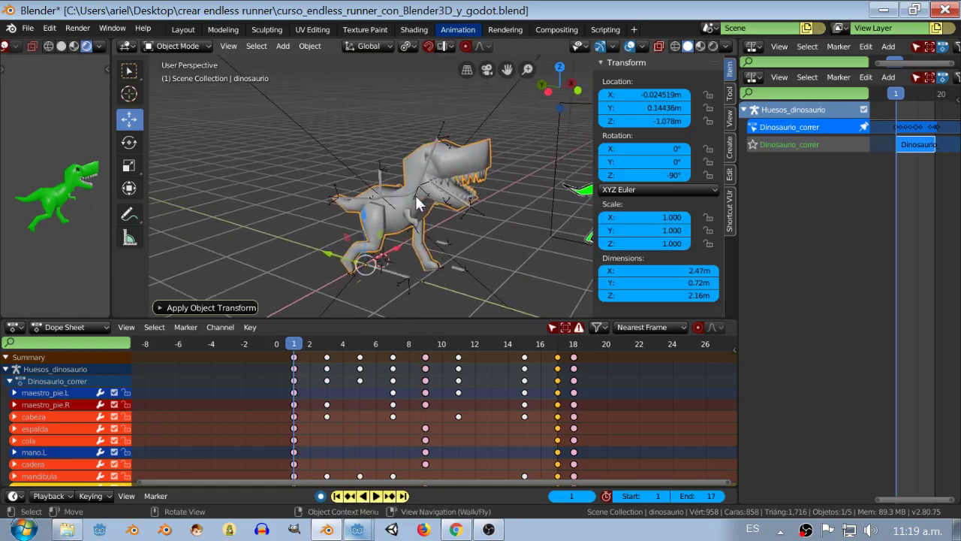
Select the dinosaur mesh together with Huesos_dinosaurio as the active armature
left_click(413, 193)
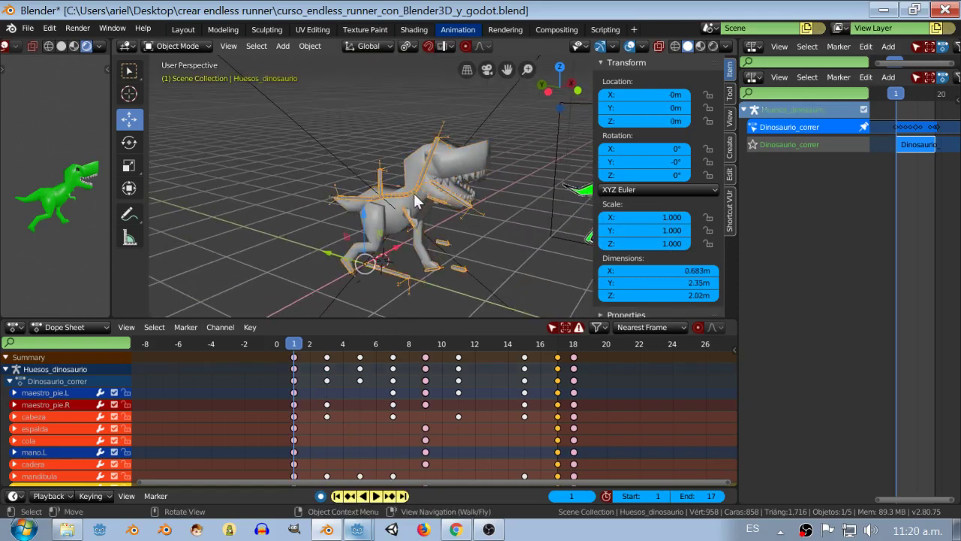
left_click(470, 165, "shift")
left_click(433, 164, "shift")
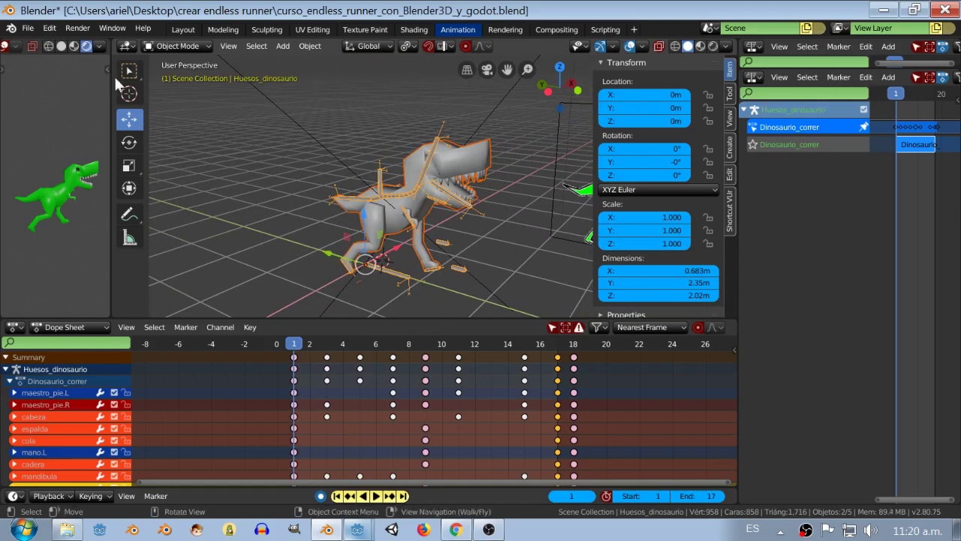
left_click(34, 25)
Export glTF 2.0 to dinosario.glb in Escenas_importadas after reviewing General and Animation options
mouse_move(80, 217)
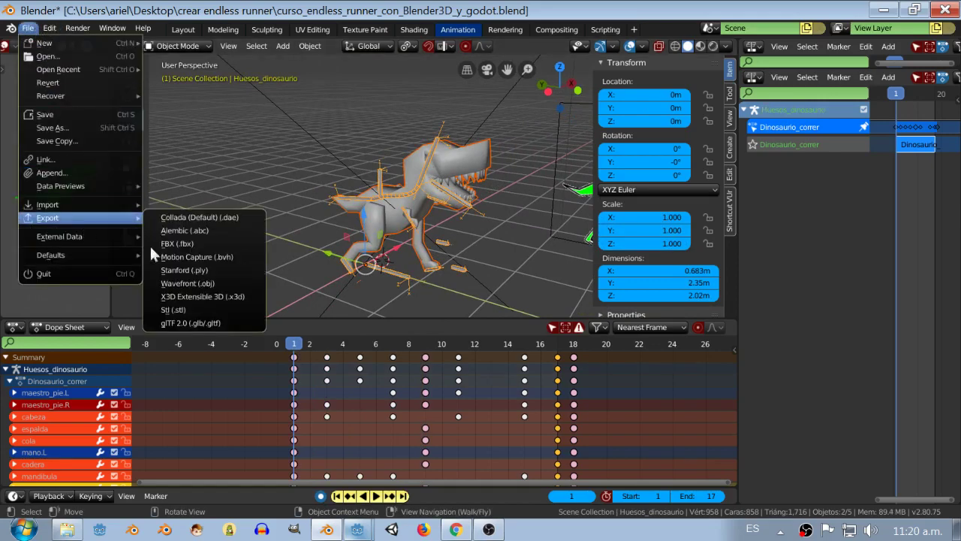
left_click(194, 319)
left_click(323, 107)
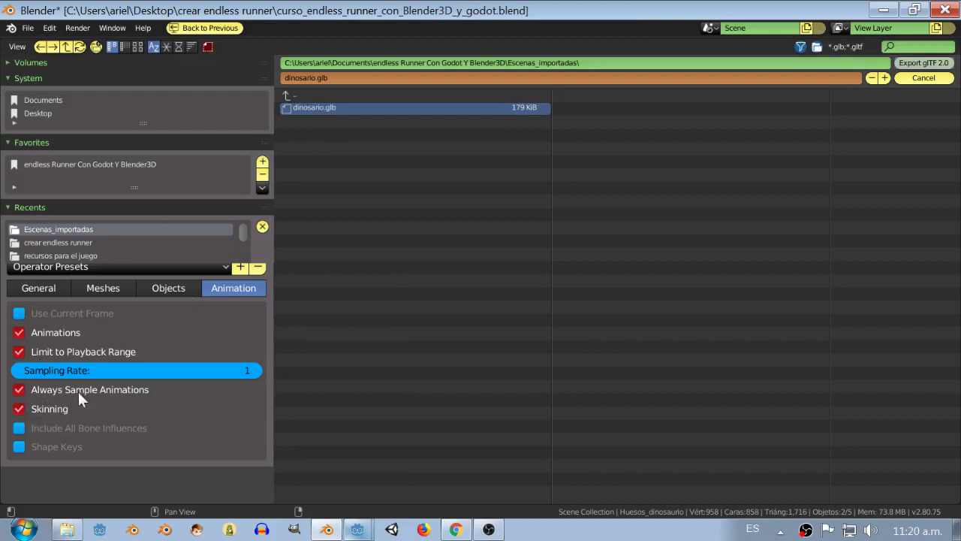
left_click(36, 288)
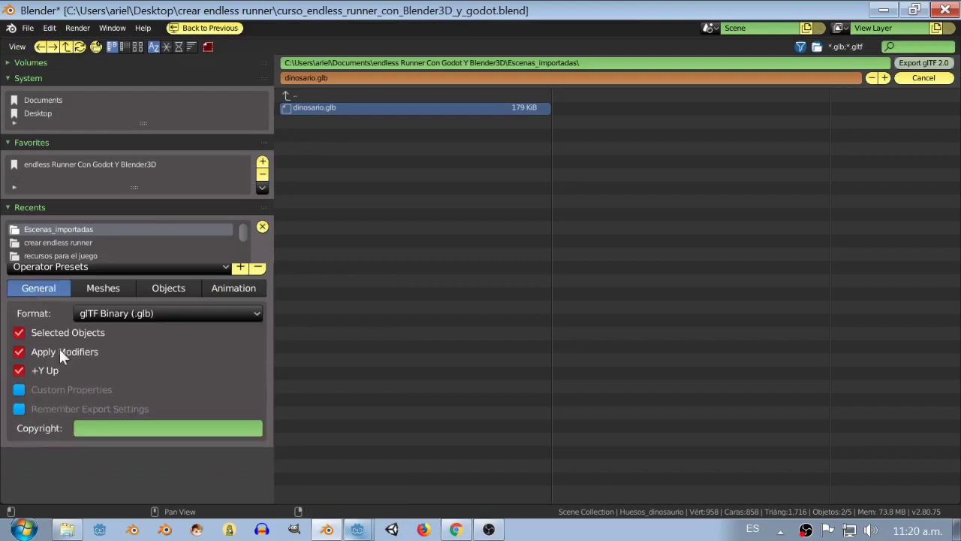
left_click(256, 286)
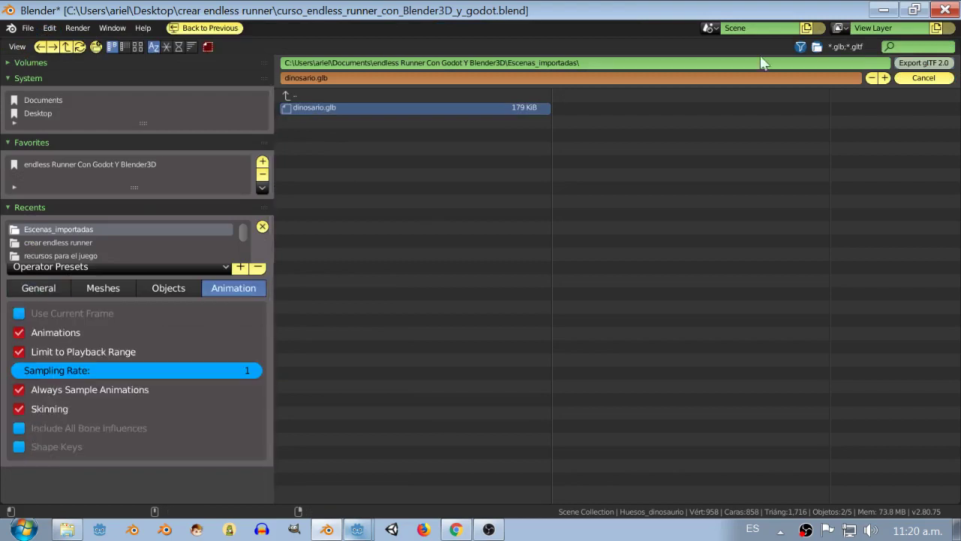
left_click(917, 64)
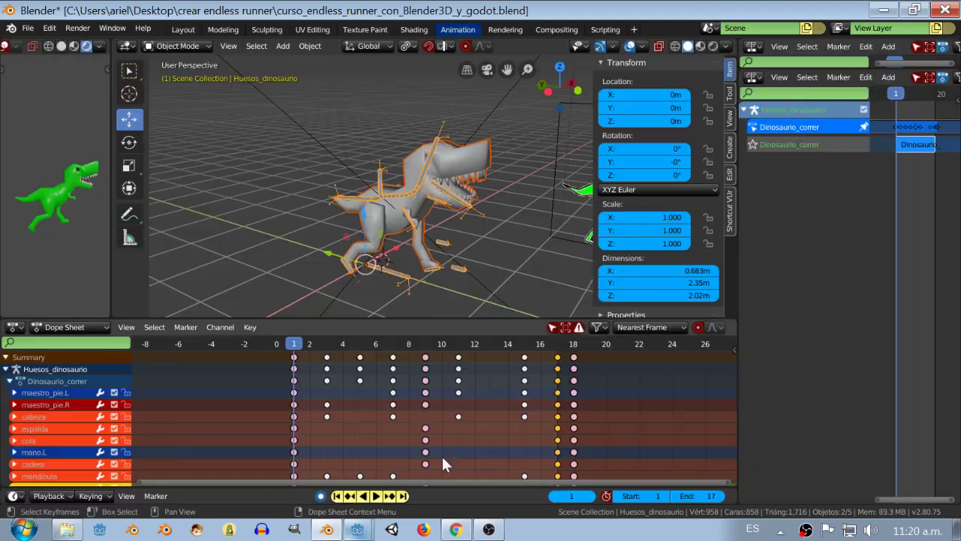
left_click(357, 529)
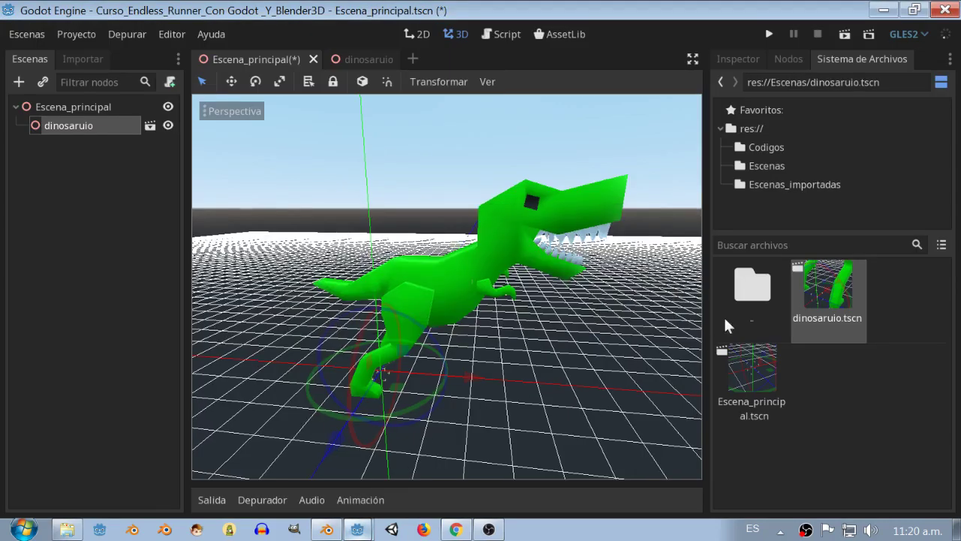
Open dinosario.glb from Escenas_importadas as a new inherited scene and view its AnimationPlayer
left_click(764, 187)
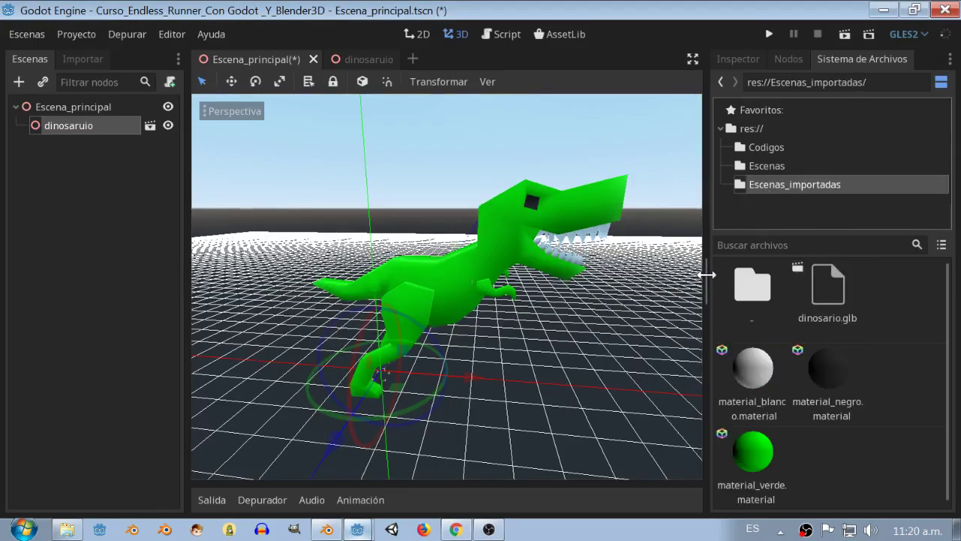
left_click_drag(708, 274, 601, 274)
double_click(713, 293)
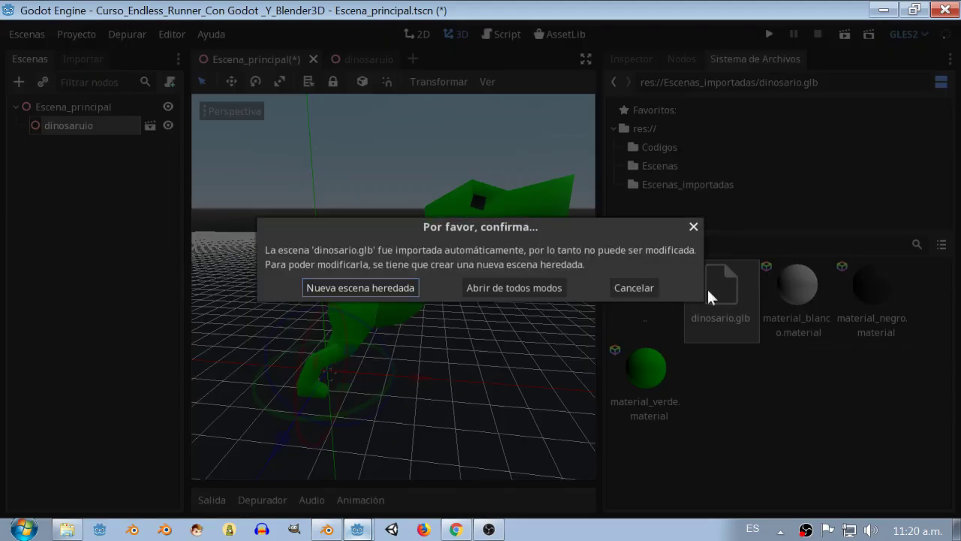
left_click(356, 285)
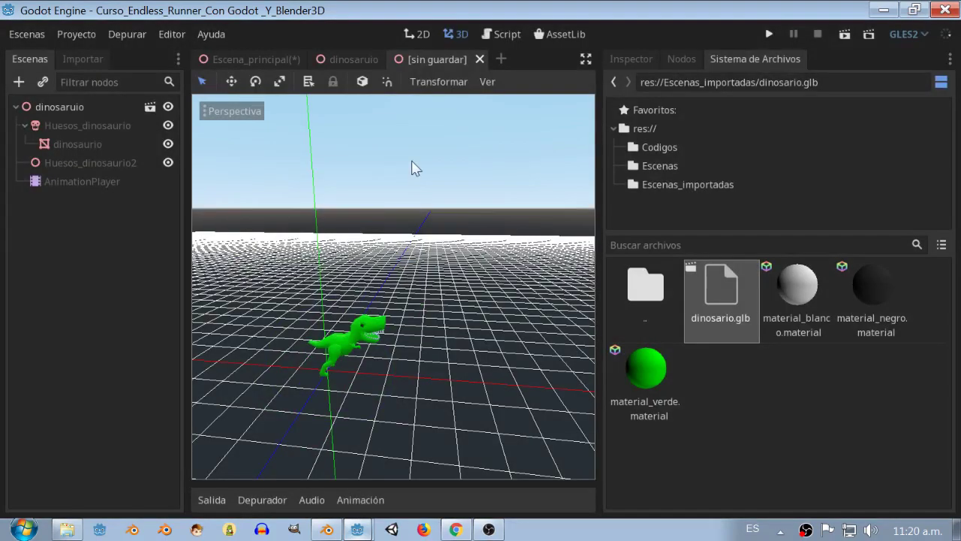
left_click(75, 181)
scroll(414, 220, "up", 5)
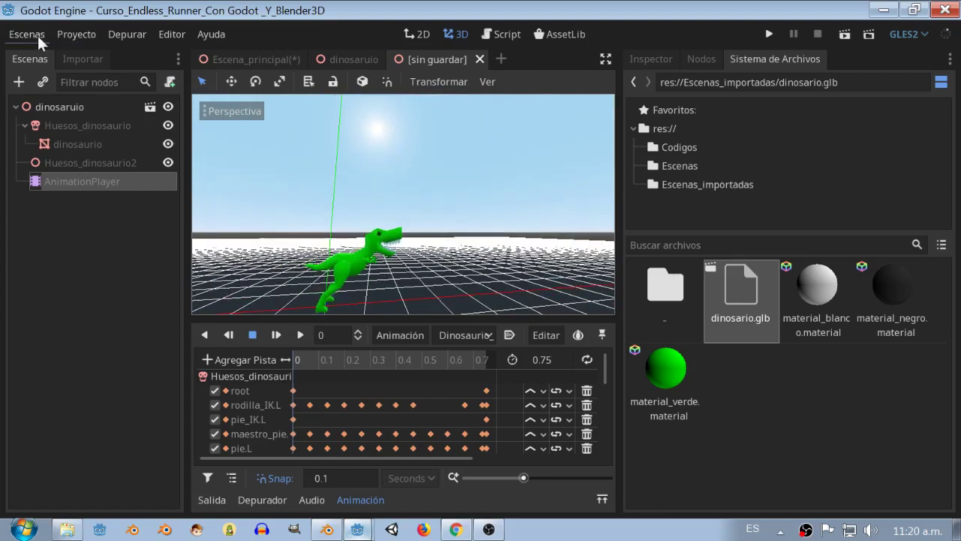
Save the scene as dinosaruio.tscn in res://Escenas, confirming the overwrite
left_click(37, 36)
left_click(76, 139)
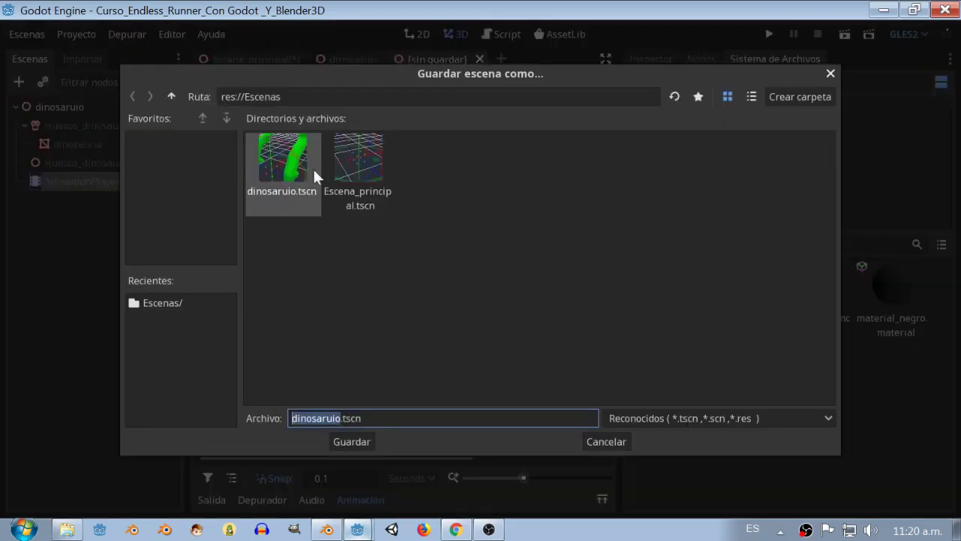
left_click(347, 443)
left_click(506, 279)
left_click(491, 278)
Close the extra dinosaur tab and save the inherited scene over dinosaruio.tscn again
left_click(361, 59)
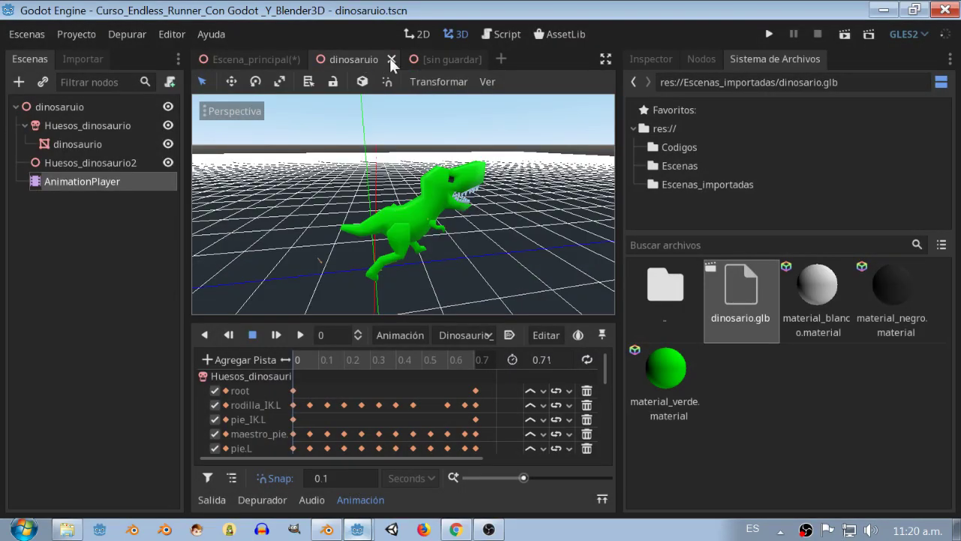
left_click(389, 59)
left_click(359, 58)
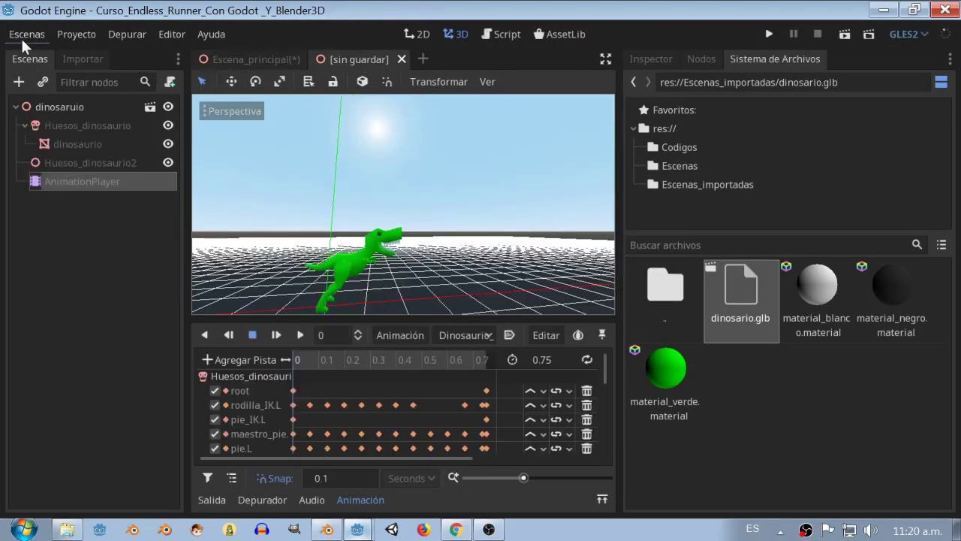
left_click(21, 37)
left_click(72, 132)
left_click(359, 441)
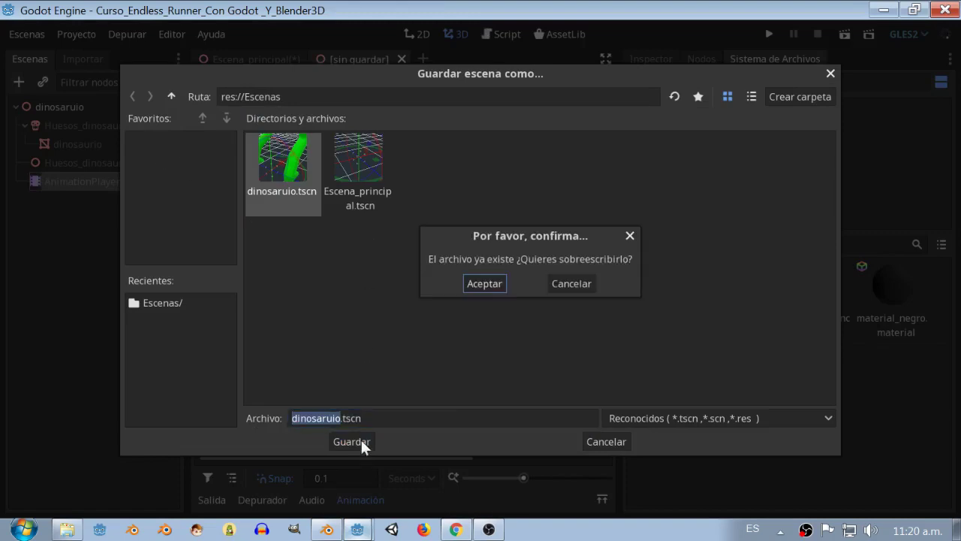
left_click(482, 279)
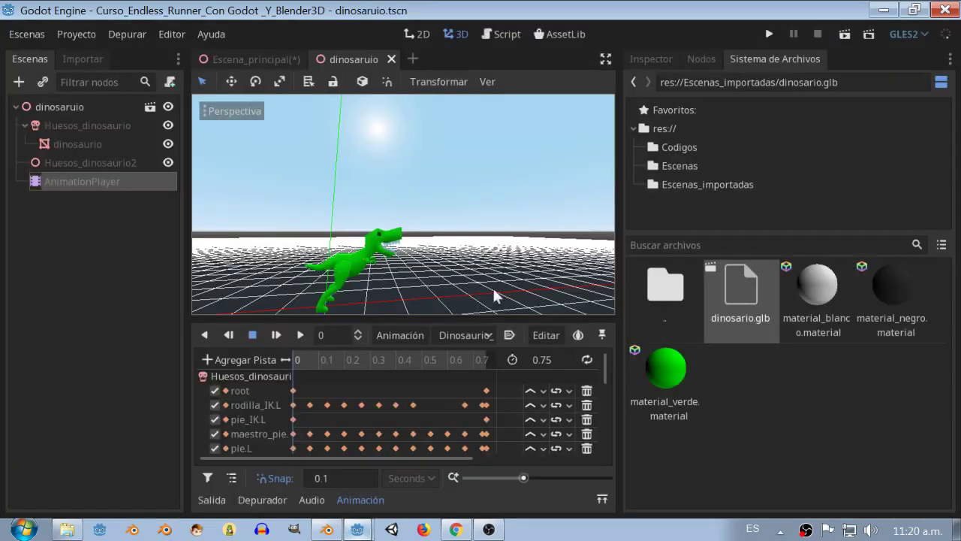
left_click(80, 112)
Clear all inherited data from the dinosaruio root node and save the scene
right_click(81, 112)
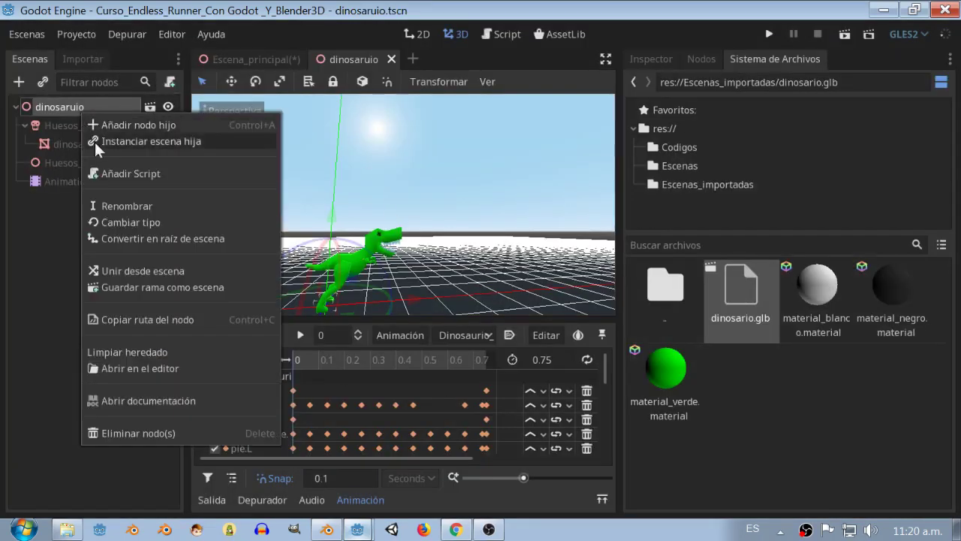
left_click(151, 349)
left_click(447, 283)
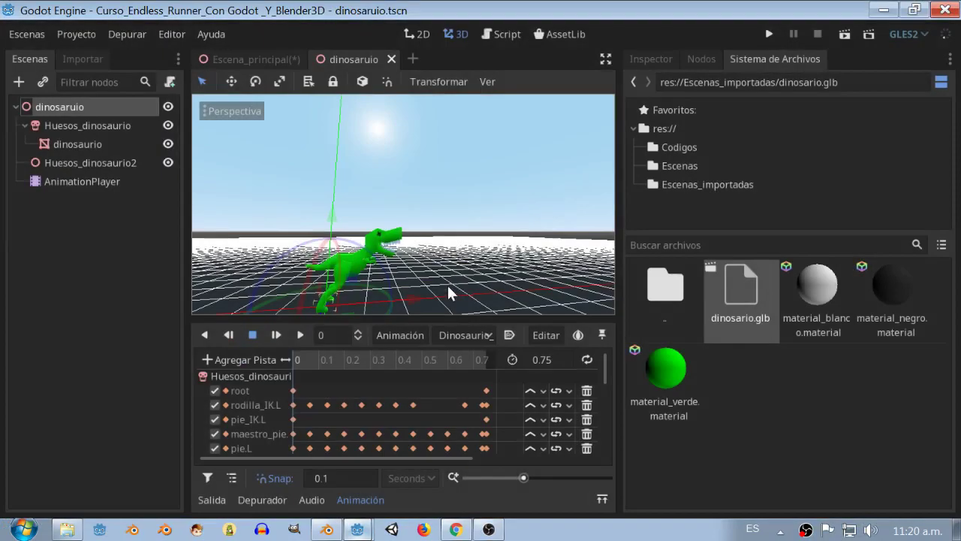
left_click(12, 38)
left_click(36, 115)
Inspect the dinosaur from front, side and perspective views in Escena_principal and dinosaruio
left_click(360, 500)
mouse_move(394, 339)
middle_mouse_down()
mouse_move(482, 253)
mouse_move(461, 275)
middle_mouse_up()
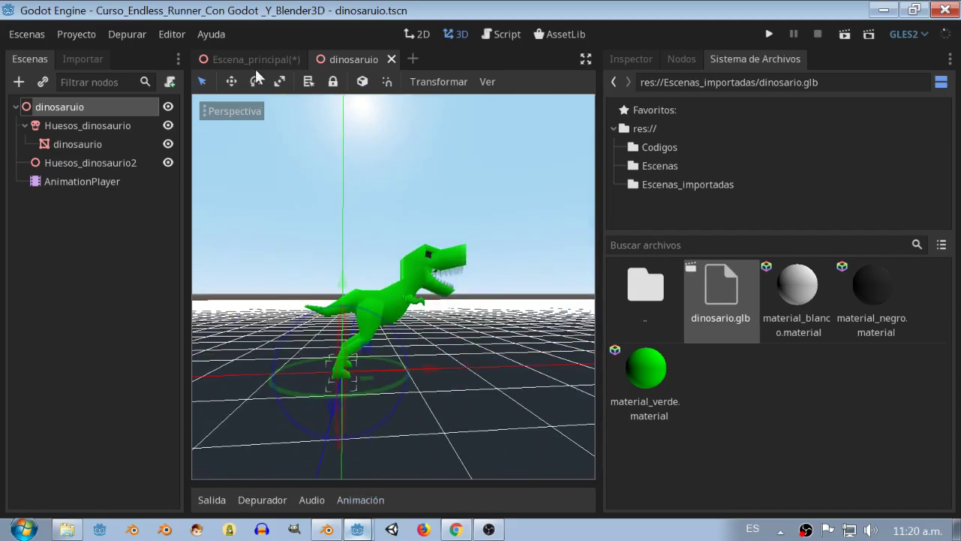
left_click(255, 59)
middle_click_drag(383, 325, 407, 300)
scroll(393, 430, "up", 3)
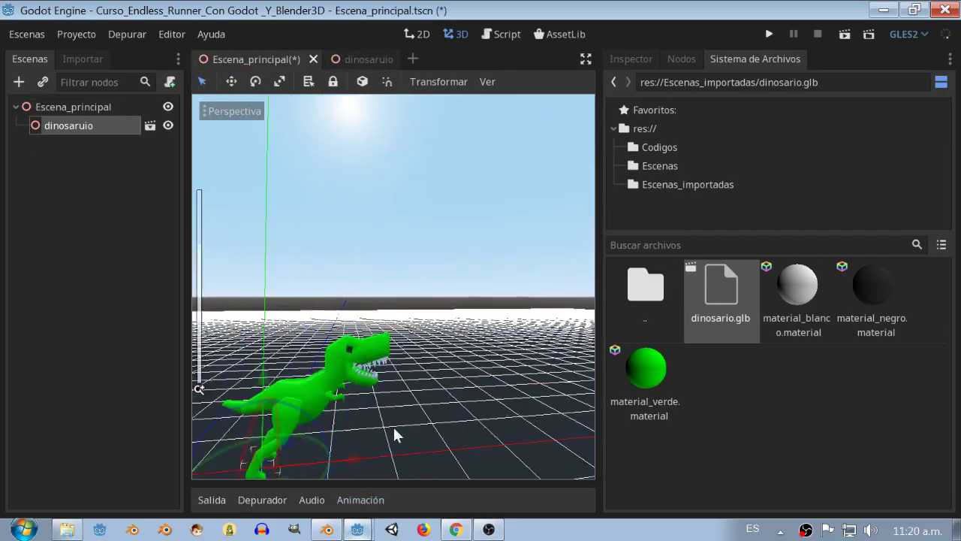
middle_click_drag(393, 430, 379, 392)
key("KP_1")
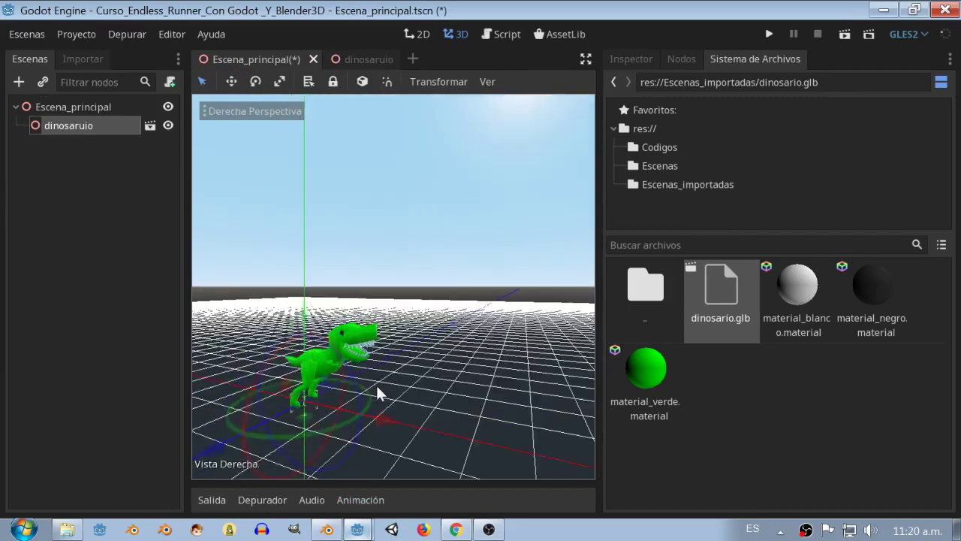
key("KP_5")
key("KP_5")
key("KP_5")
key("KP_5")
middle_click_drag(376, 385, 362, 374)
scroll(470, 372, "up", 3)
mouse_move(470, 372)
middle_mouse_down()
mouse_move(460, 396)
mouse_move(531, 386)
mouse_move(515, 380)
middle_mouse_up()
left_click(356, 60)
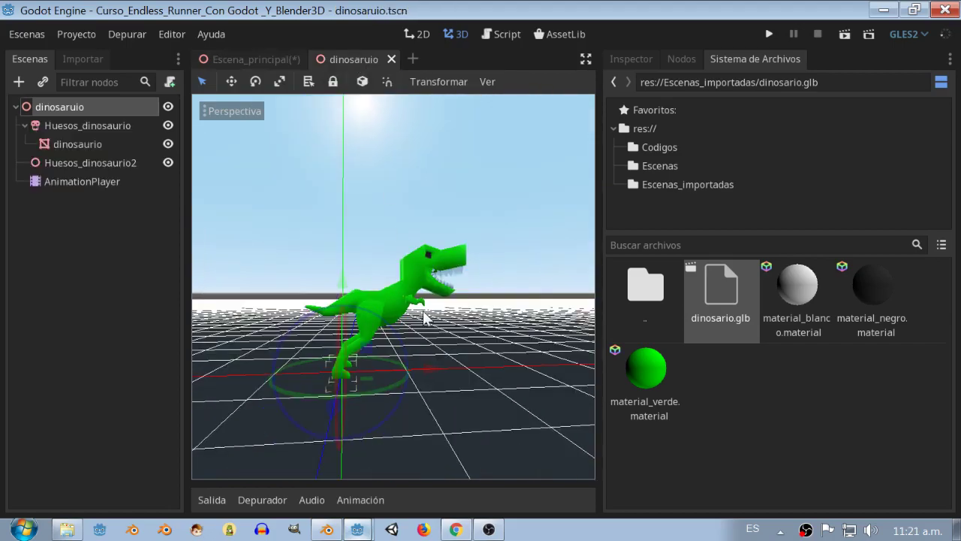
middle_click_drag(422, 308, 419, 333)
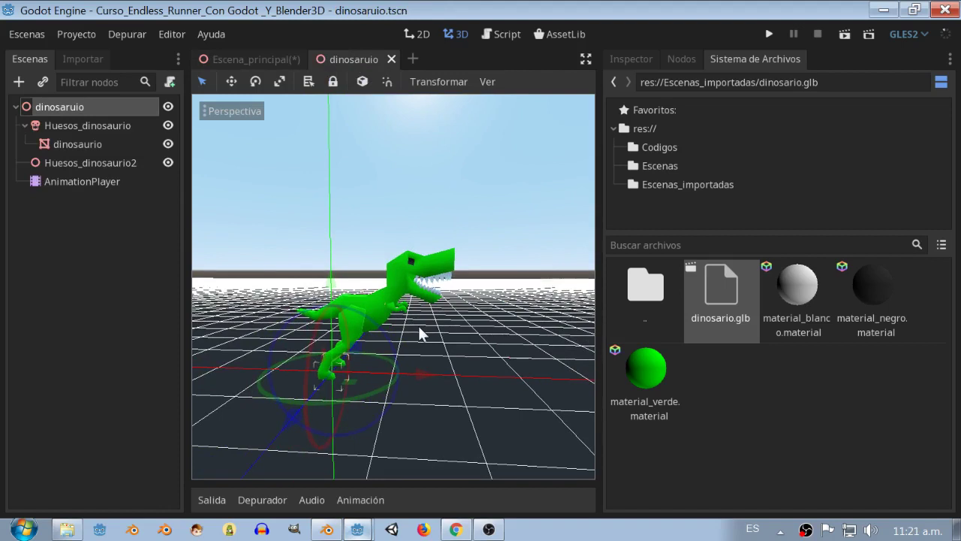
Confirm the AnimationPlayer lists only Dinosaurio_correr, then switch to Blender
left_click(100, 182)
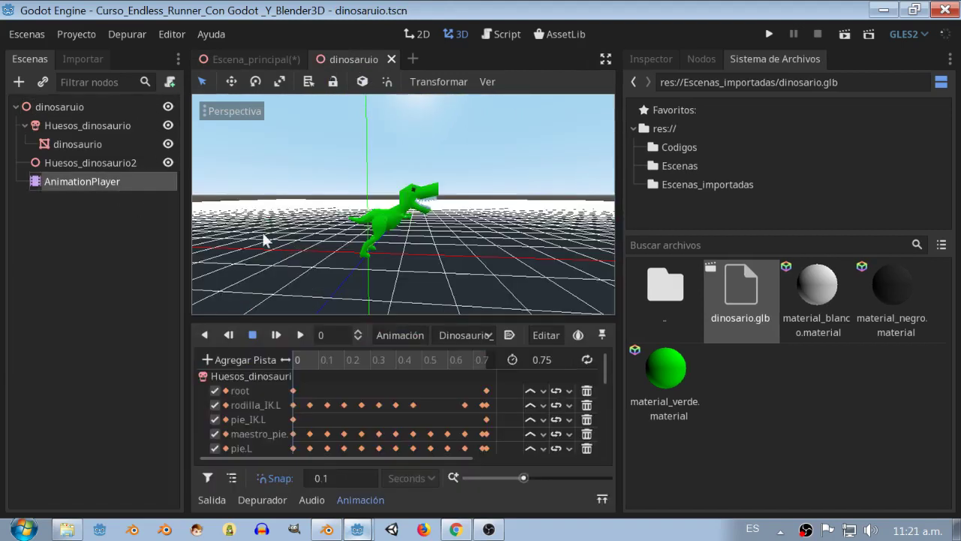
left_click_drag(620, 323, 664, 322)
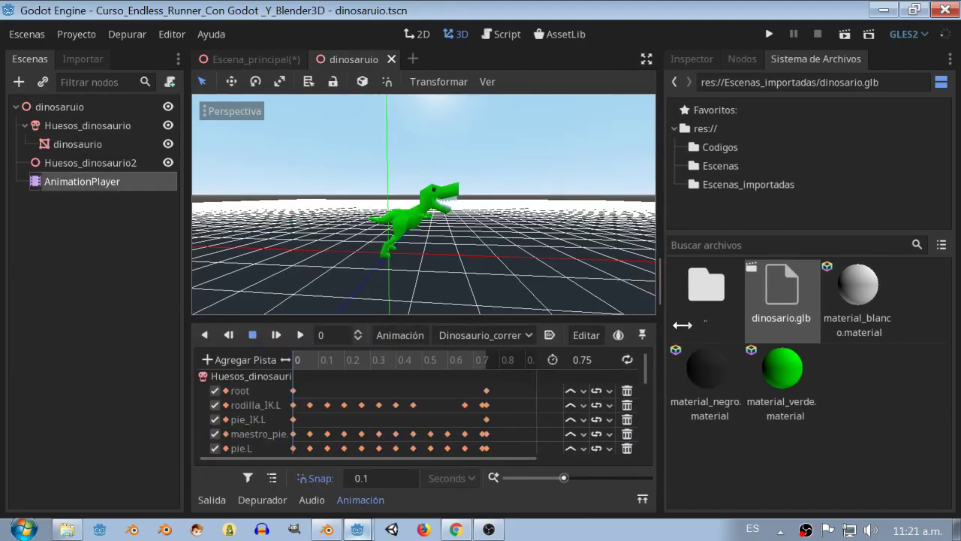
left_click(524, 336)
left_click(519, 335)
scroll(457, 284, "up", 3)
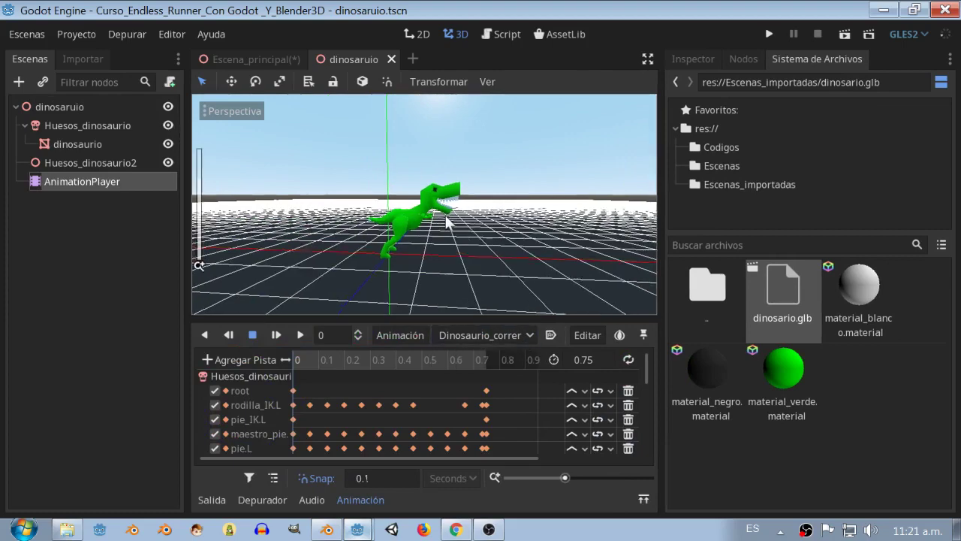
left_click(476, 336)
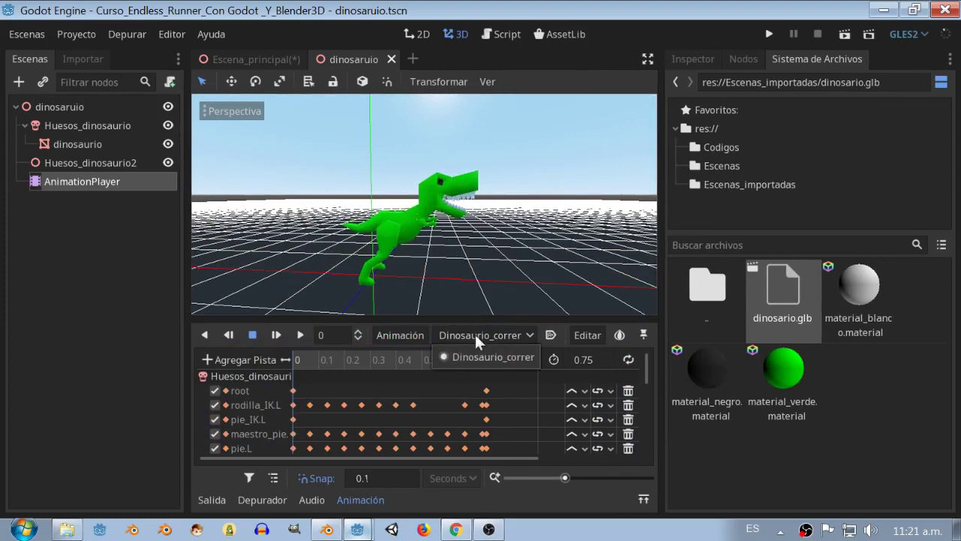
left_click(326, 530)
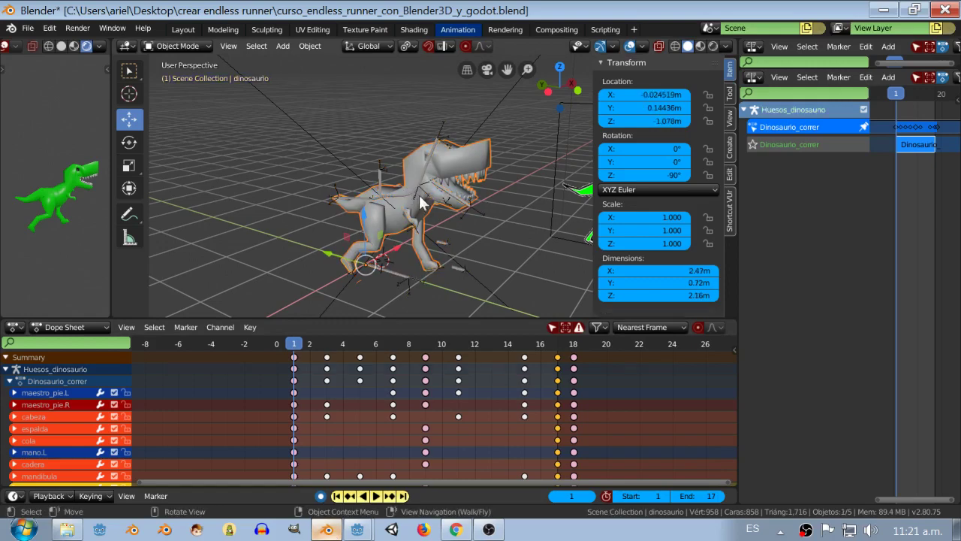
Deselect all, widen the NLA editor, and enter then exit the Dinosaurio_correr strip
key("alt+a")
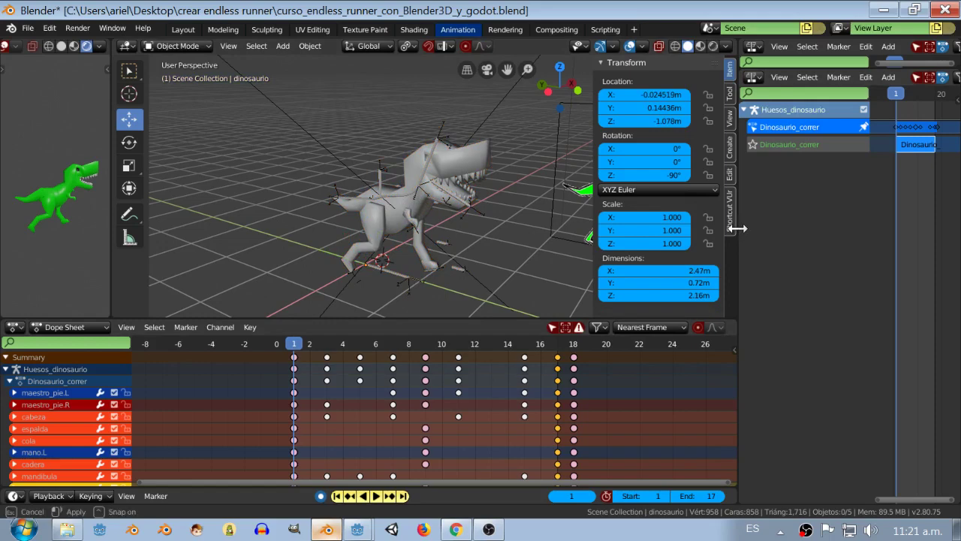
left_click_drag(740, 230, 541, 225)
key("n")
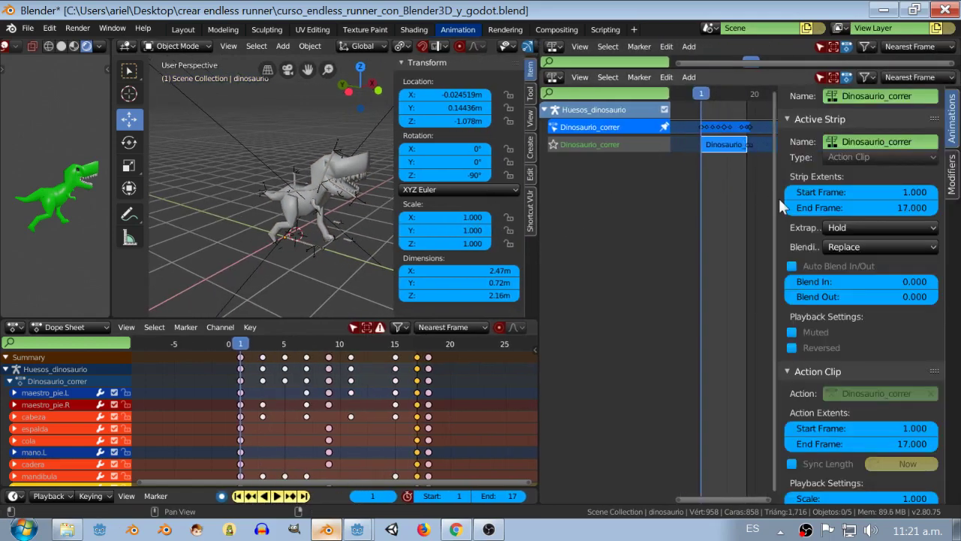
key("n")
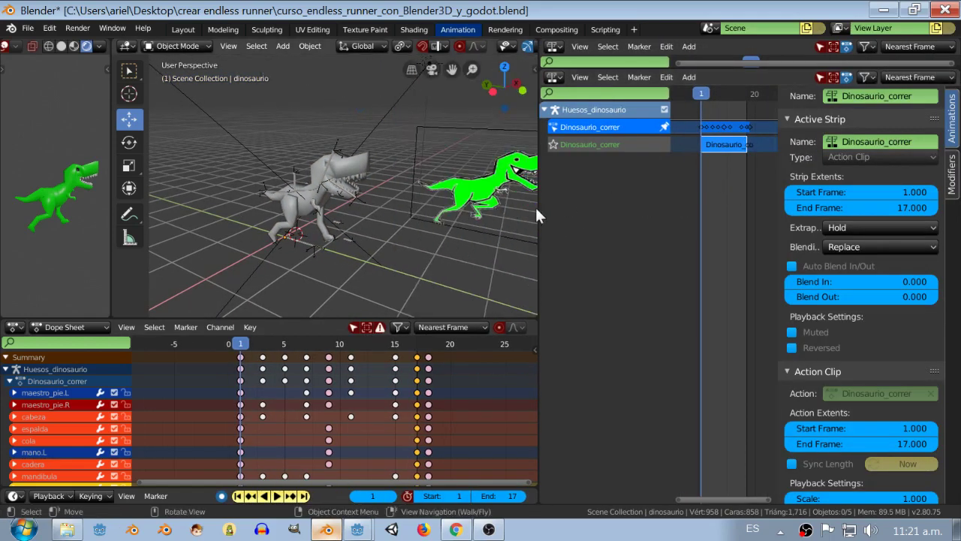
left_click_drag(537, 215, 421, 212)
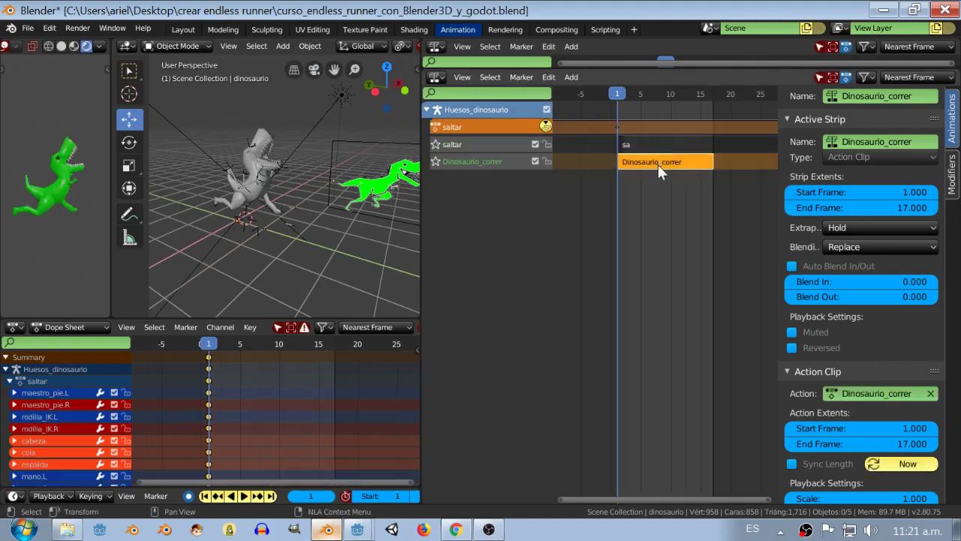
key("Tab")
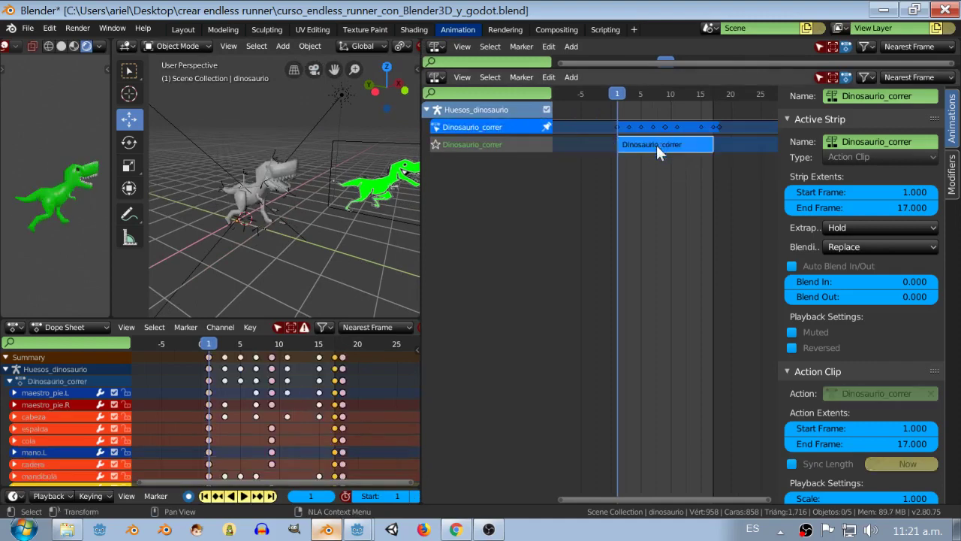
key("Tab")
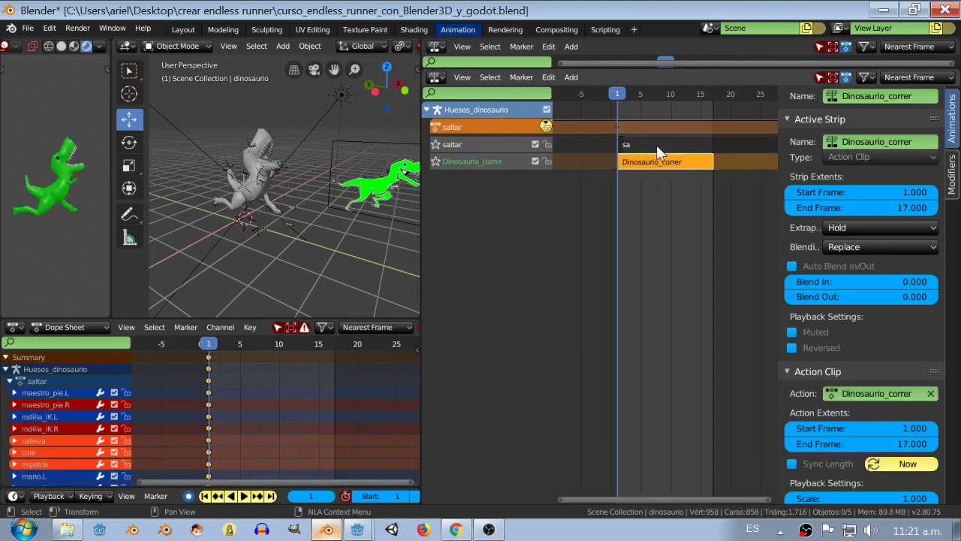
Select the Huesos_dinosaurio armature in the 3D view
middle_click_drag(255, 180, 276, 177)
left_click(262, 134)
scroll(255, 165, "up", 3)
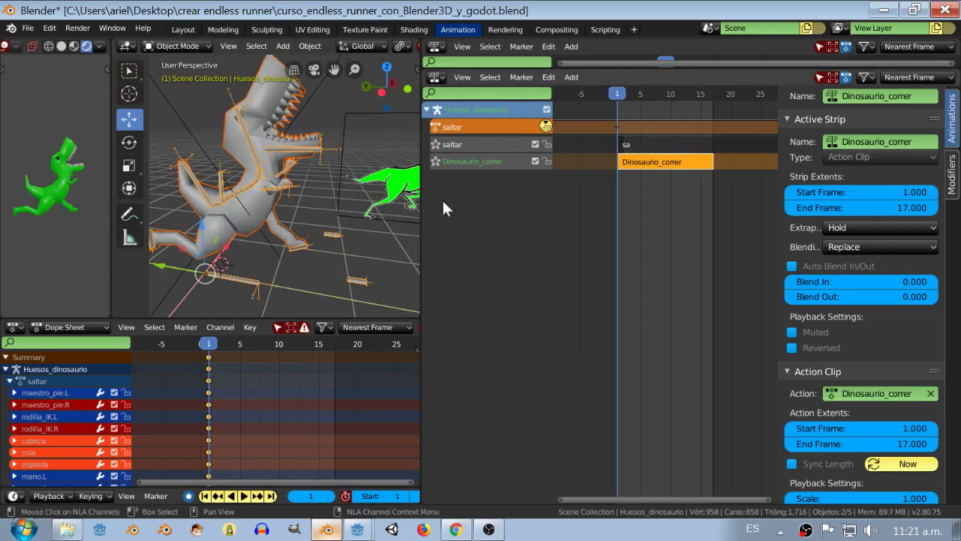
left_click(25, 29)
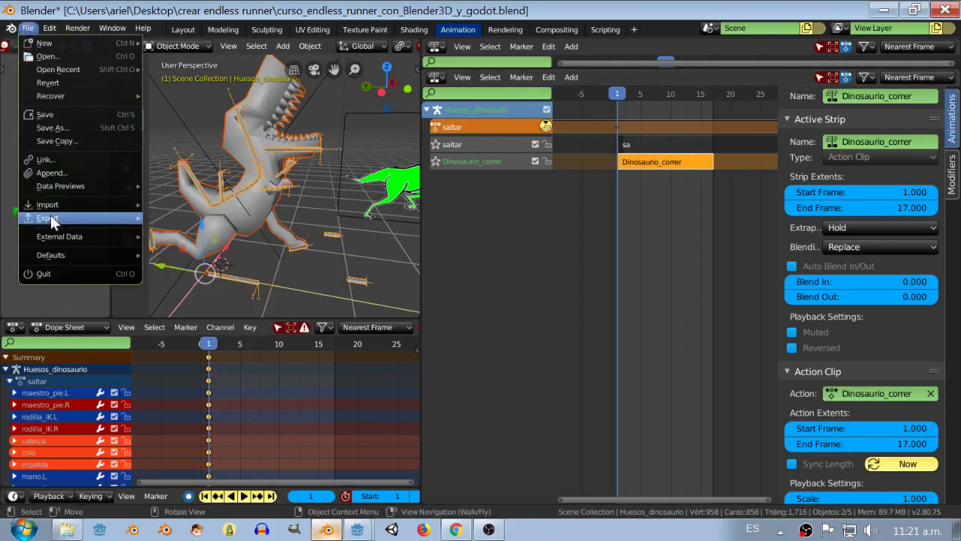
Re-export the dinosaur as glTF 2.0 over dinosario.glb in Escenas_importadas, then return to Godot
mouse_move(50, 216)
left_click(199, 323)
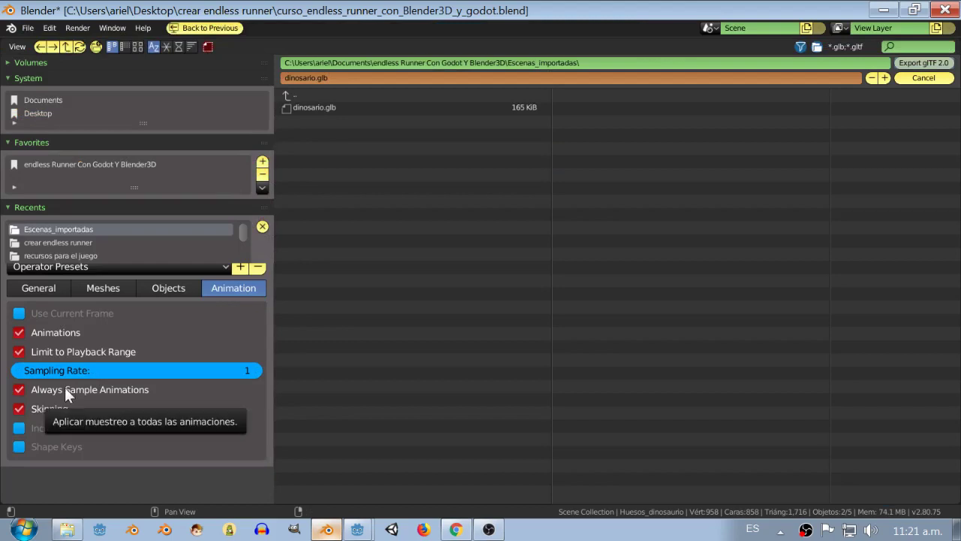
left_click(24, 286)
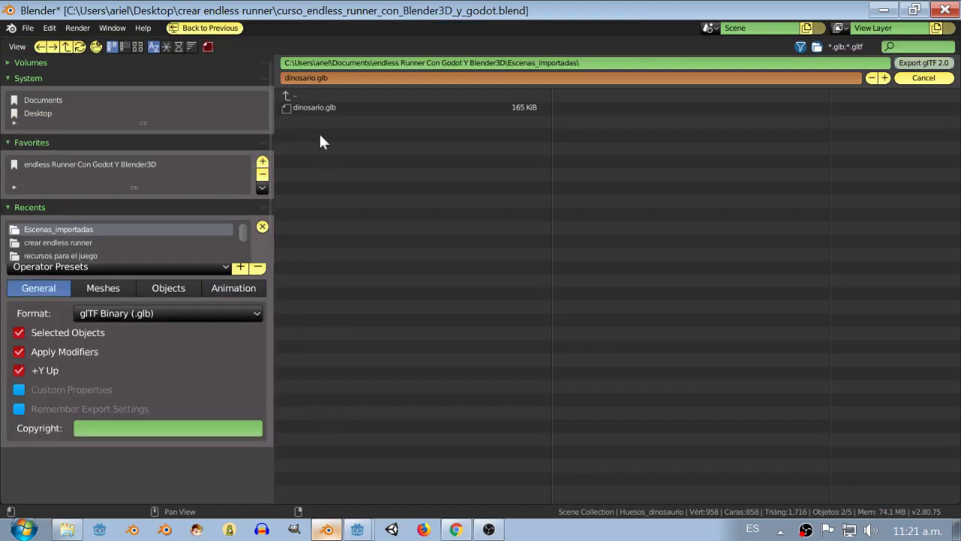
left_click(312, 106)
left_click(918, 64)
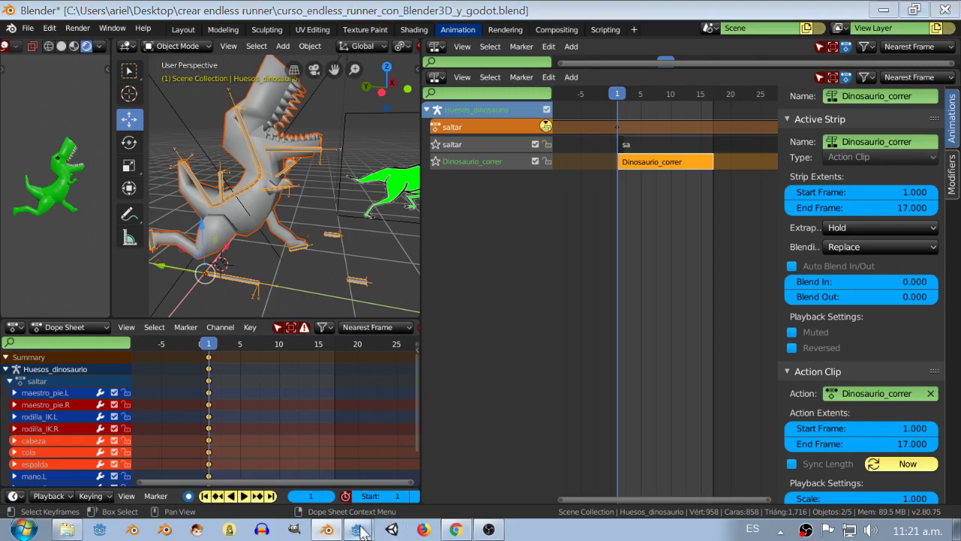
left_click(358, 530)
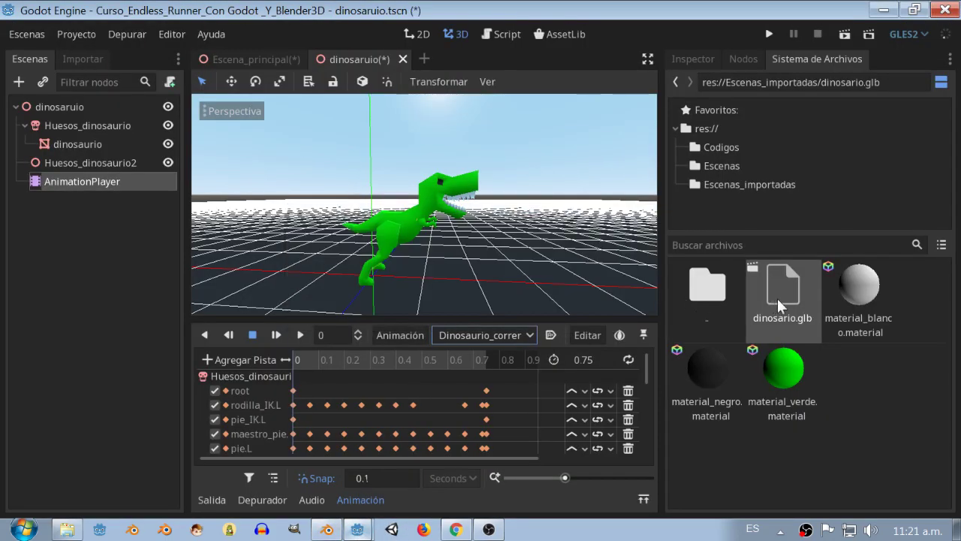
Open the reimported dinosario.glb as an inherited scene and close dinosaruio without saving
double_click(777, 298)
left_click(346, 286)
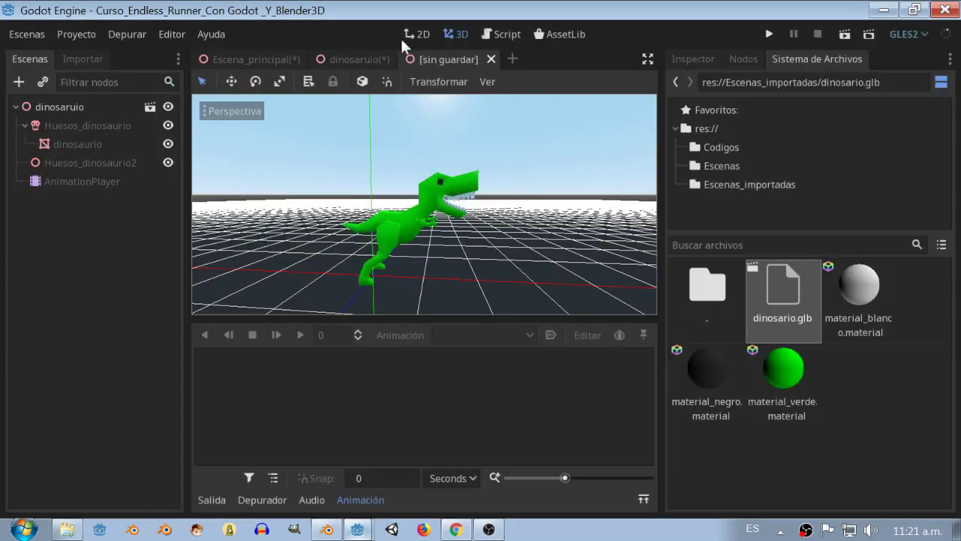
left_click(401, 60)
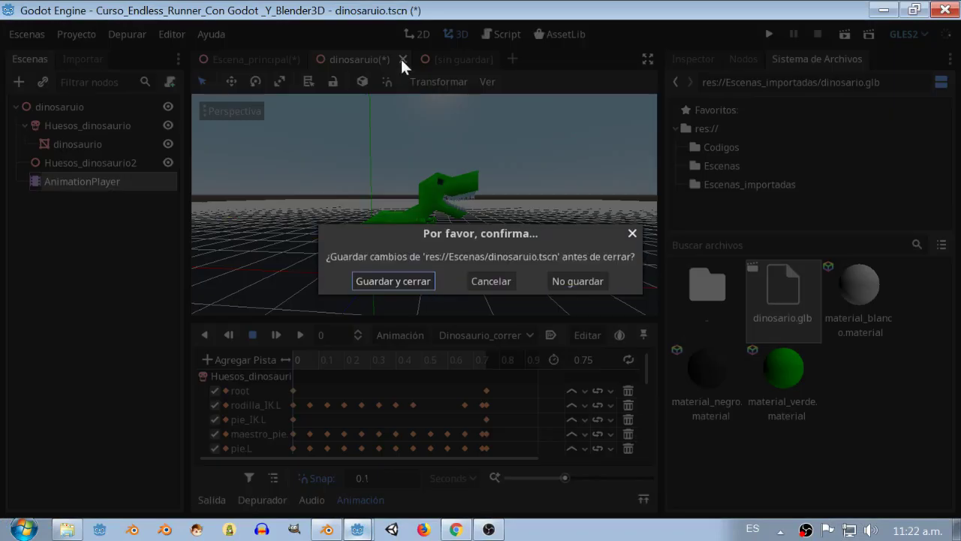
left_click(582, 276)
left_click(362, 64)
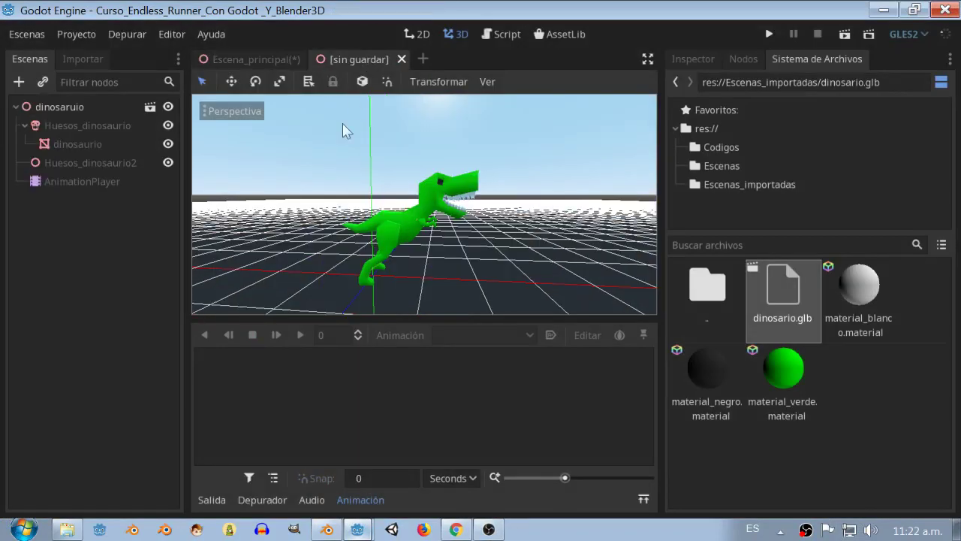
Select the AnimationPlayer and choose the saltar animation
left_click(96, 183)
left_click(482, 336)
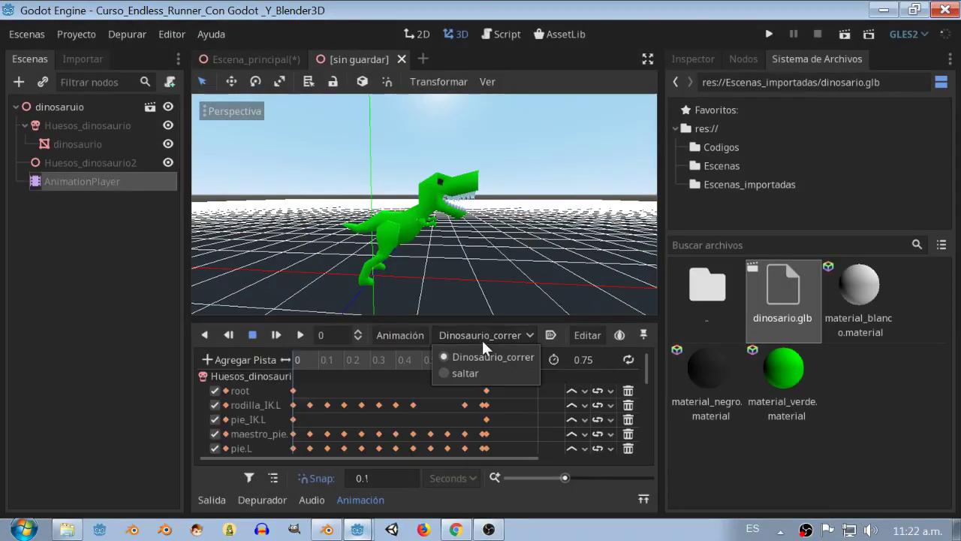
left_click(486, 367)
left_click(466, 335)
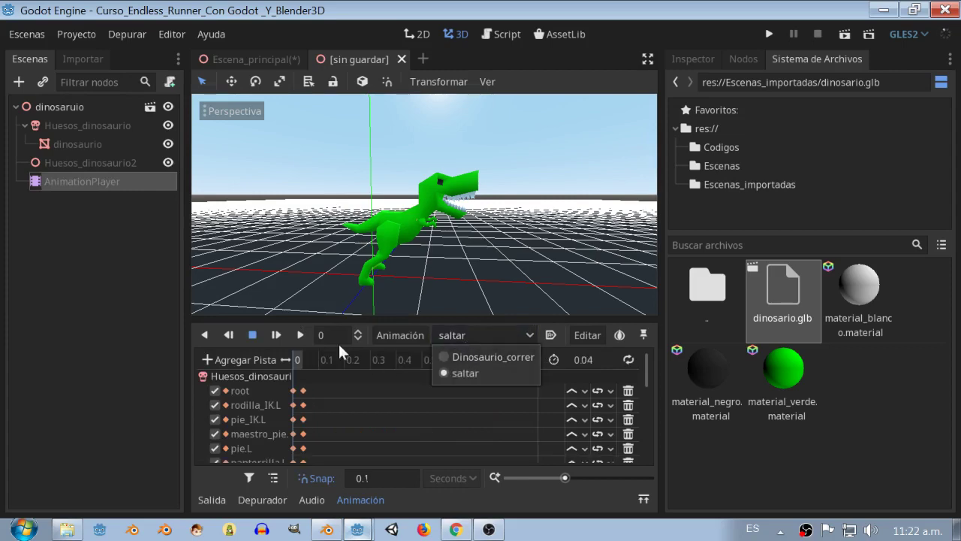
left_click(301, 332)
scroll(386, 282, "up", 3)
middle_click_drag(386, 282, 484, 337)
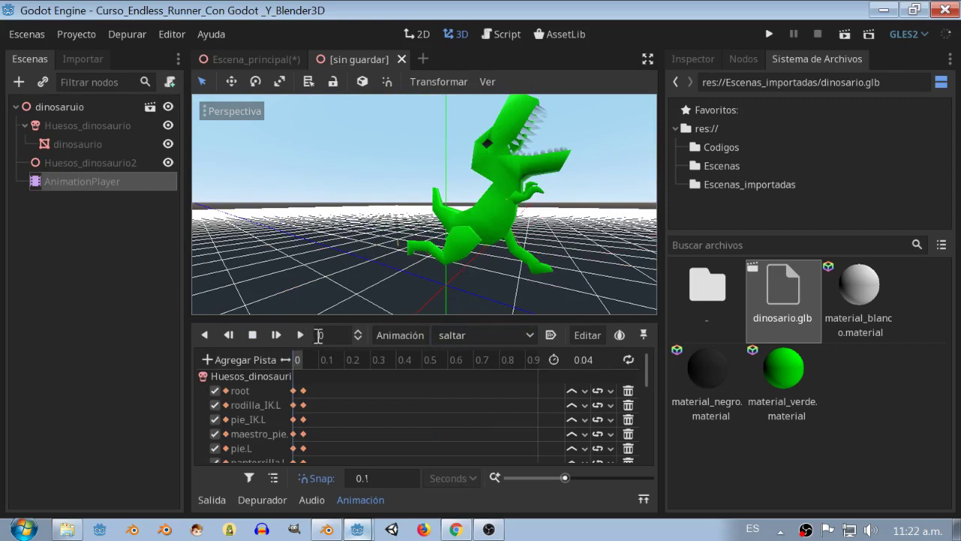
Play Dinosaurio_correr and then saltar, stop playback, and close the unsaved scene
left_click(467, 335)
left_click(477, 356)
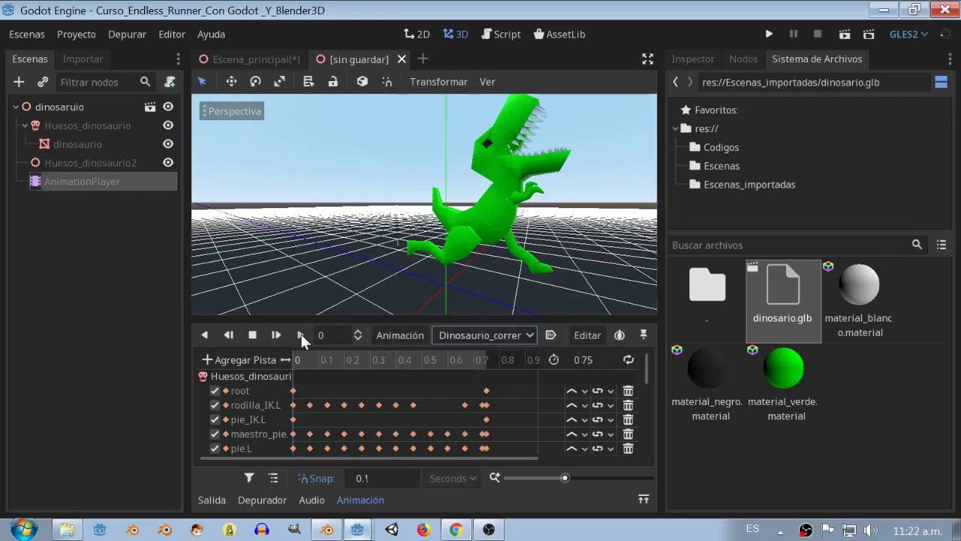
left_click(300, 334)
left_click(453, 334)
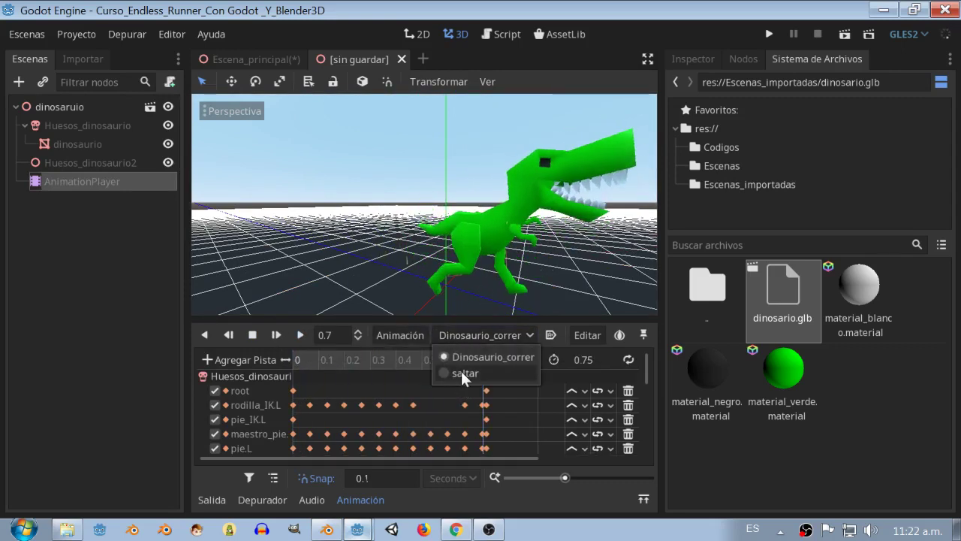
left_click(460, 370)
left_click(297, 333)
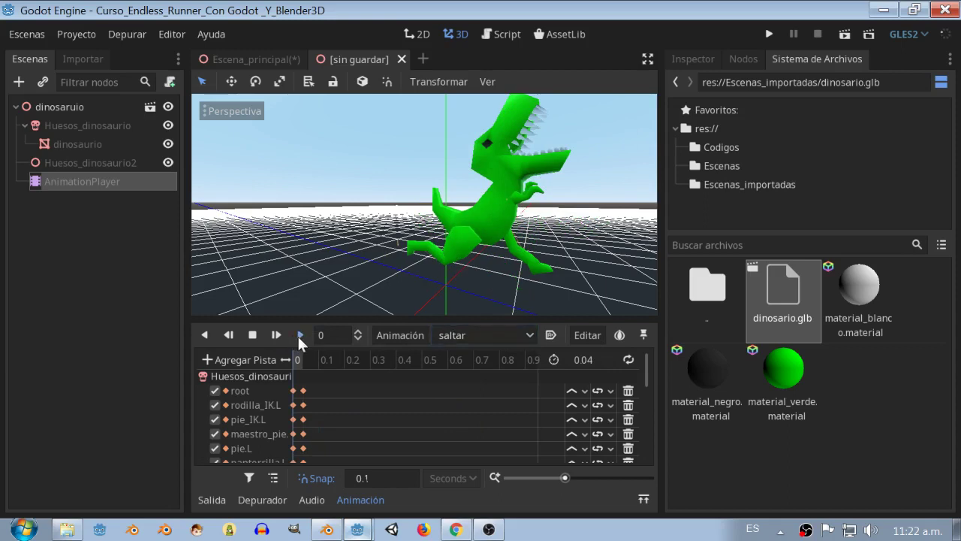
left_click(248, 334)
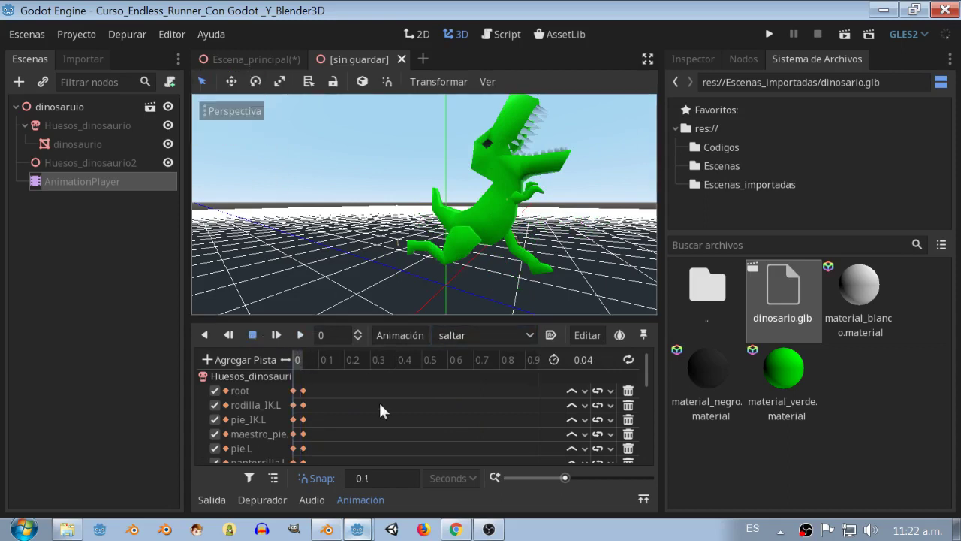
left_click(402, 59)
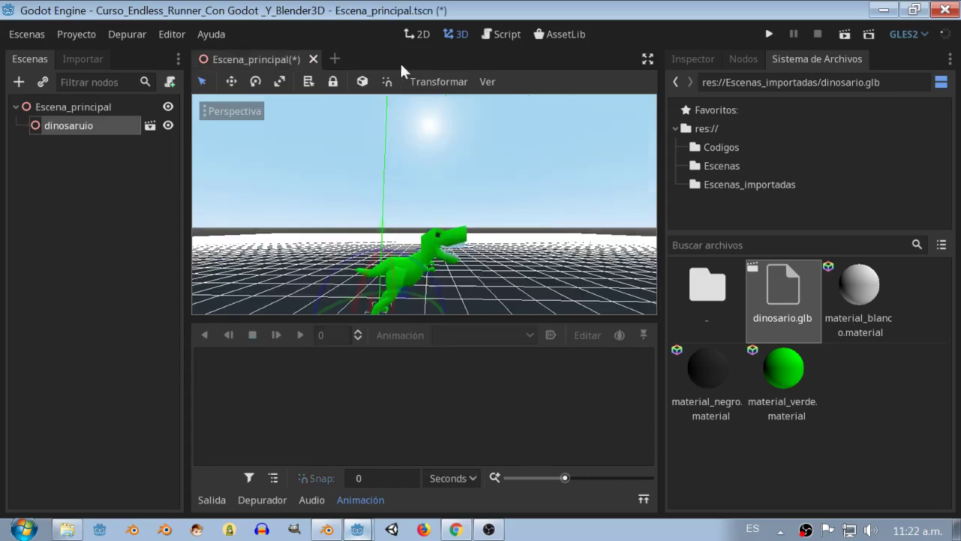
Open dinosario.glb as a new inherited scene and preview the 0.75 s Dinosaurio_correr animation
double_click(767, 334)
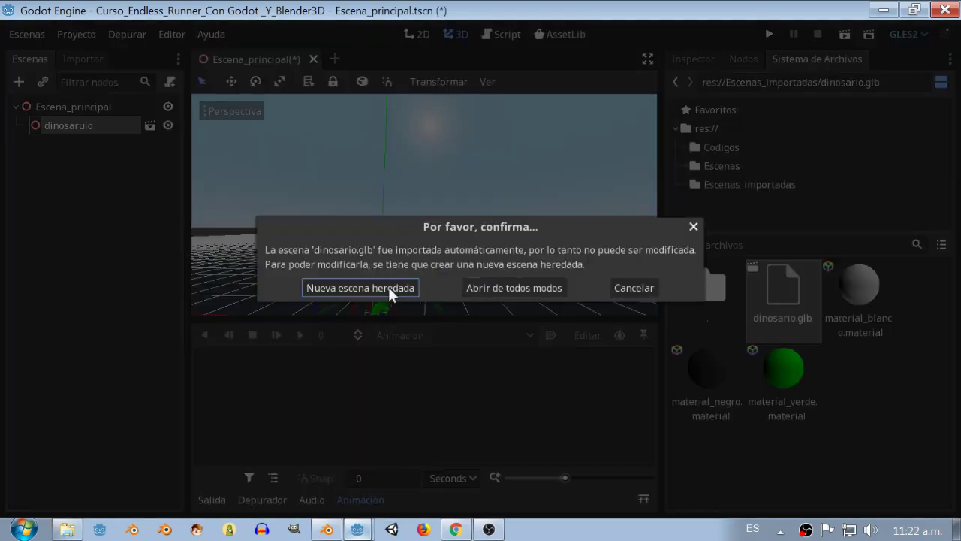
left_click(387, 284)
left_click(99, 108)
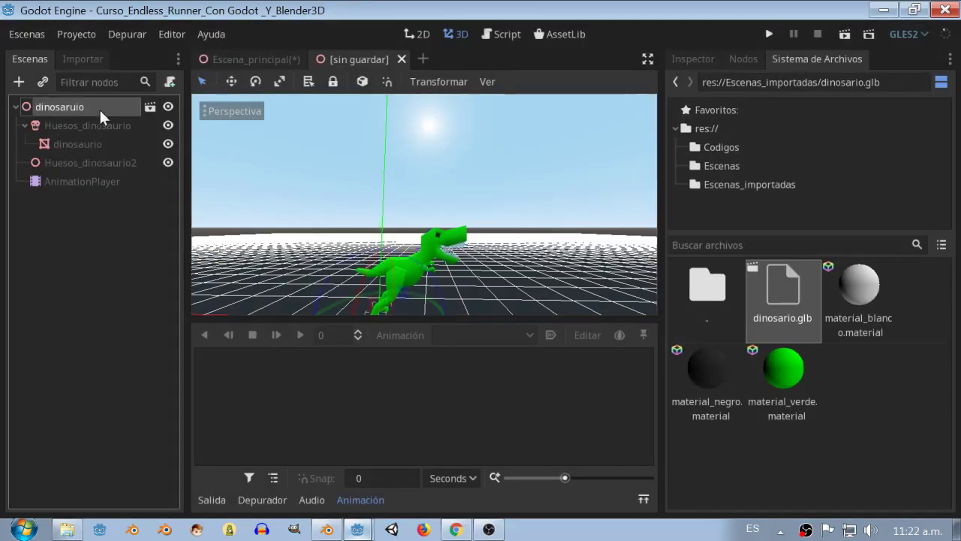
left_click(100, 188)
scroll(378, 258, "down", 2)
middle_click_drag(382, 257, 375, 259)
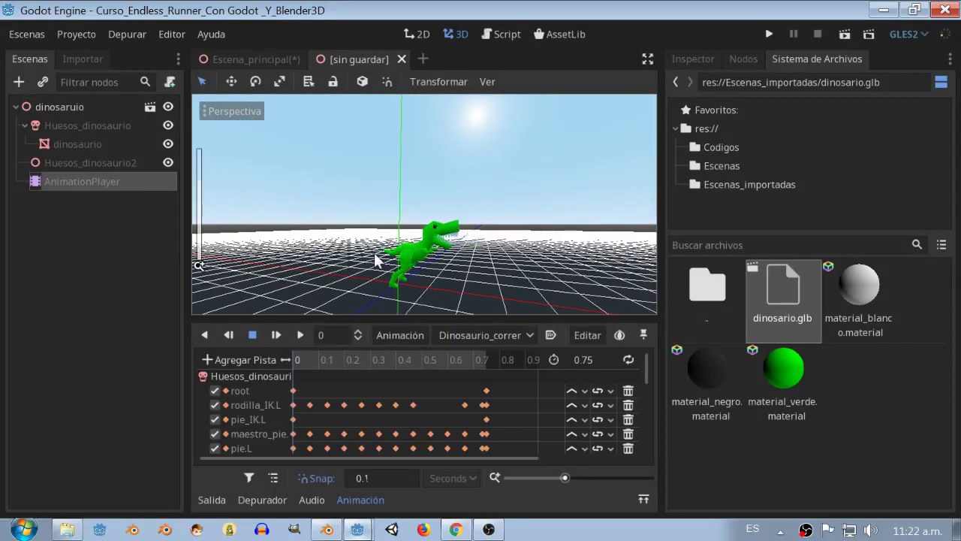
left_click(297, 353)
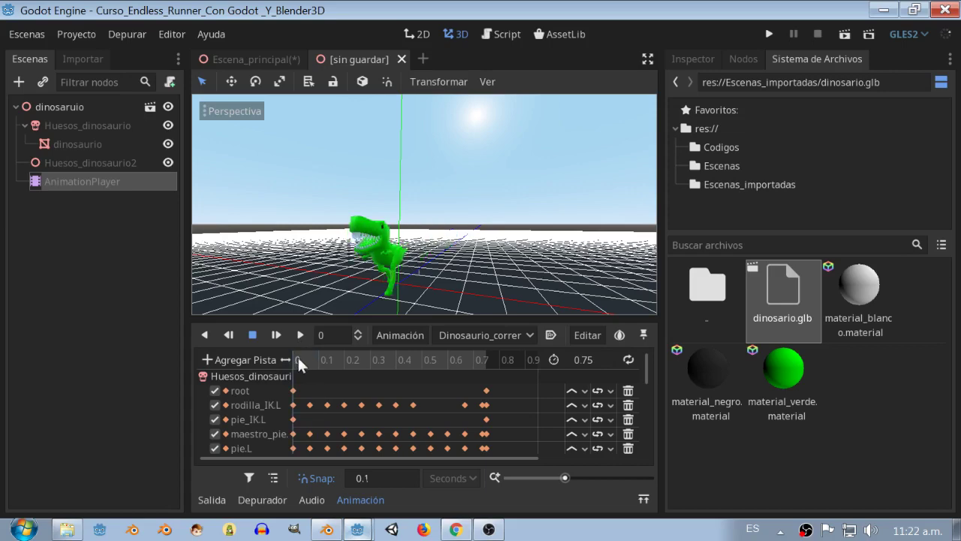
left_click(331, 530)
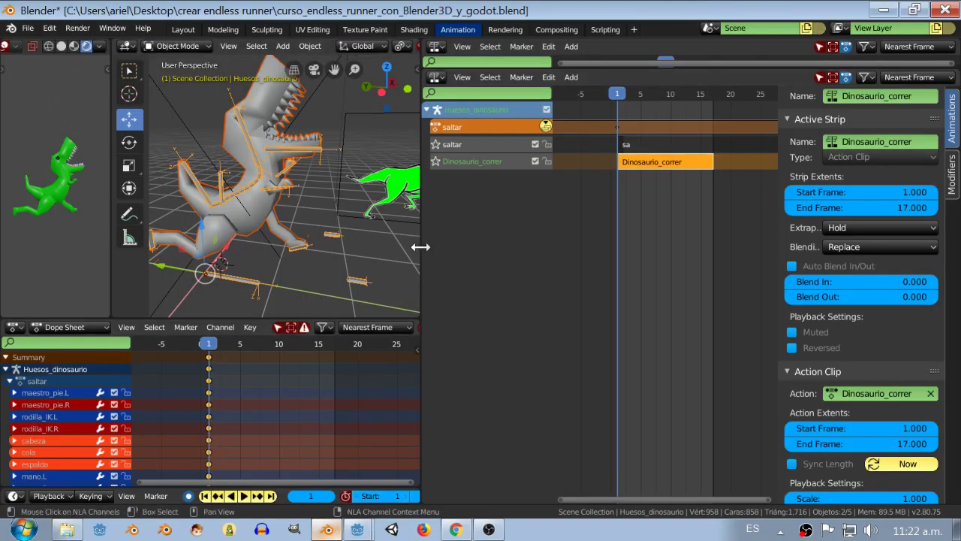
Apply the dinosaurio mesh's rotation with its transform values shown
left_click_drag(420, 247, 607, 246)
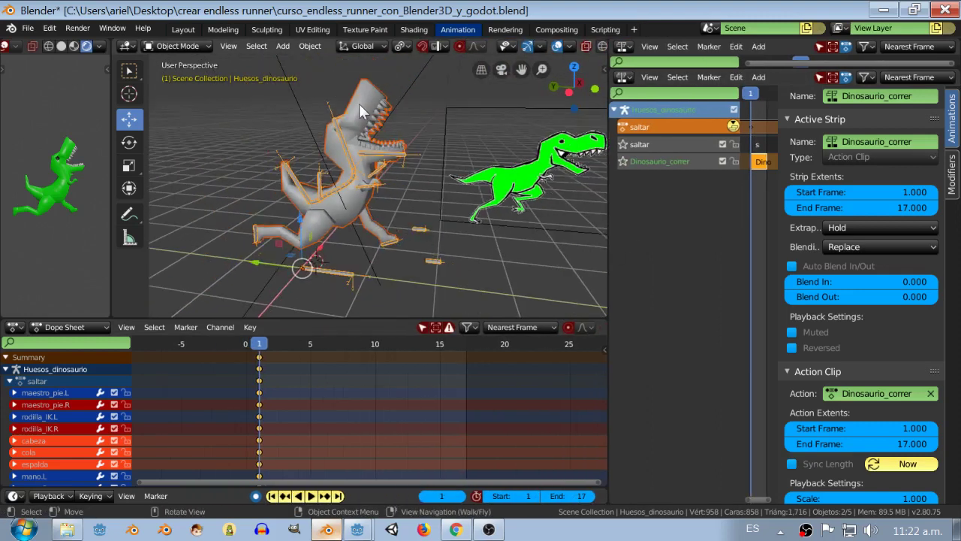
left_click(360, 108)
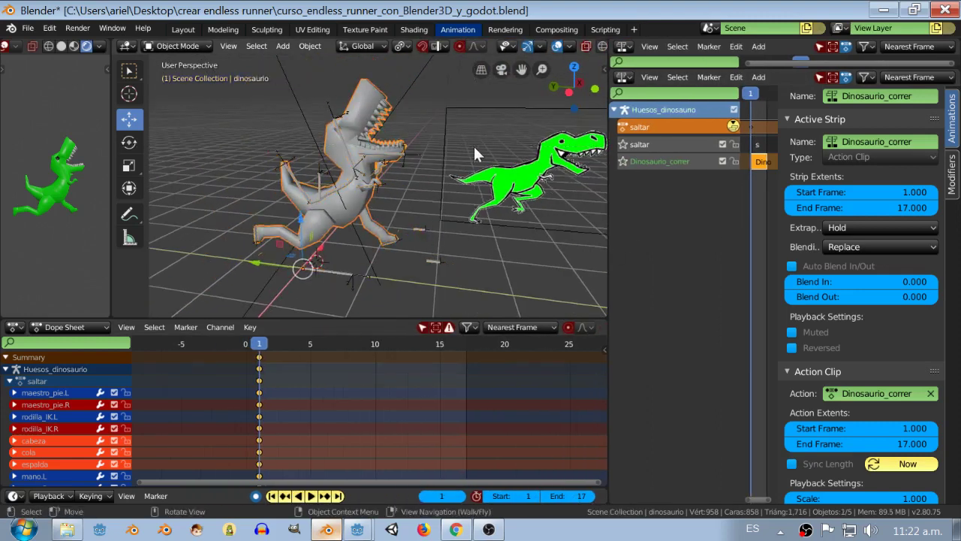
key("n")
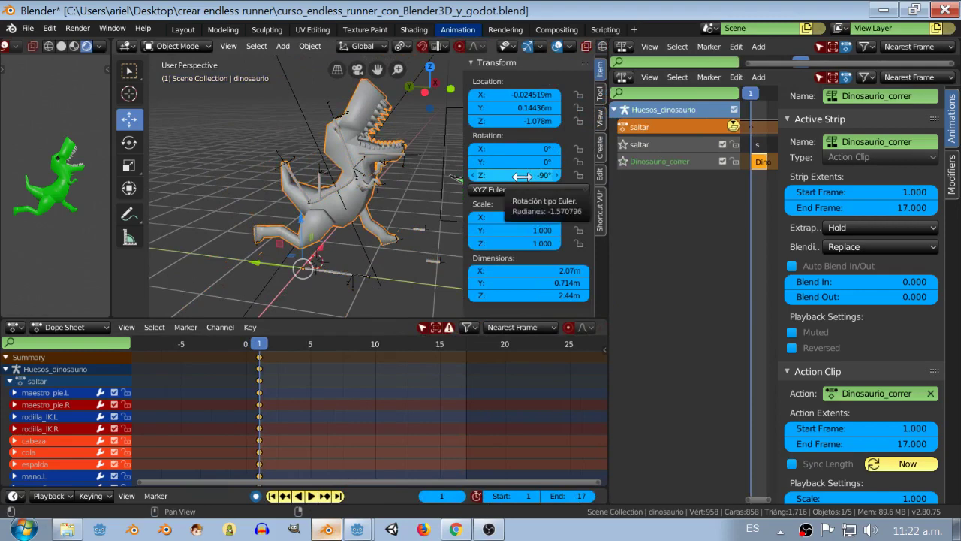
left_click(318, 43)
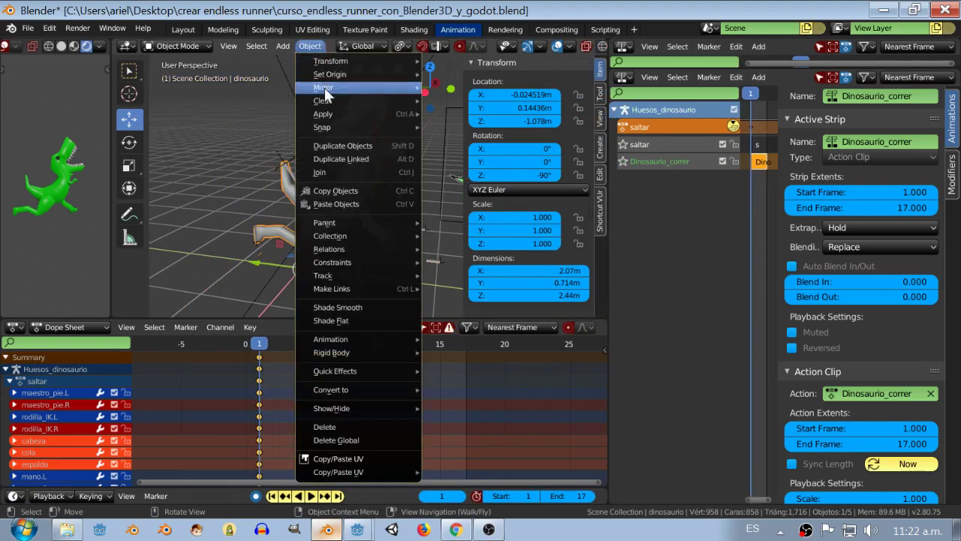
mouse_move(332, 118)
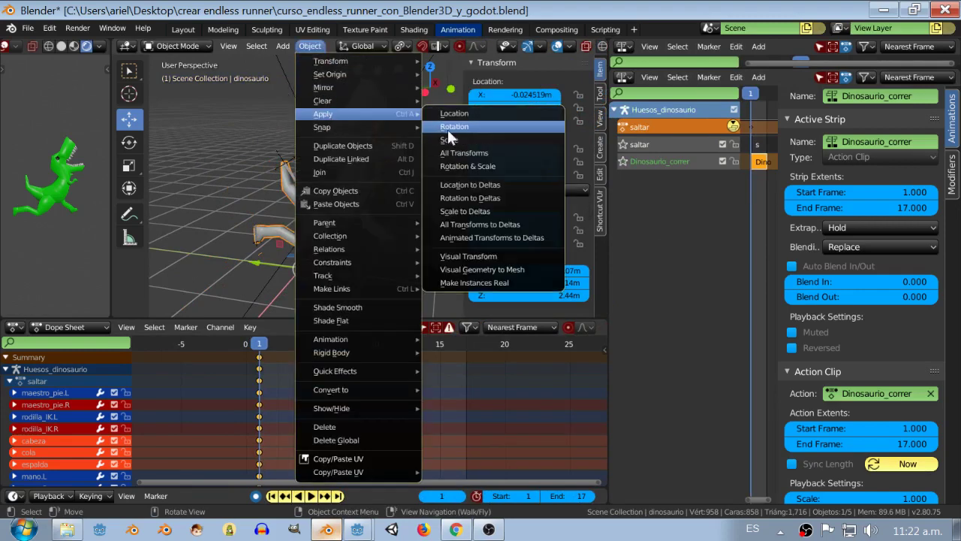
left_click(448, 127)
Rotate the dinosaurio mesh -90° around the Z axis
key("r")
key("z")
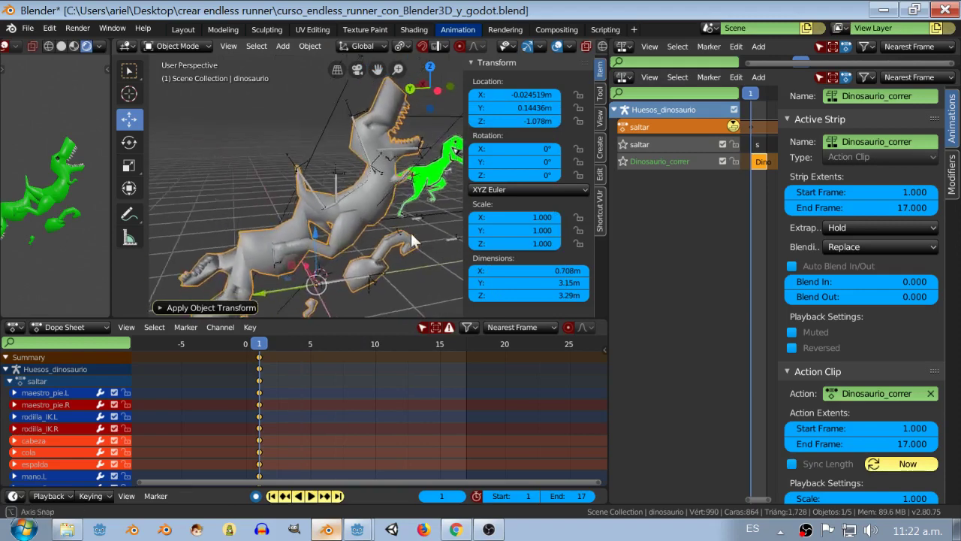
type("-90")
key("Return")
middle_click_drag(377, 240, 343, 247)
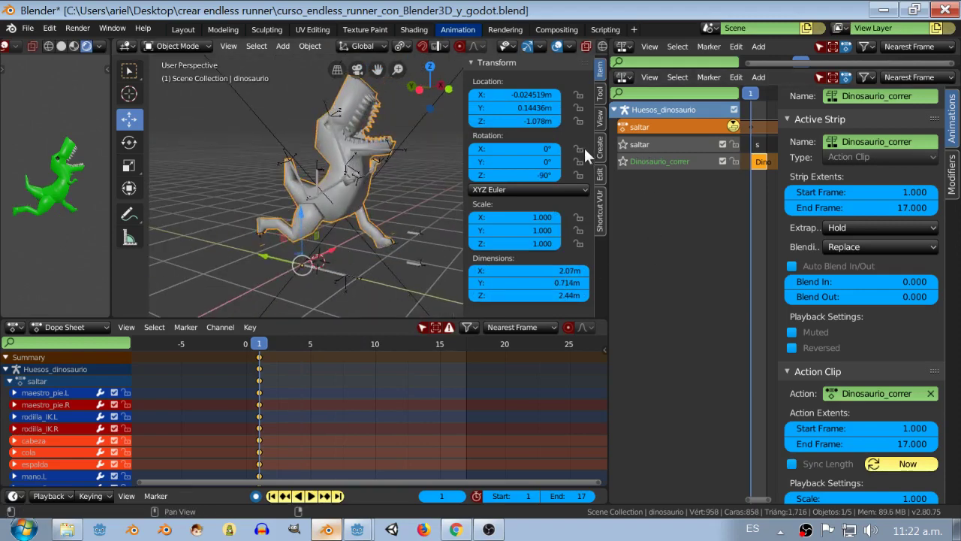
left_click(223, 30)
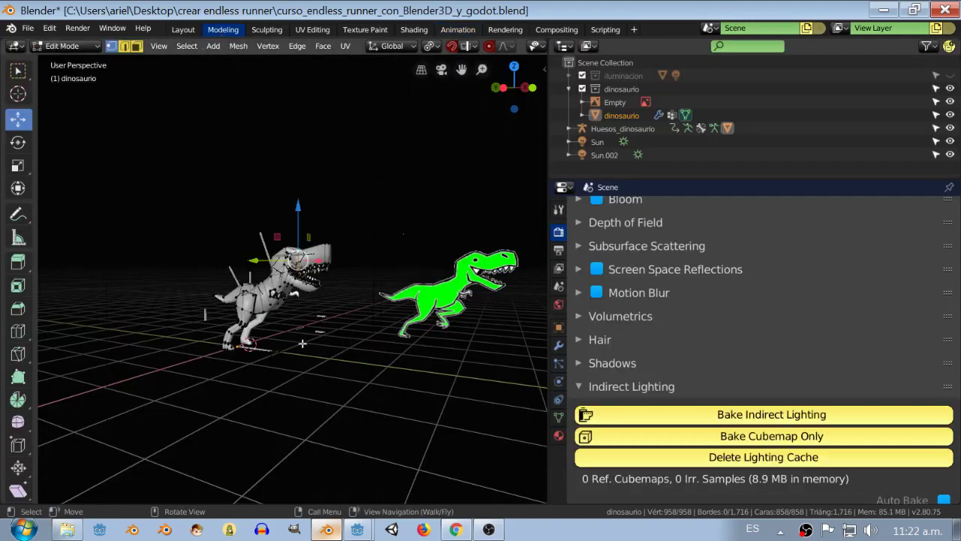
Return the dinosaur mesh to Object Mode and turn off its Y-axis mirroring
scroll(289, 330, "up", 3)
left_click(186, 342)
middle_click_drag(301, 336, 331, 336)
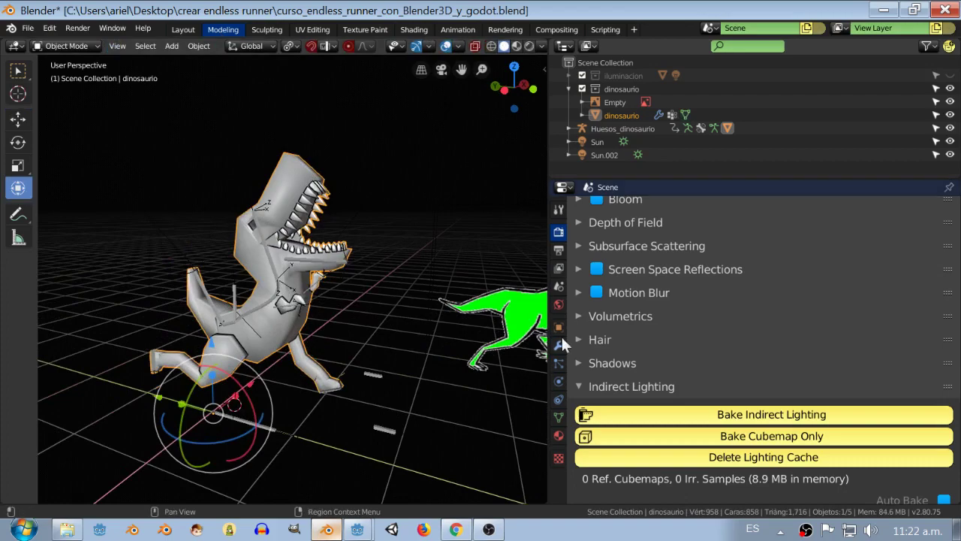
left_click(559, 348)
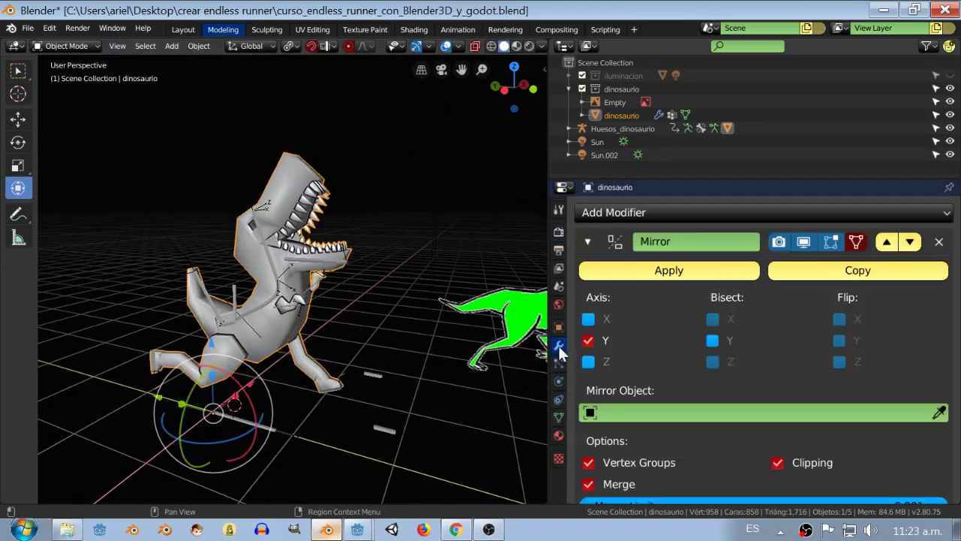
left_click(588, 342)
mouse_move(345, 276)
middle_mouse_down()
mouse_move(240, 273)
mouse_move(349, 270)
middle_mouse_up()
Apply the dinosaur mesh's rotation from the Object menu
left_click(209, 47)
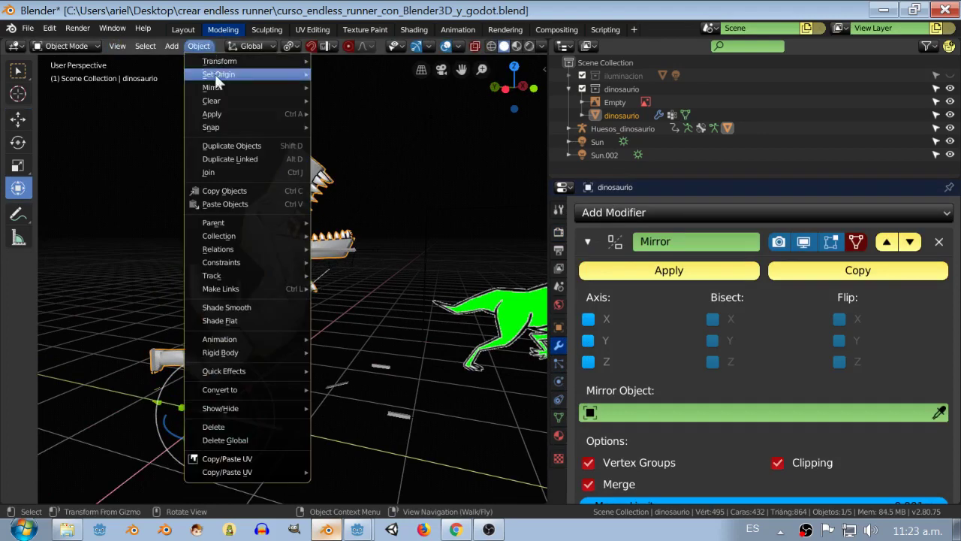
mouse_move(222, 114)
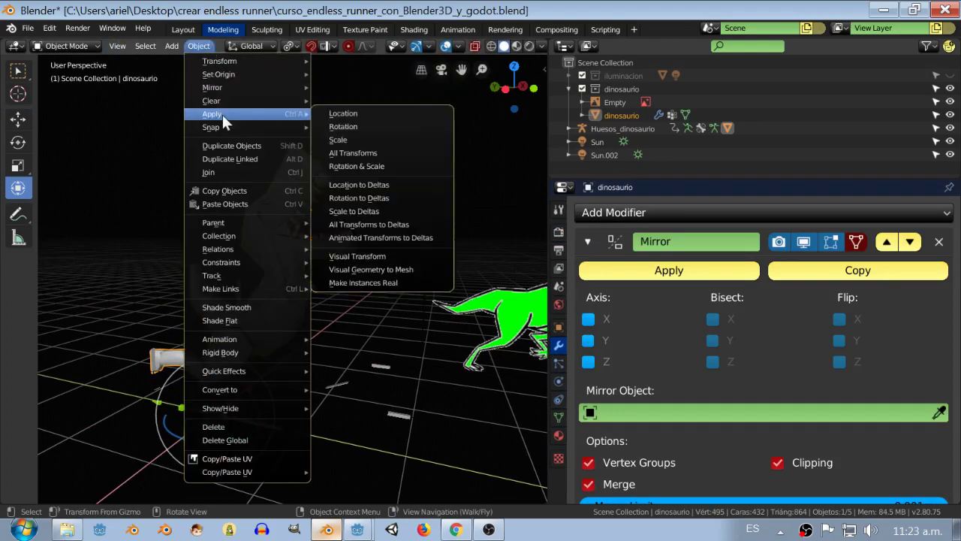
left_click(374, 127)
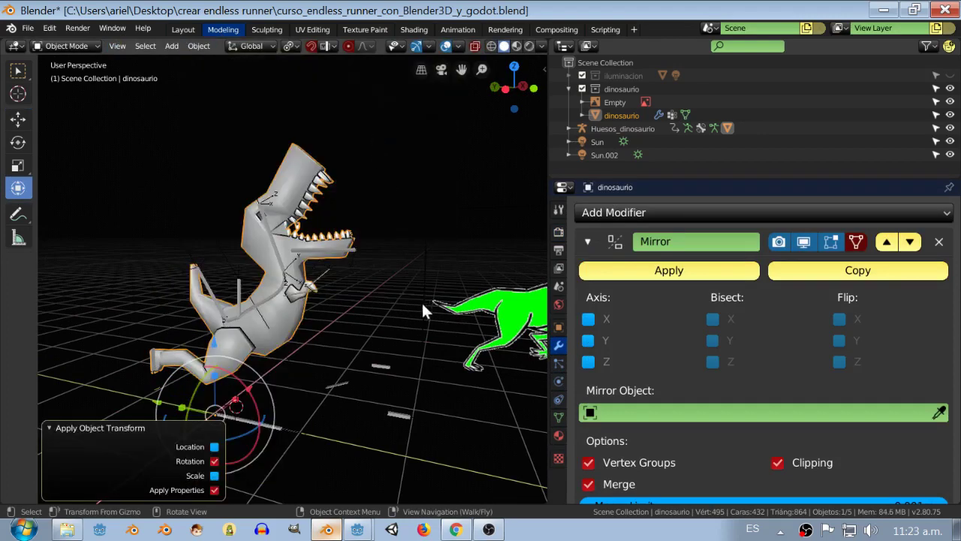
Switch the mesh's mirror modifier from the Y axis to the X axis
middle_click_drag(380, 319, 532, 363)
left_click(587, 340)
left_click(587, 340)
left_click(588, 319)
Check the sidebar transform shows 0° rotation on X, Y, Z and scale 1.000
mouse_move(518, 307)
middle_mouse_down()
mouse_move(163, 289)
mouse_move(252, 302)
middle_mouse_up()
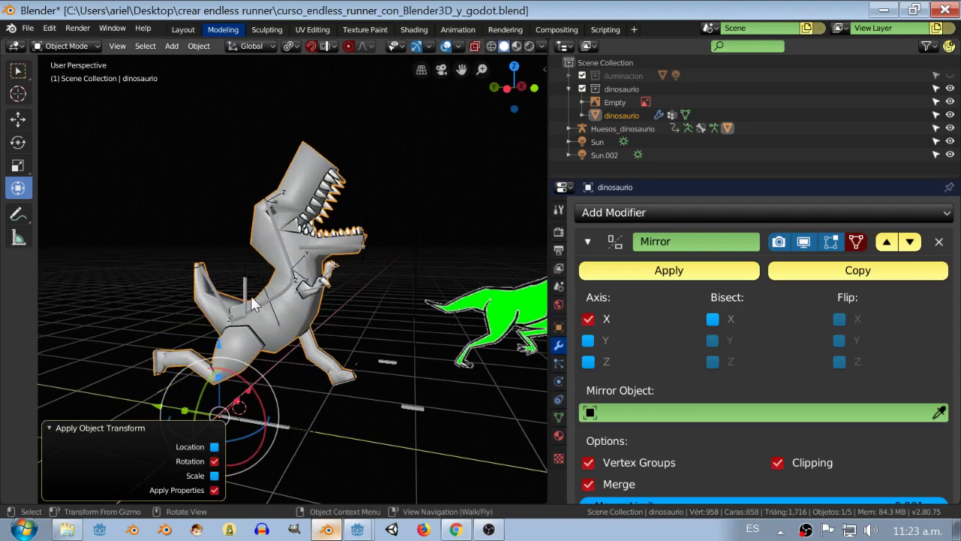
key("n")
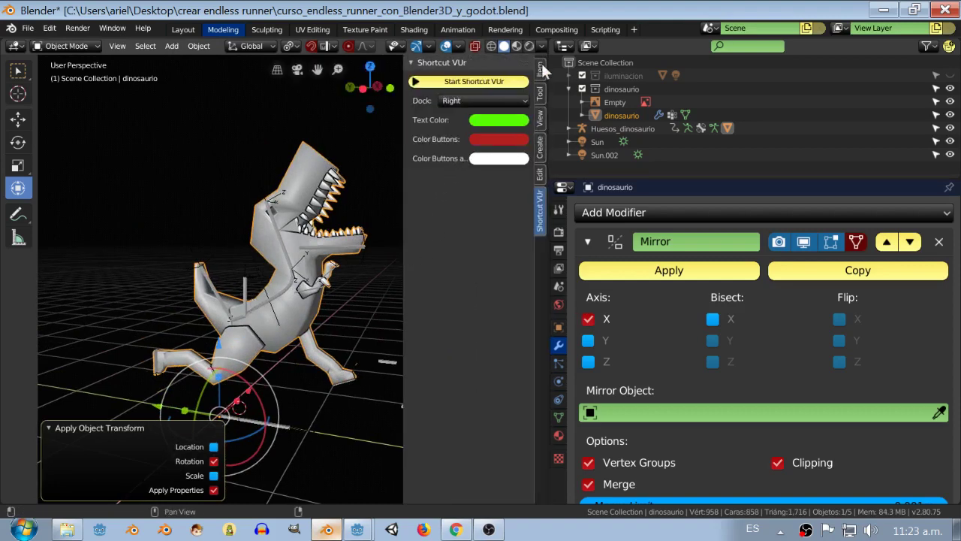
left_click(540, 68)
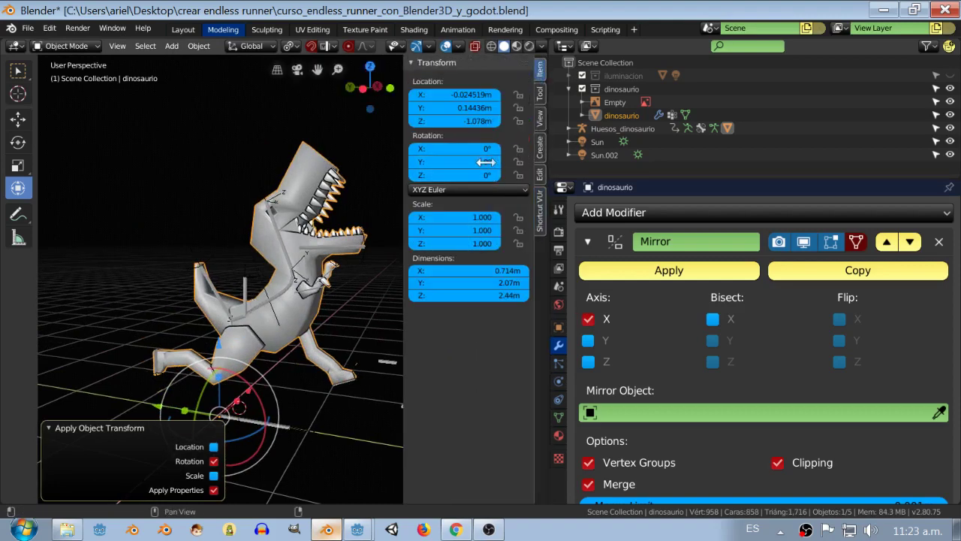
middle_click_drag(485, 261, 473, 181, "ctrl")
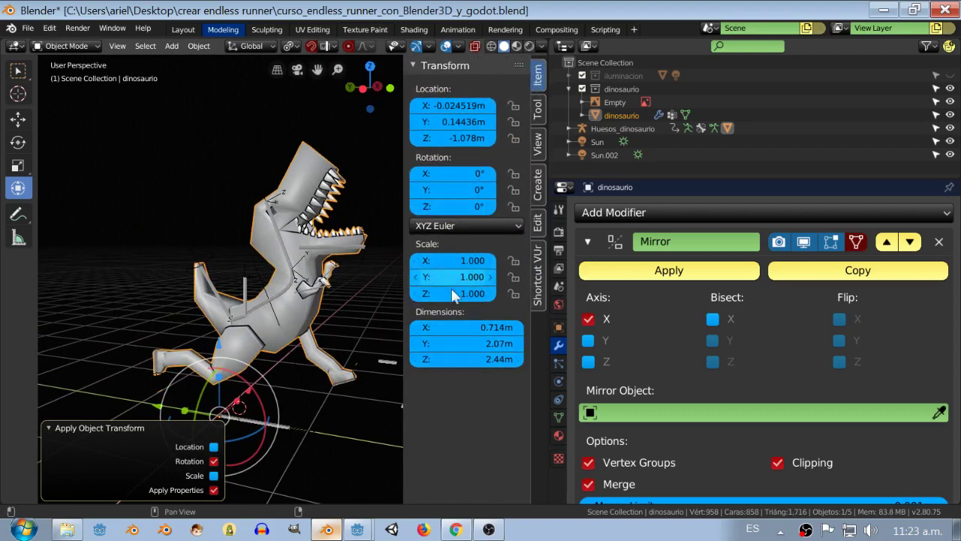
Add the Huesos_dinosaurio armature to the selection alongside the mesh
key("n")
middle_click_drag(319, 287, 298, 289)
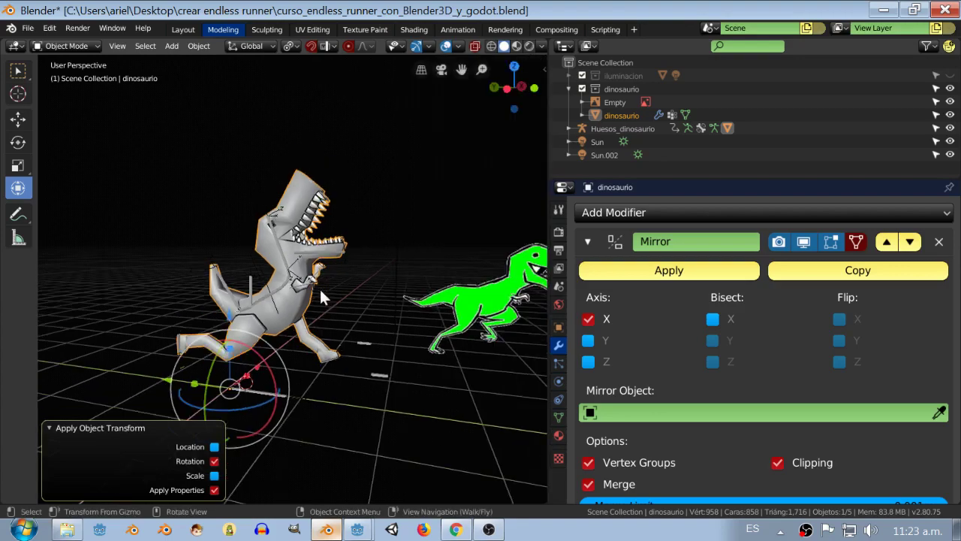
left_click(264, 267, "shift")
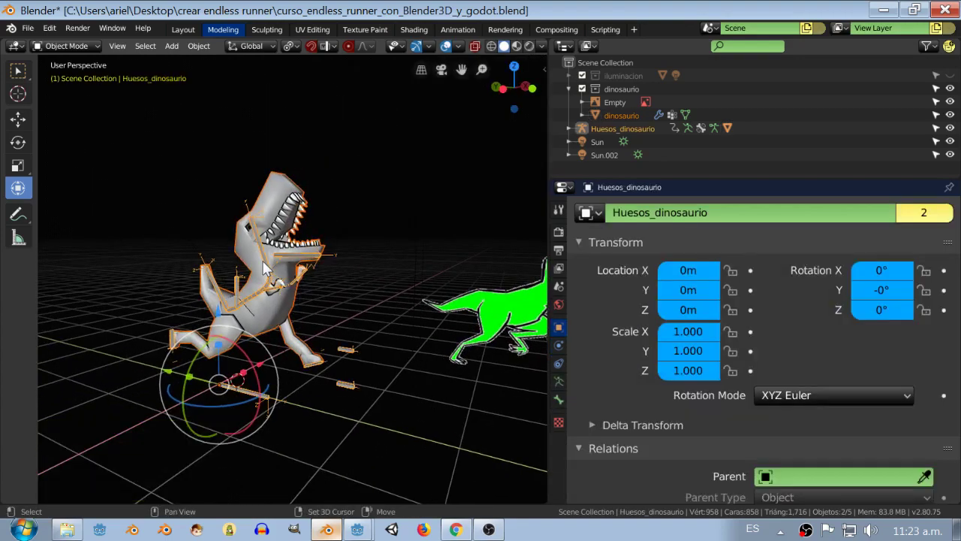
Save the .blend file and begin a glTF 2.0 export
left_click(27, 29)
left_click(60, 121)
left_click(27, 28)
mouse_move(63, 219)
left_click(202, 325)
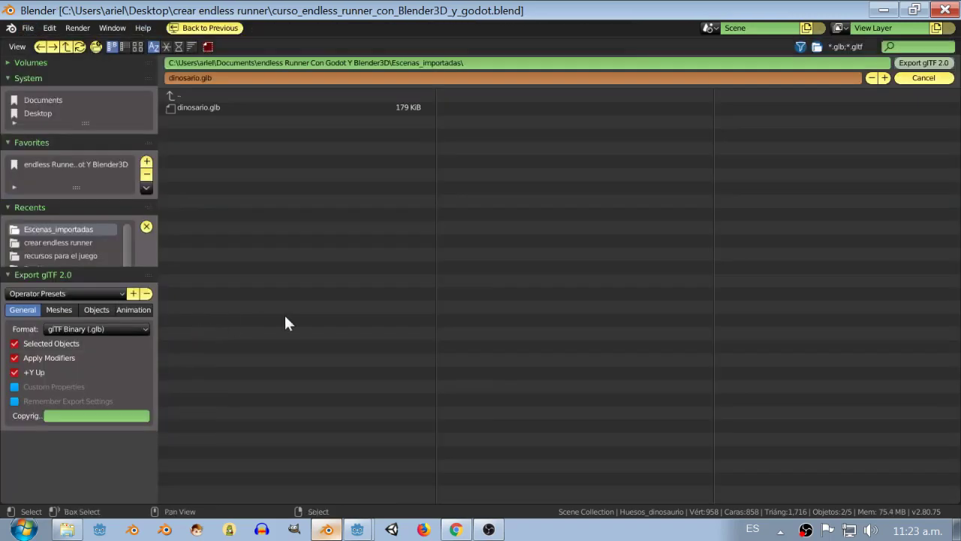
Export over dinosario.glb with the Animation options reviewed, then return to Godot
left_click(211, 107)
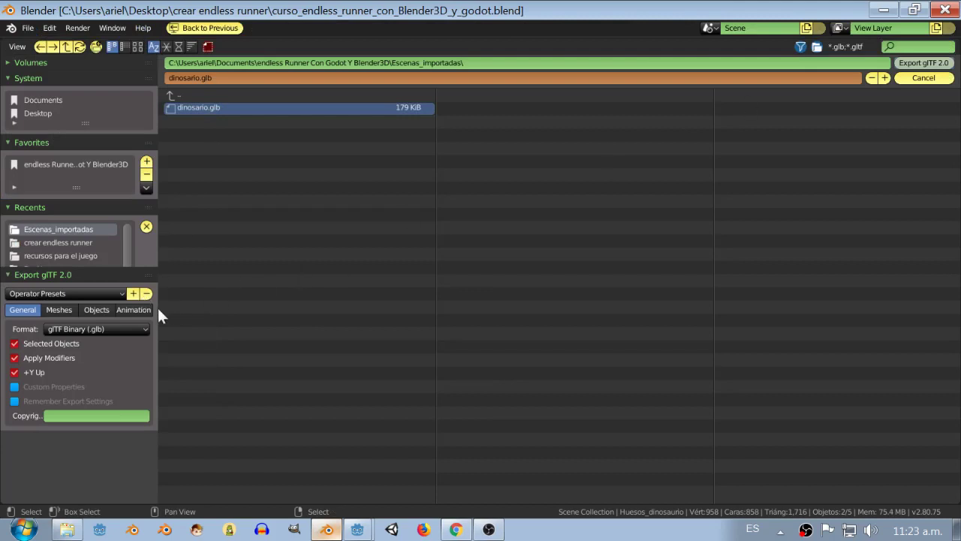
left_click(135, 310)
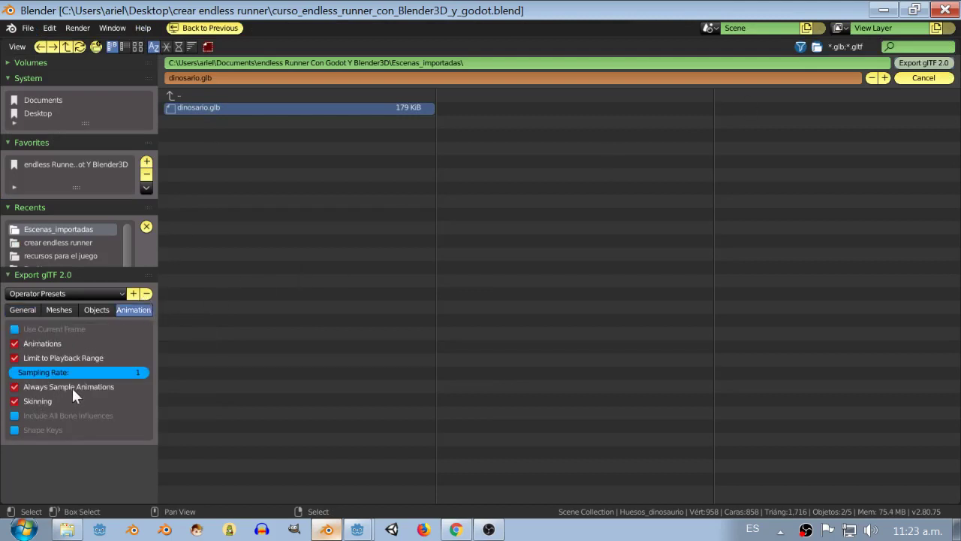
middle_click_drag(72, 388, 80, 378, "ctrl")
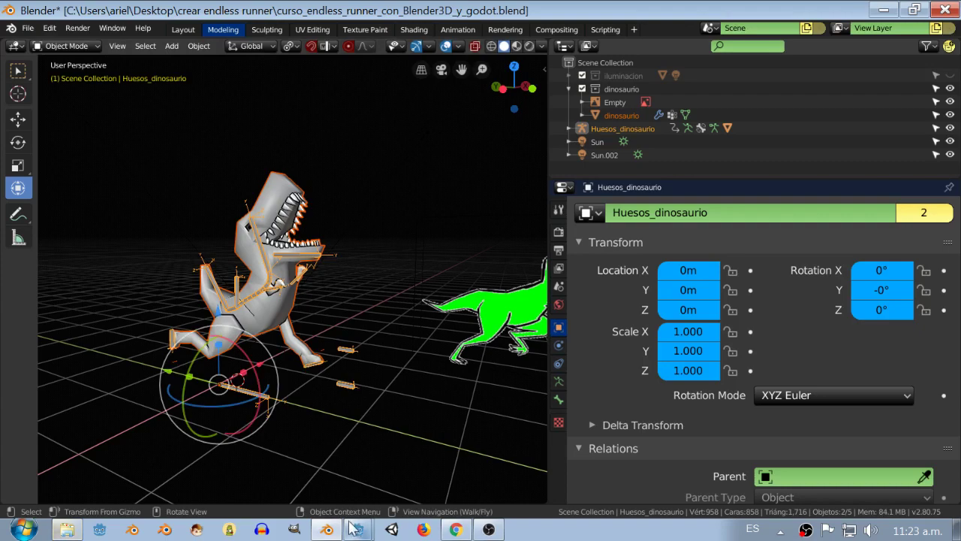
left_click(357, 528)
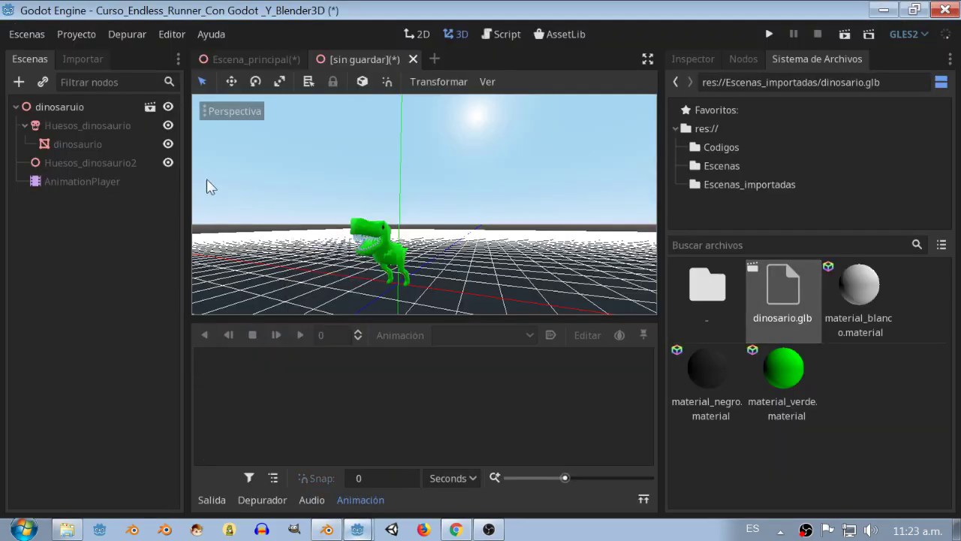
Discard the unsaved scene and create a new inherited scene from dinosario.glb
left_click(412, 58)
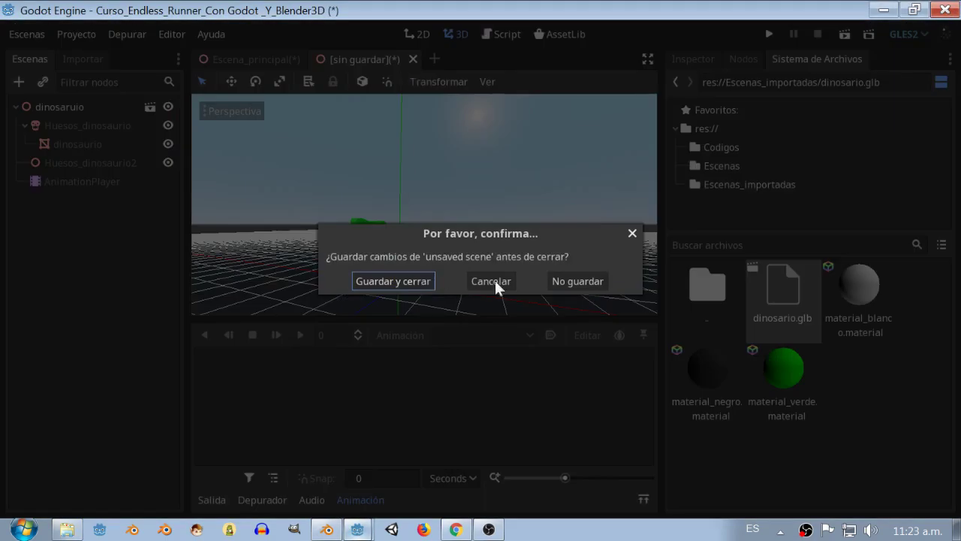
left_click(590, 282)
double_click(791, 303)
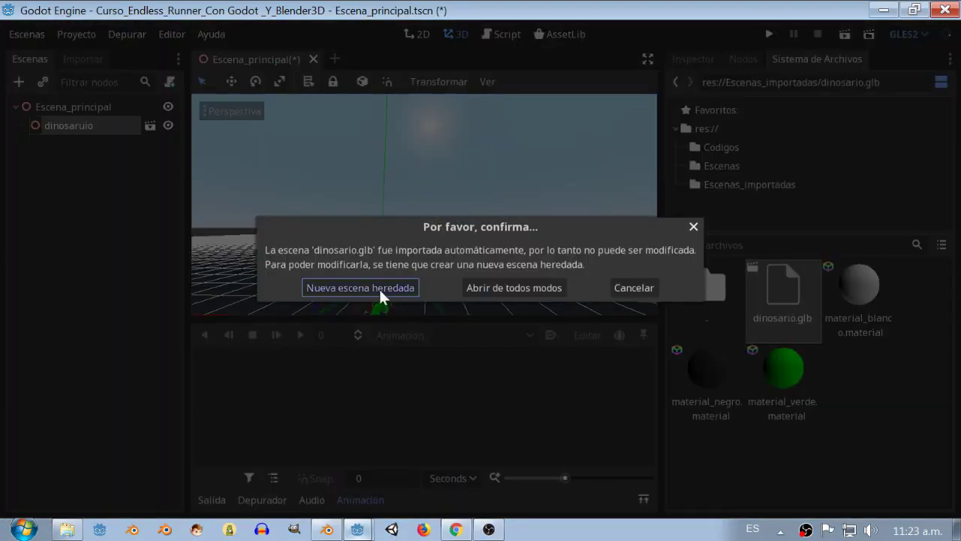
left_click(378, 287)
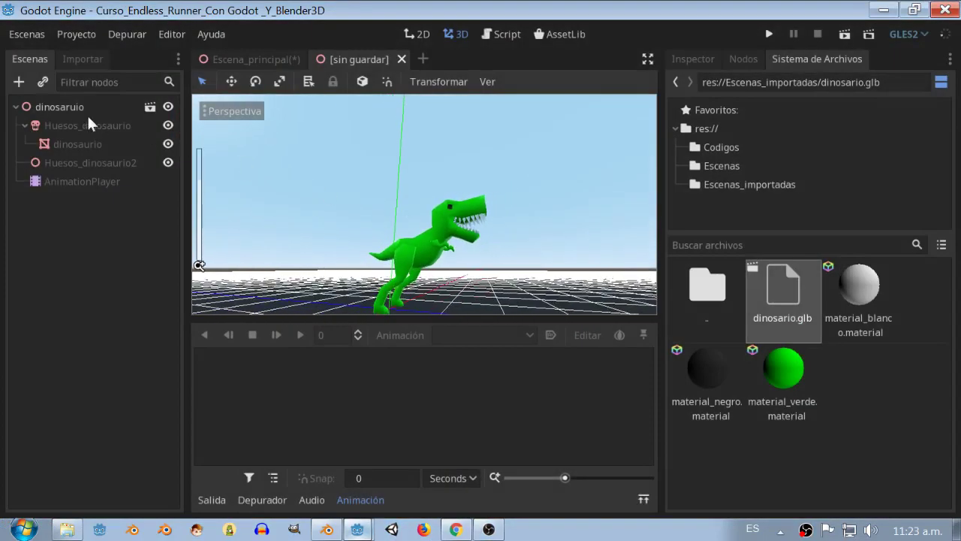
Play the Dinosaurio_correr run animation from the AnimationPlayer, then return to Blender
left_click(79, 180)
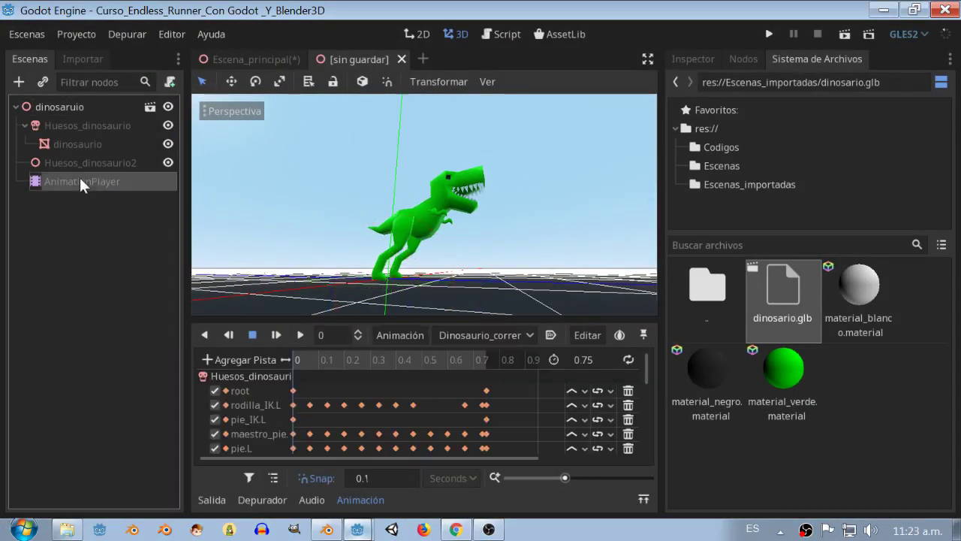
left_click(301, 333)
mouse_move(353, 238)
middle_mouse_down()
mouse_move(359, 265)
mouse_move(464, 310)
middle_mouse_up()
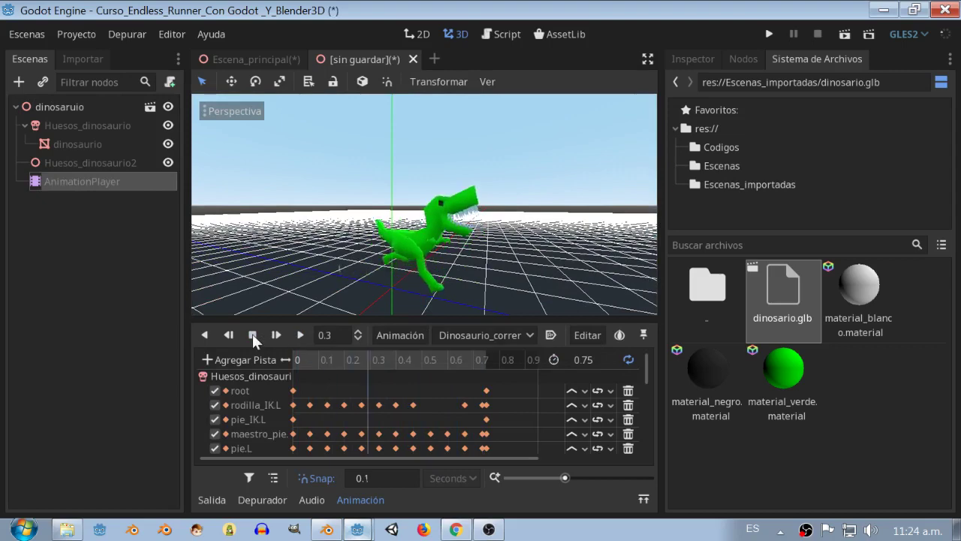
left_click(326, 529)
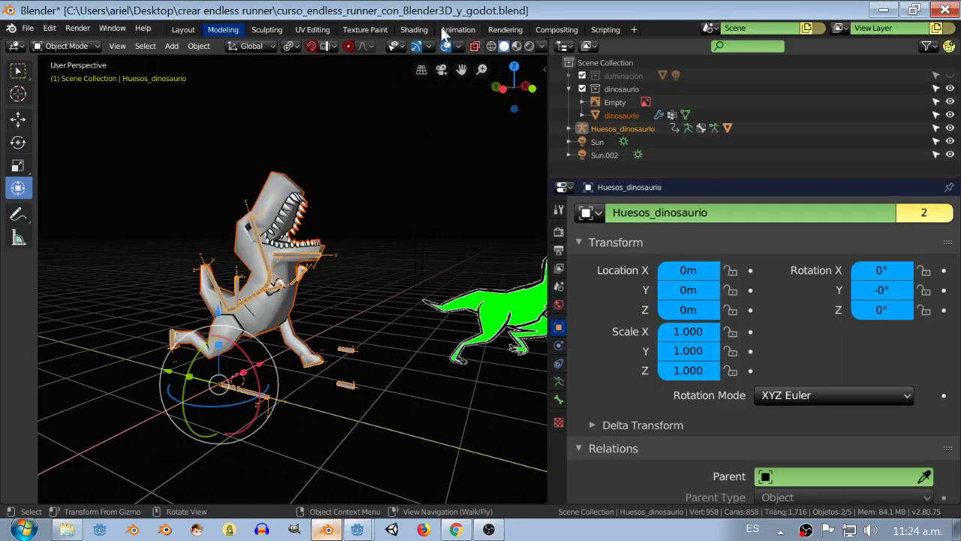
In the Animation workspace, enter the Dinosaurio_correr strip and delete its frame-18 keyframes
left_click(447, 32)
left_click(759, 160)
key("Tab")
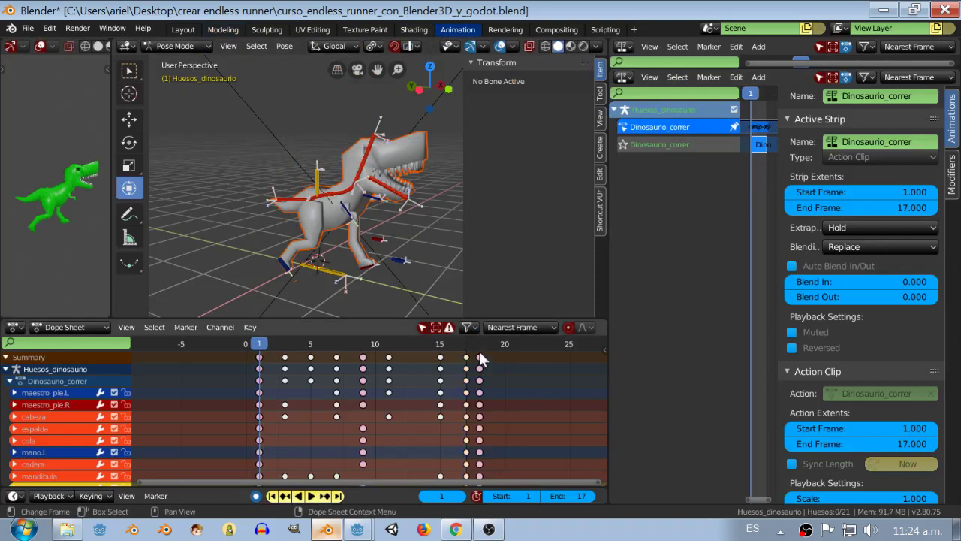
key("x")
left_click(480, 359)
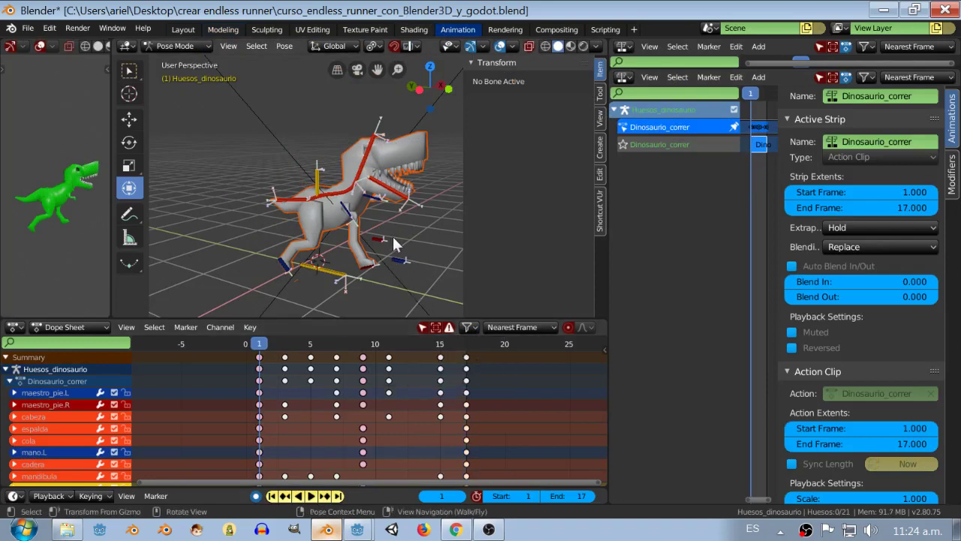
Return the rig to Object Mode, widen the NLA editor, and select the Dinosaurio_correr strip
left_click(353, 184)
key("ctrl+Tab")
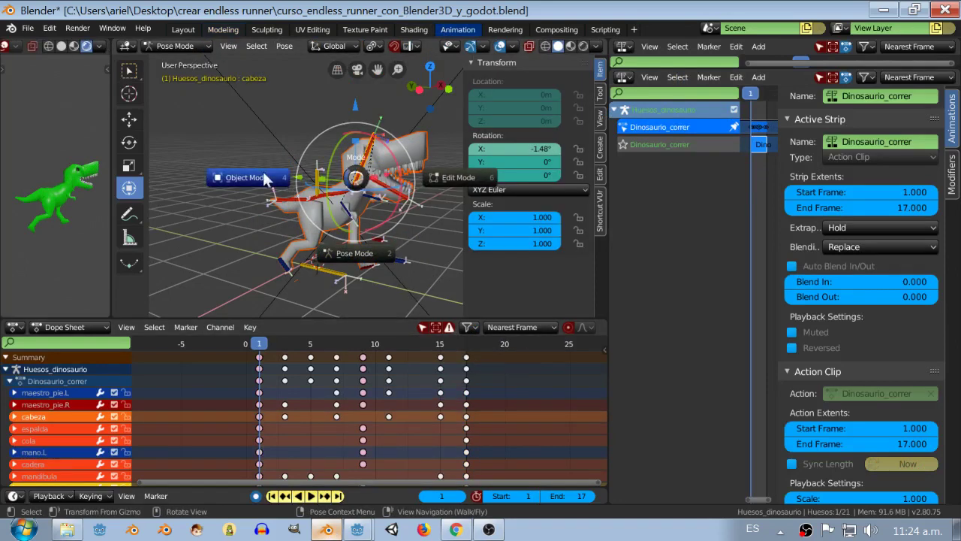
left_click(263, 177)
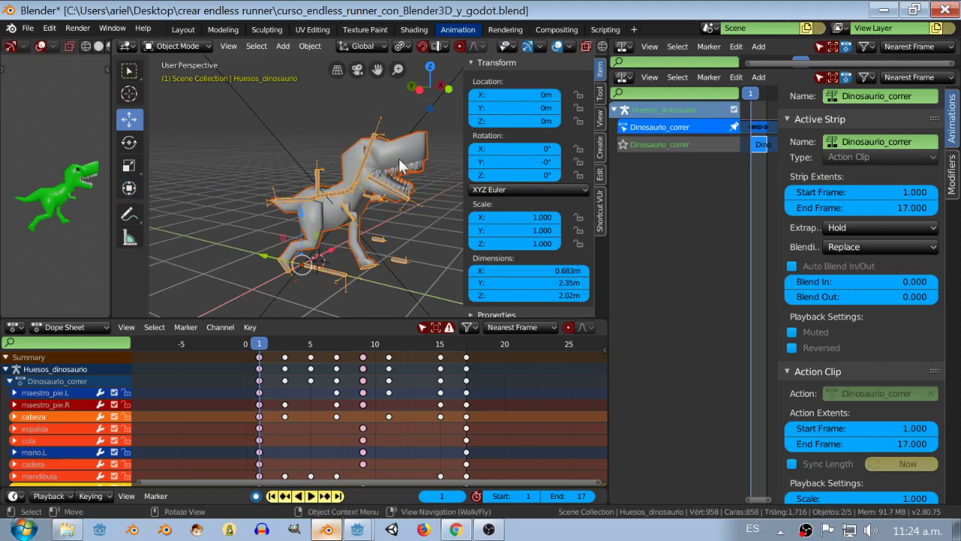
left_click_drag(777, 160, 856, 162)
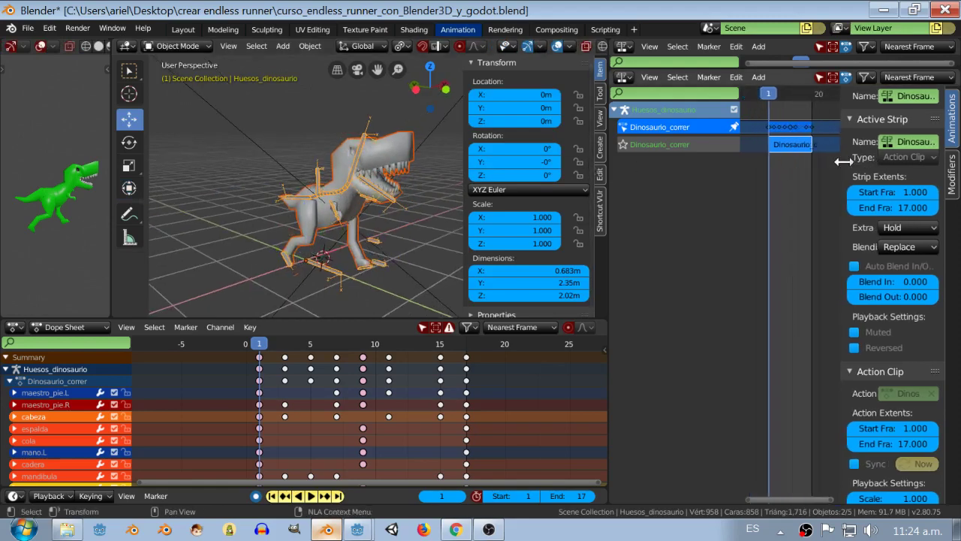
left_click_drag(606, 167, 521, 167)
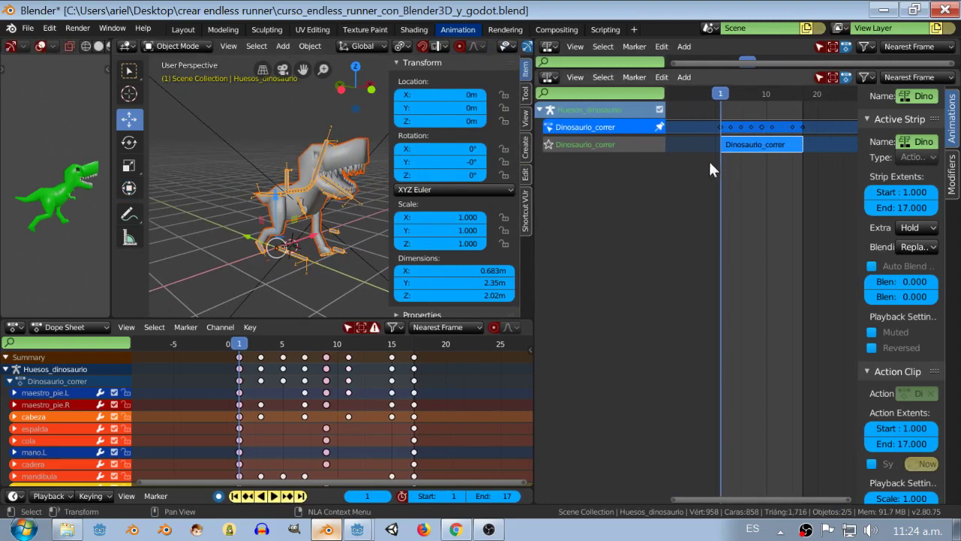
left_click(748, 162)
middle_click_drag(315, 180, 310, 182)
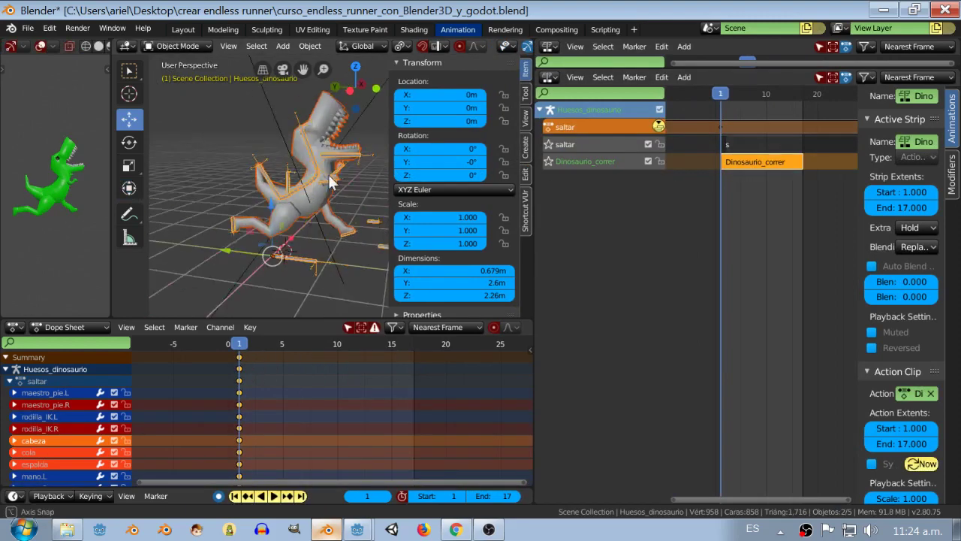
Export glTF 2.0 over dinosario.glb after checking the General and Animation options
left_click(29, 27)
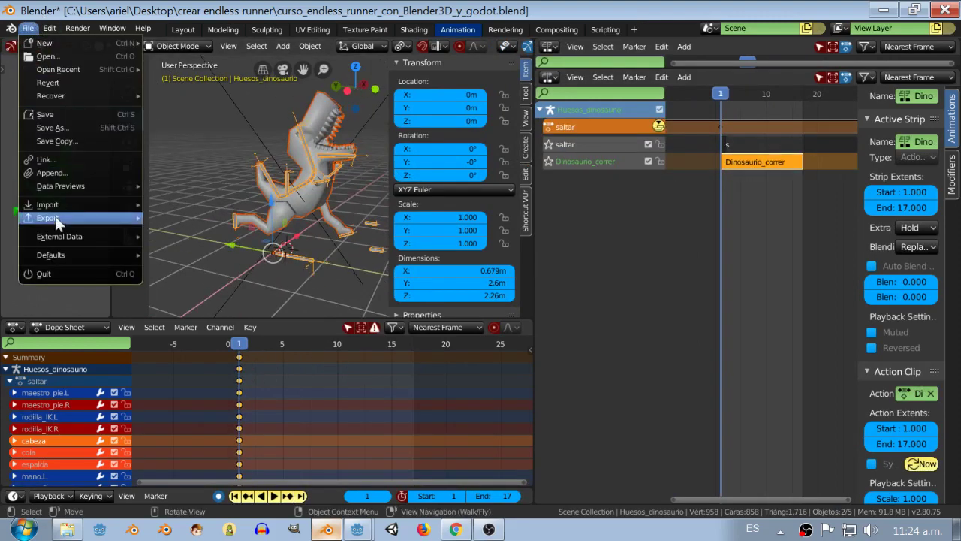
mouse_move(55, 216)
left_click(209, 324)
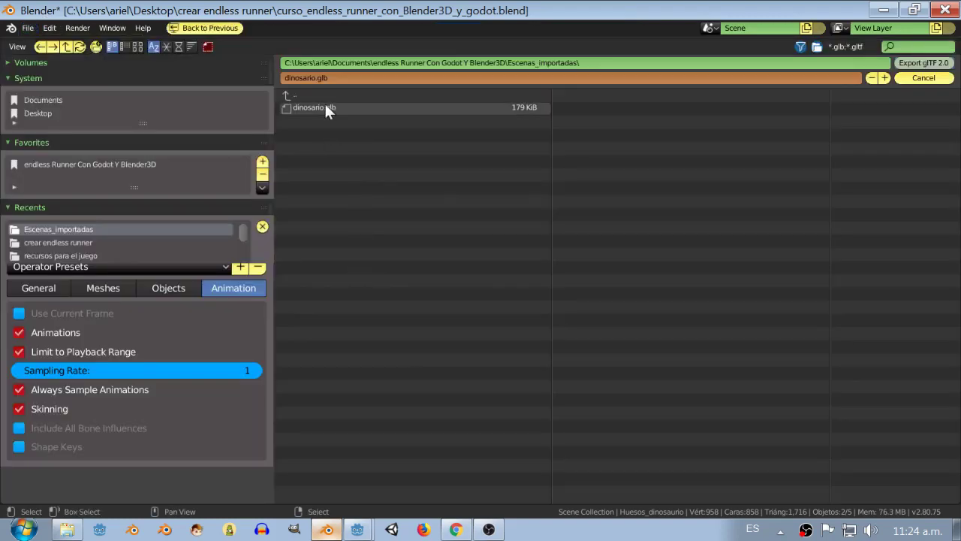
left_click(37, 289)
left_click(242, 292)
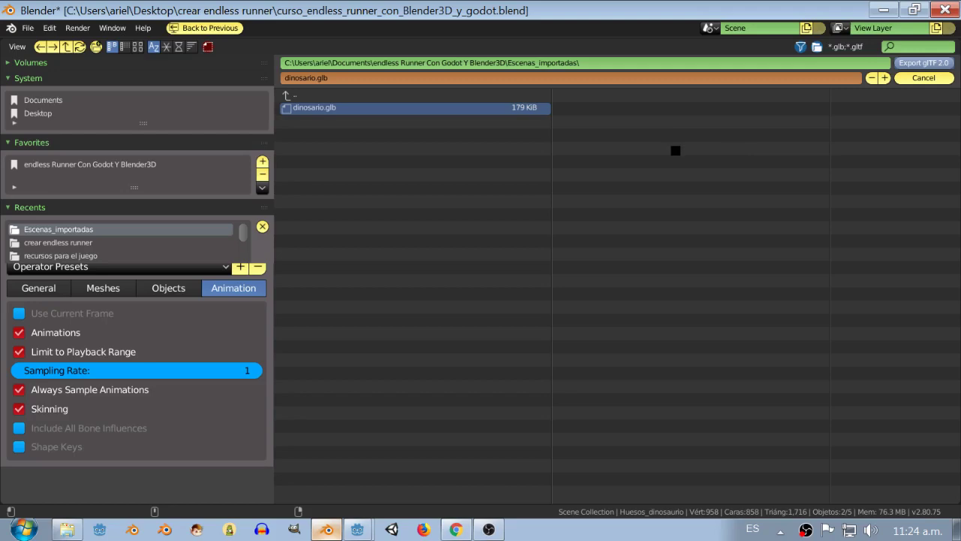
key("Return")
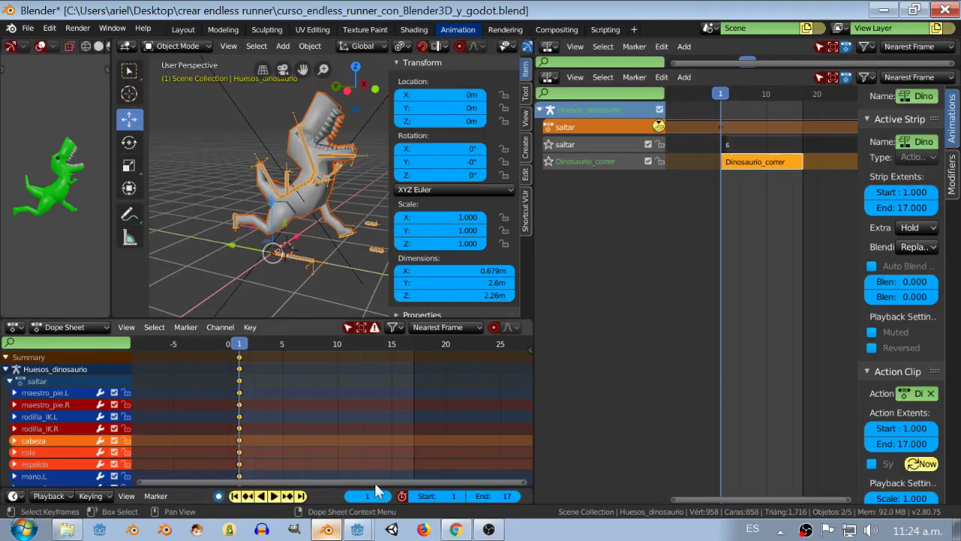
In Godot, discard the unsaved scene and create a fresh inherited scene from dinosario.glb
left_click(358, 529)
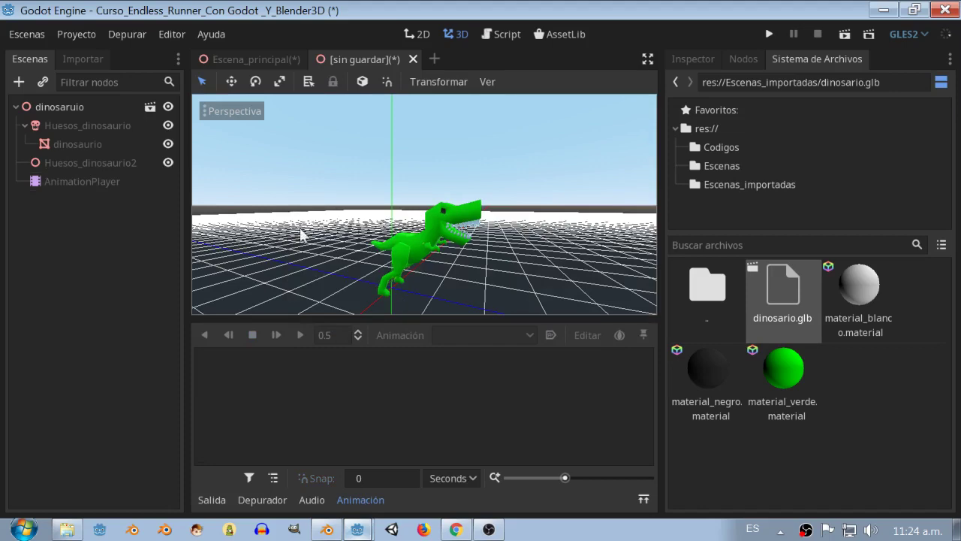
left_click(414, 59)
left_click(574, 280)
double_click(794, 293)
left_click(343, 287)
Replay the Dinosaurio_correr animation and zoom in on the dinosaur
left_click(83, 181)
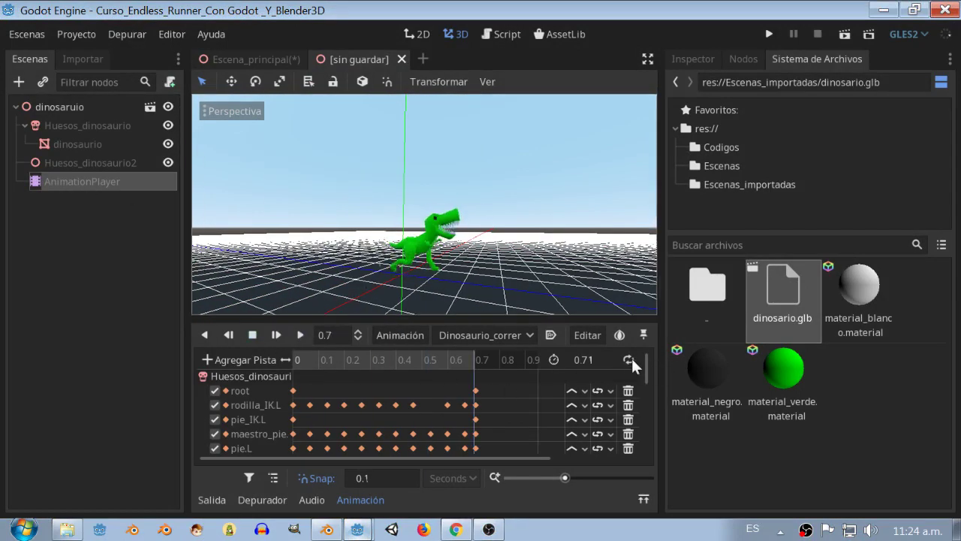
left_click(299, 334)
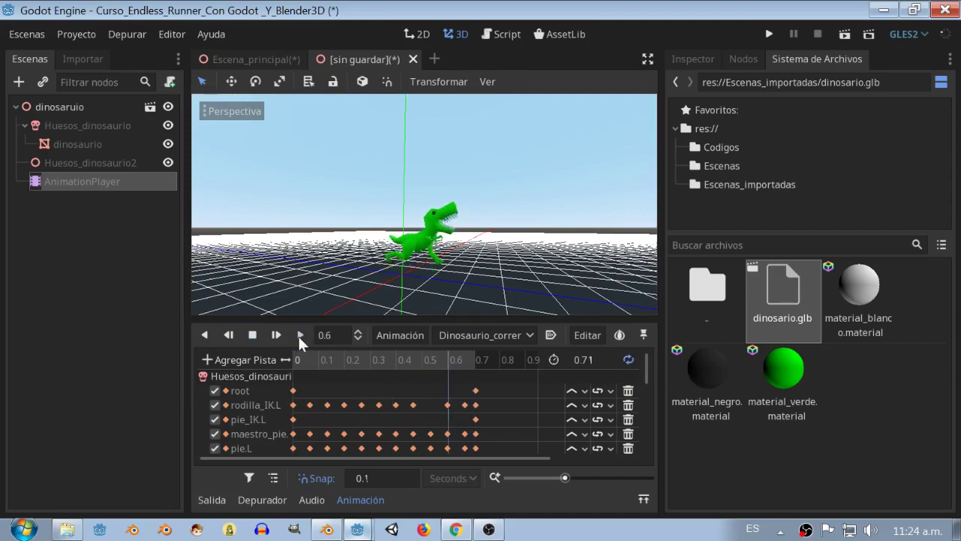
middle_click_drag(360, 283, 438, 298)
scroll(451, 281, "up", 3)
scroll(469, 272, "up", 2)
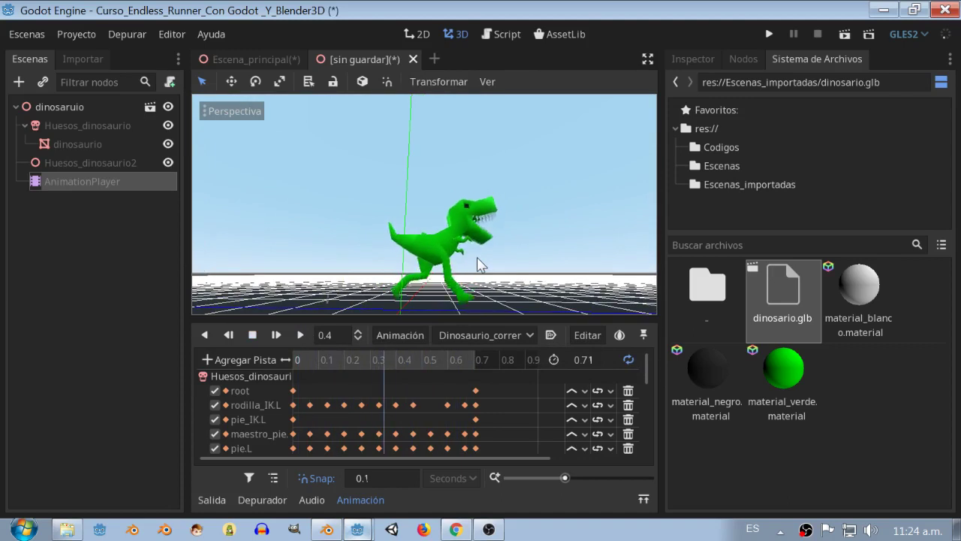
Set the Dinosaurio_correr animation length to 0.71 seconds
double_click(595, 358)
type("0.7")
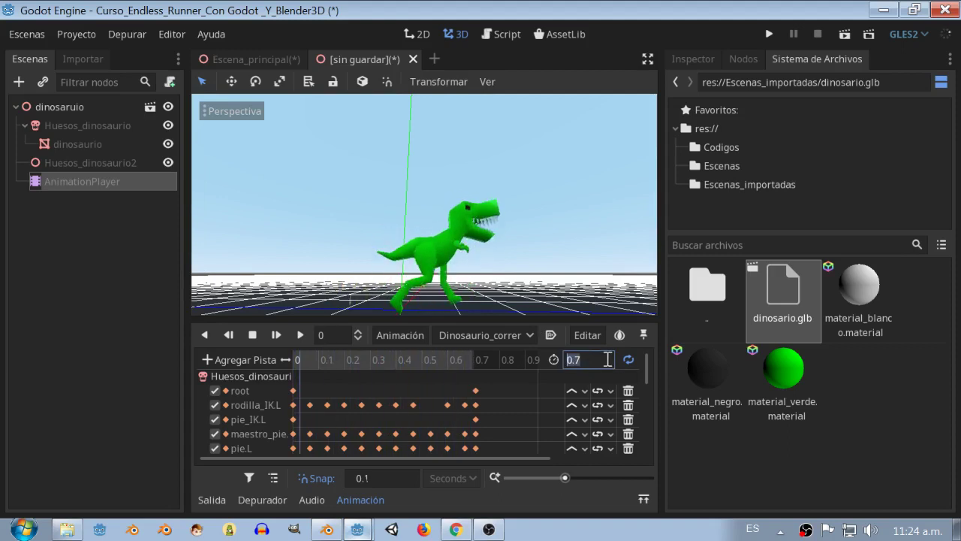
key("BackSpace")
type("72")
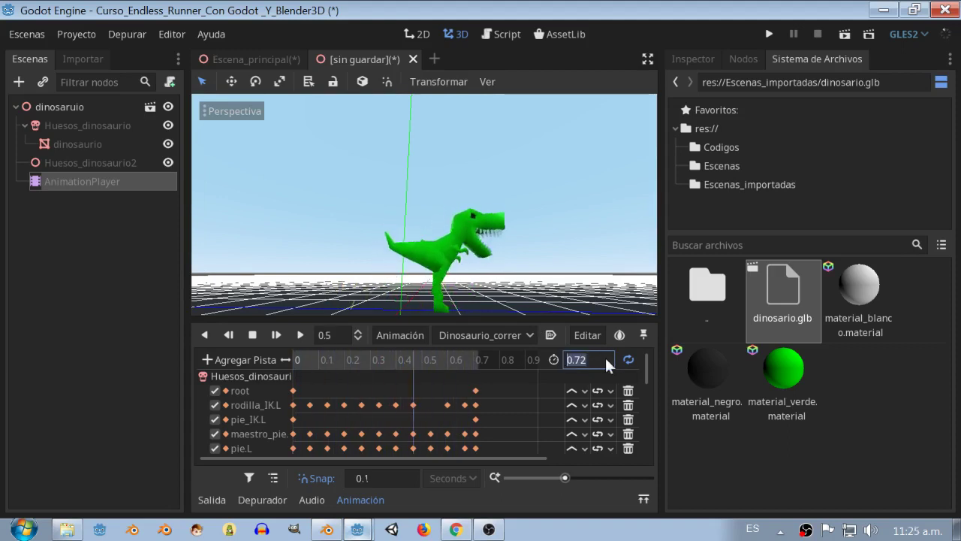
key("BackSpace")
type("1")
Hide the Animation panel and view the running dinosaur from above
mouse_move(389, 206)
middle_mouse_down()
mouse_move(379, 237)
mouse_move(340, 238)
mouse_move(456, 234)
middle_mouse_up()
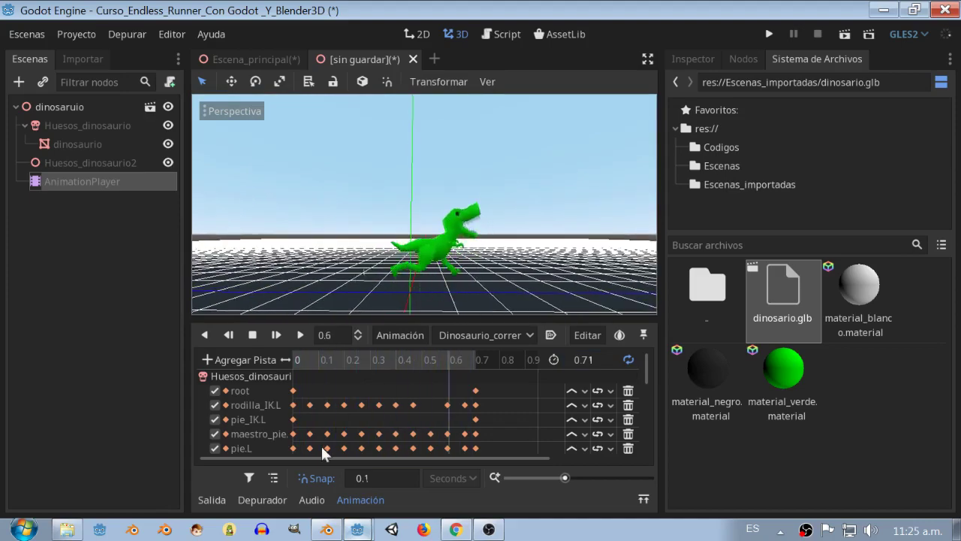
left_click(353, 499)
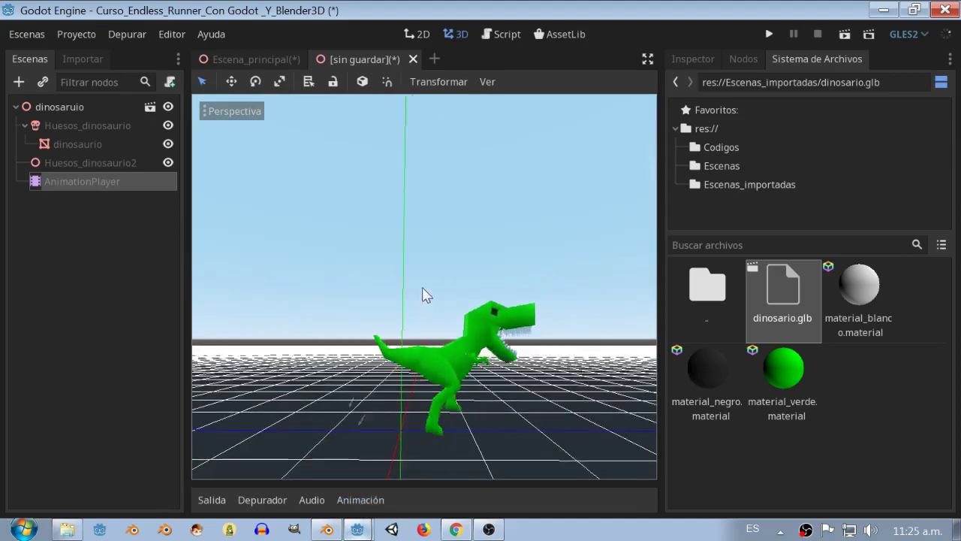
scroll(495, 333, "up", 4)
middle_click_drag(473, 344, 418, 368)
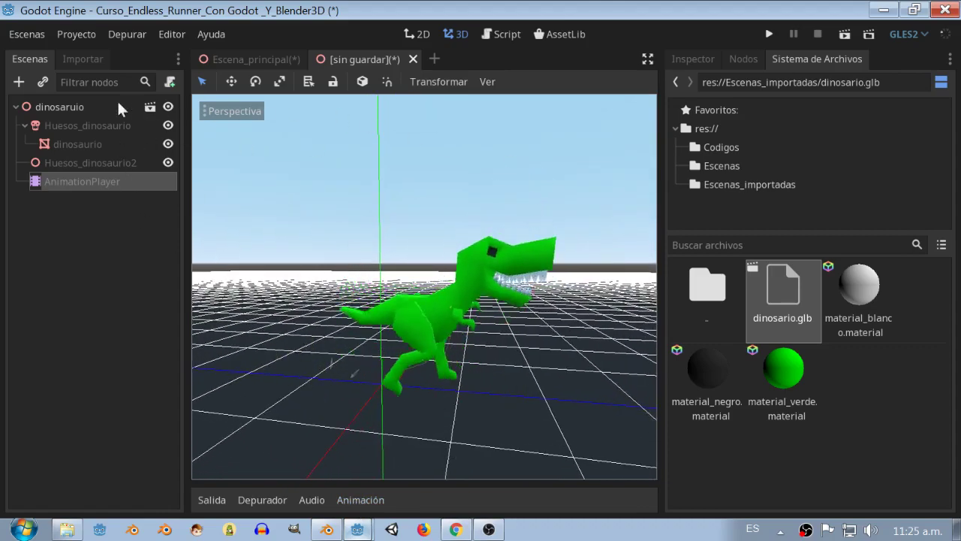
Select the dinosaruio root and save the scene over the existing dinosaruio.tscn
left_click(61, 107)
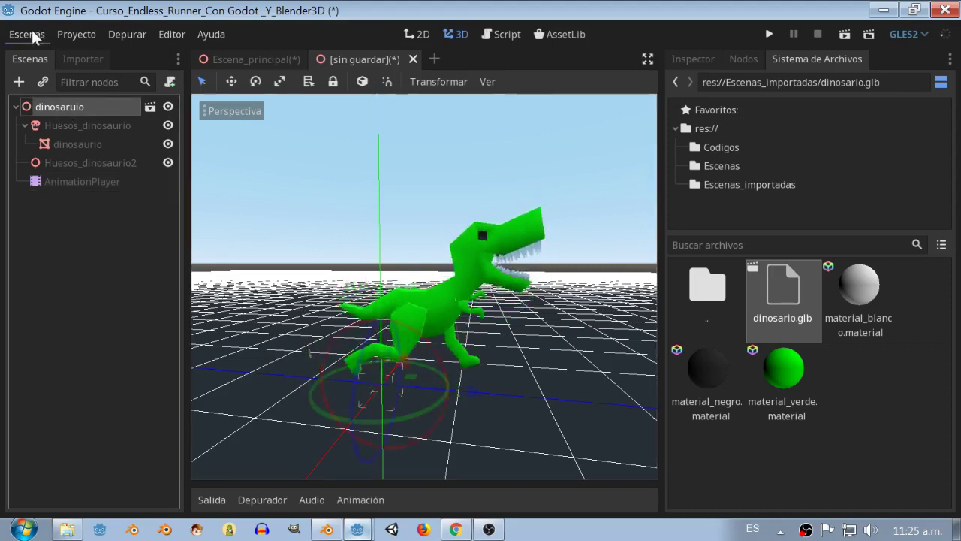
left_click(31, 29)
left_click(54, 137)
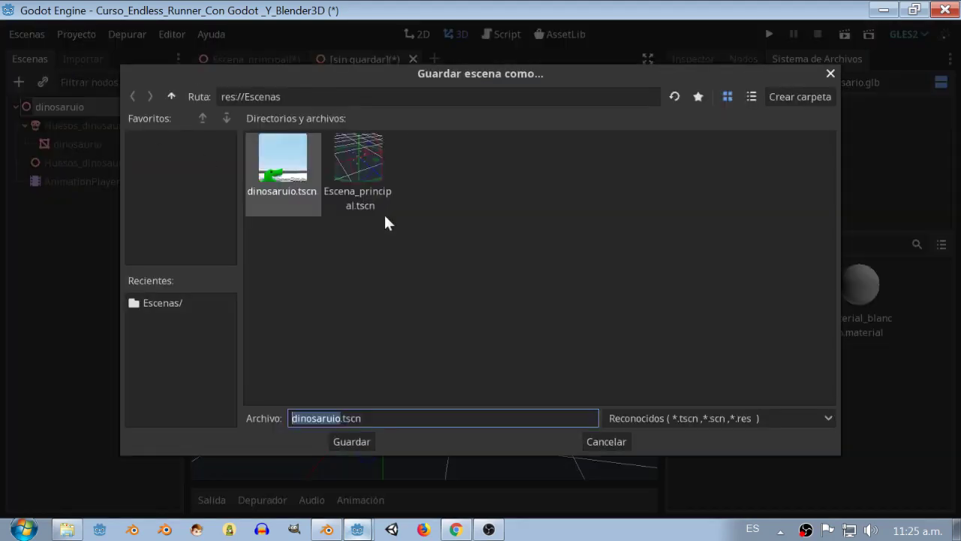
left_click(297, 160)
left_click(357, 441)
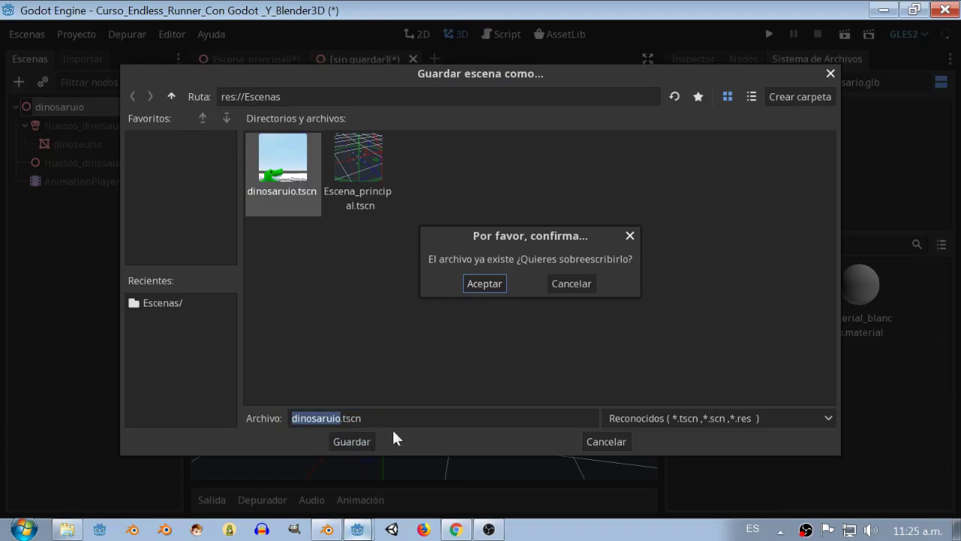
left_click(480, 286)
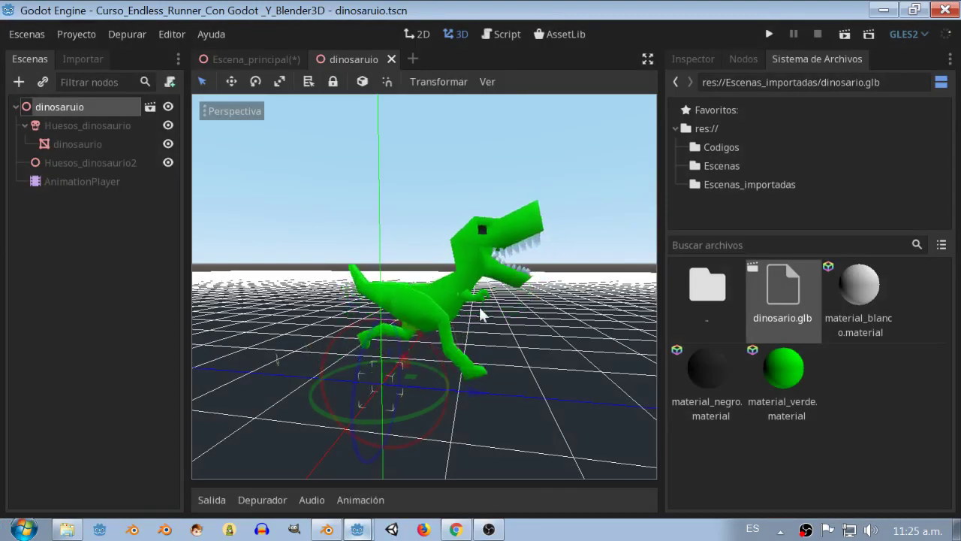
Orbit and zoom around the animating dinosaur to inspect the run cycle
scroll(465, 353, "up", 3)
scroll(449, 375, "up", 4)
middle_click_drag(448, 368, 451, 361)
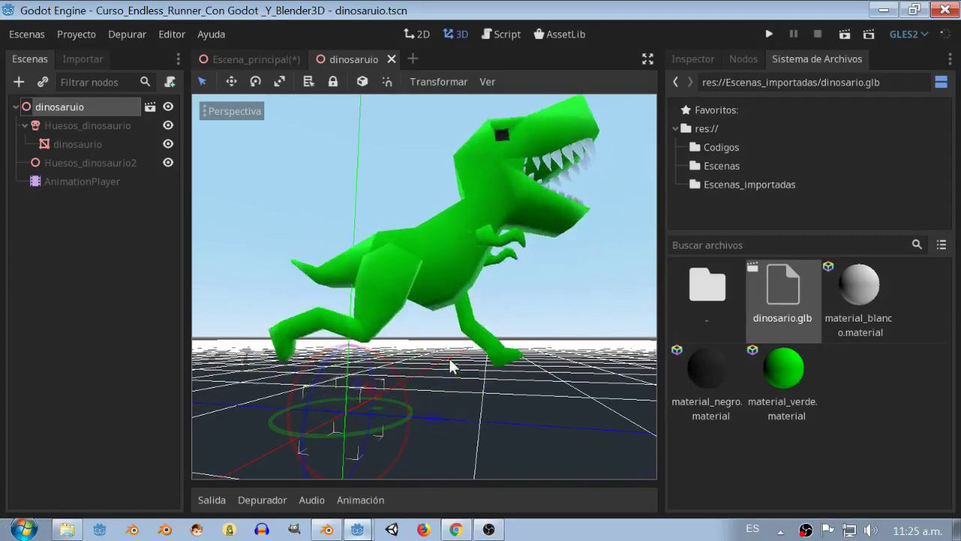
scroll(449, 409, "down", 5)
mouse_move(447, 401)
middle_mouse_down()
mouse_move(626, 397)
mouse_move(300, 369)
middle_mouse_up()
scroll(515, 275, "up", 2)
scroll(514, 278, "up", 3)
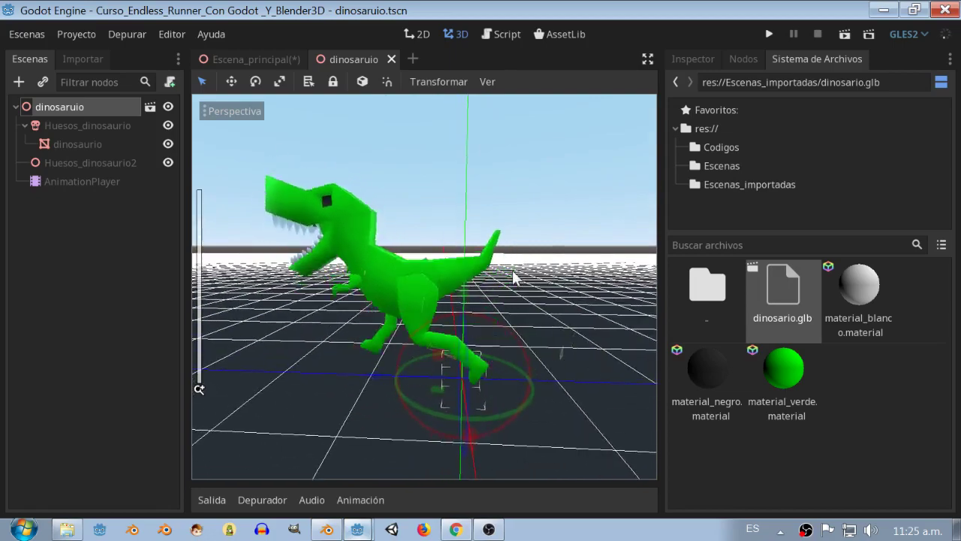
middle_click_drag(515, 276, 247, 290)
scroll(275, 289, "down", 4)
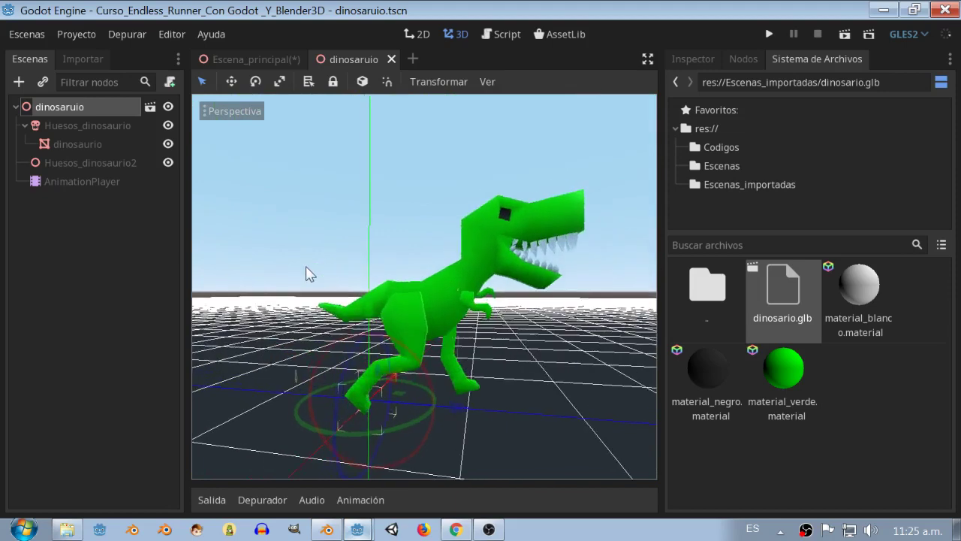
middle_click_drag(313, 274, 368, 253)
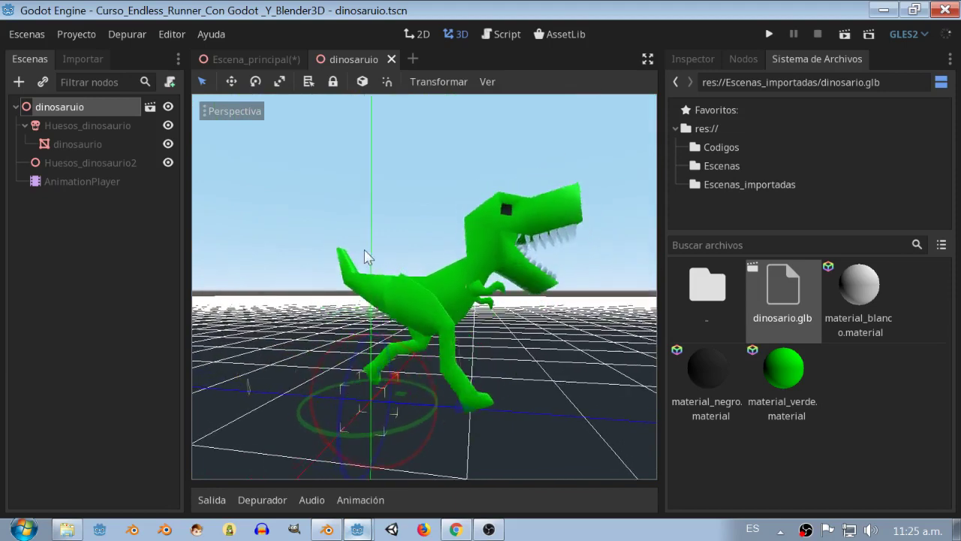
right_click(40, 105)
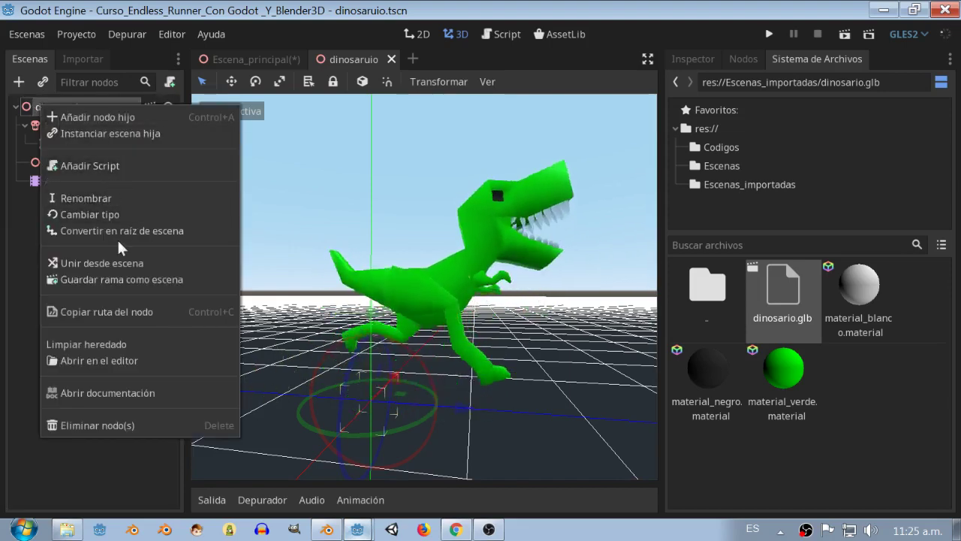
Clear all inheritance from dinosaruio with Limpiar heredado, then save the scene
left_click(123, 342)
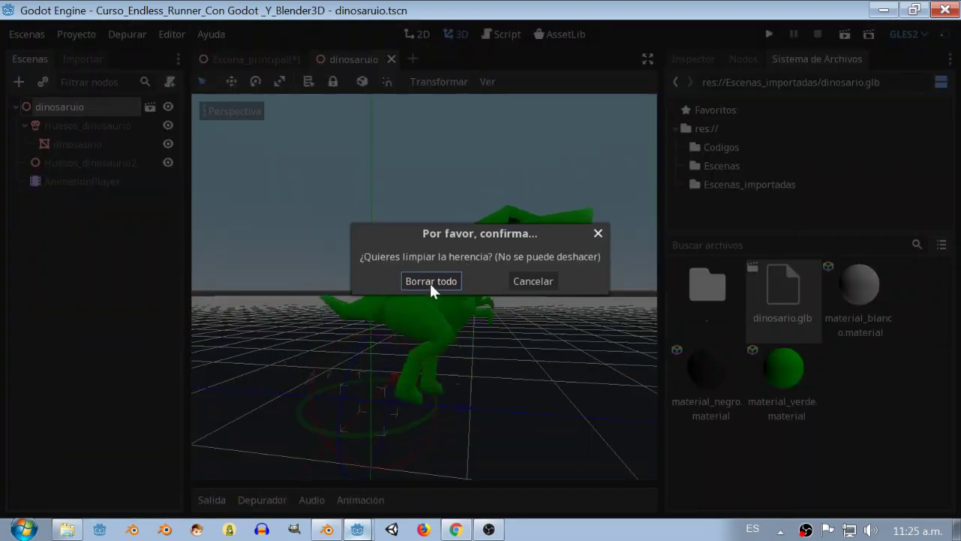
left_click(428, 280)
left_click(26, 33)
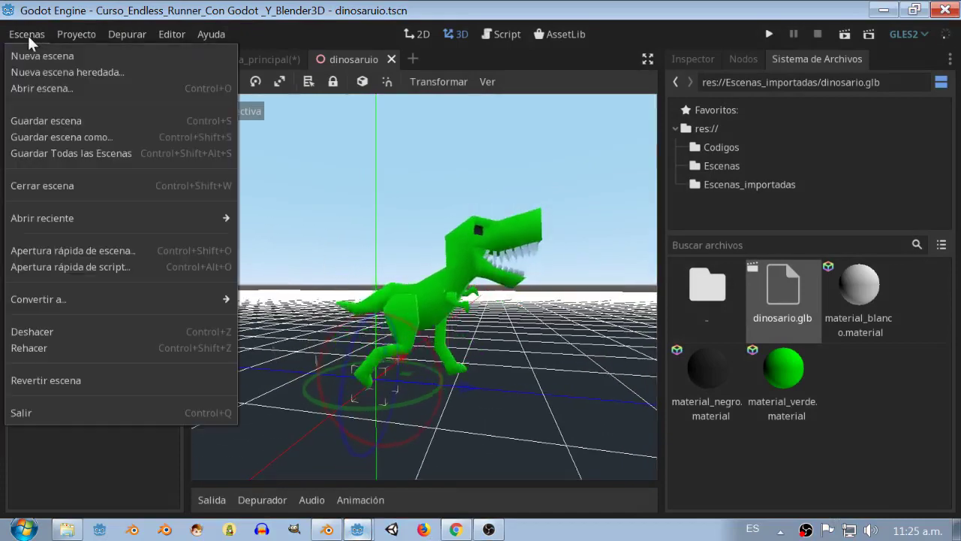
left_click(52, 124)
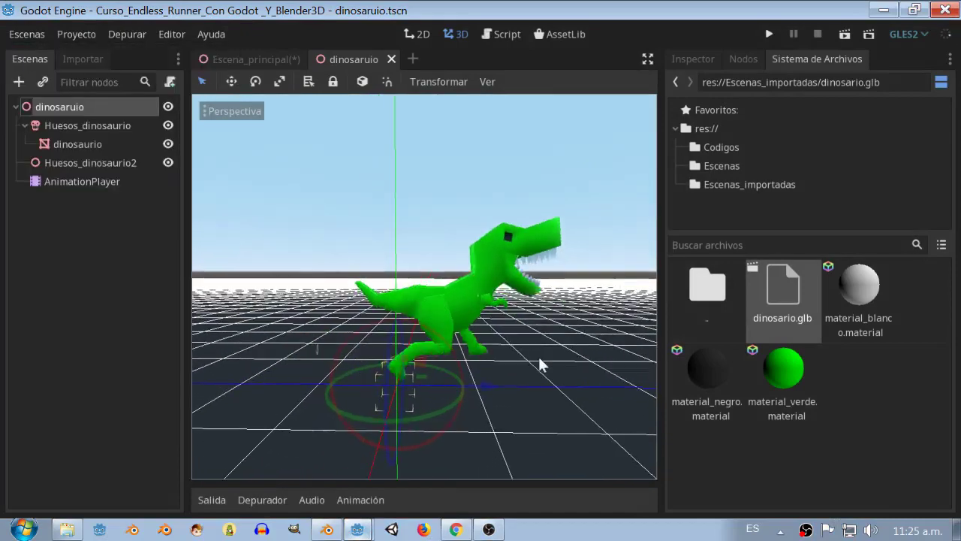
scroll(518, 340, "up", 5)
scroll(516, 336, "down", 5)
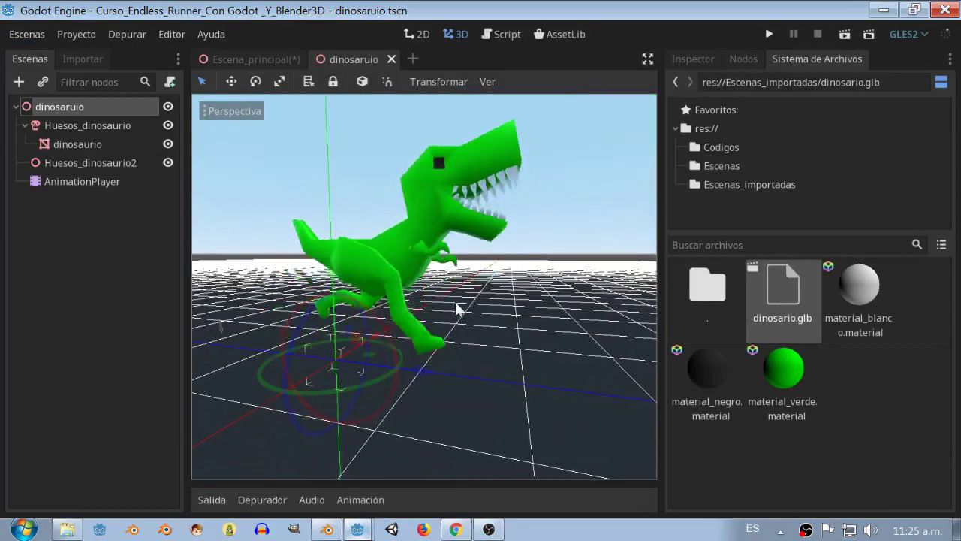
In Blender, enter the Dinosaurio_correr strip and play the run cycle in a maximized viewport
key("alt+Tab")
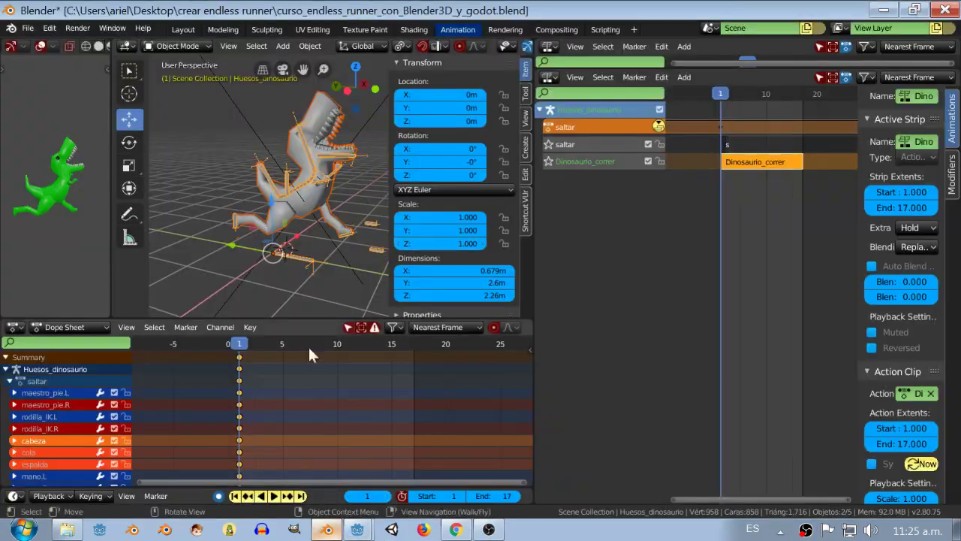
key("Tab")
key("Tab")
key("Tab")
key("space")
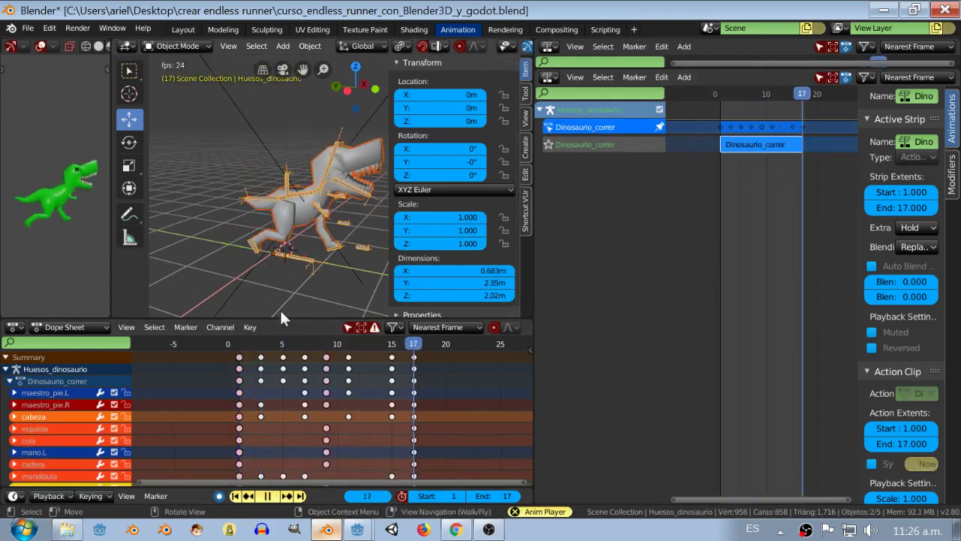
middle_click_drag(276, 147, 319, 217)
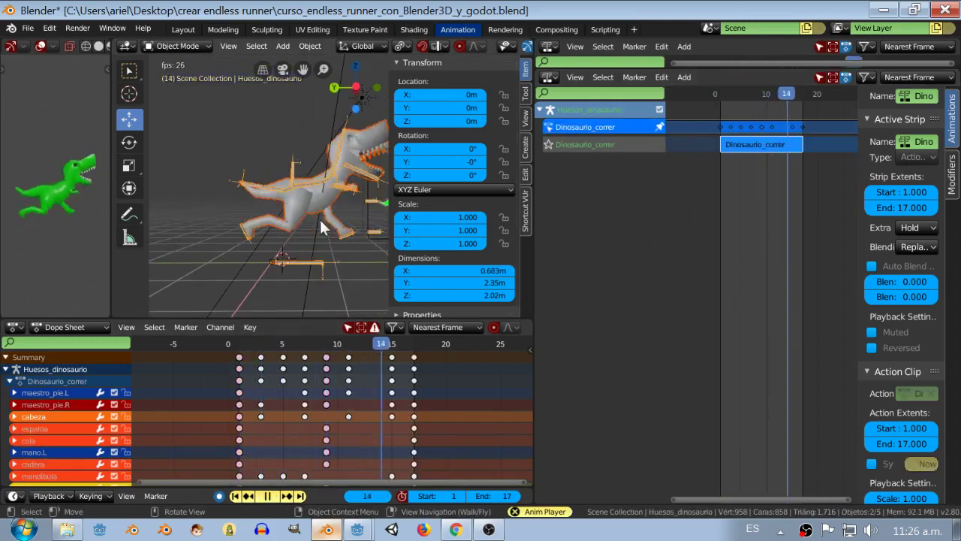
scroll(320, 220, "up", 5)
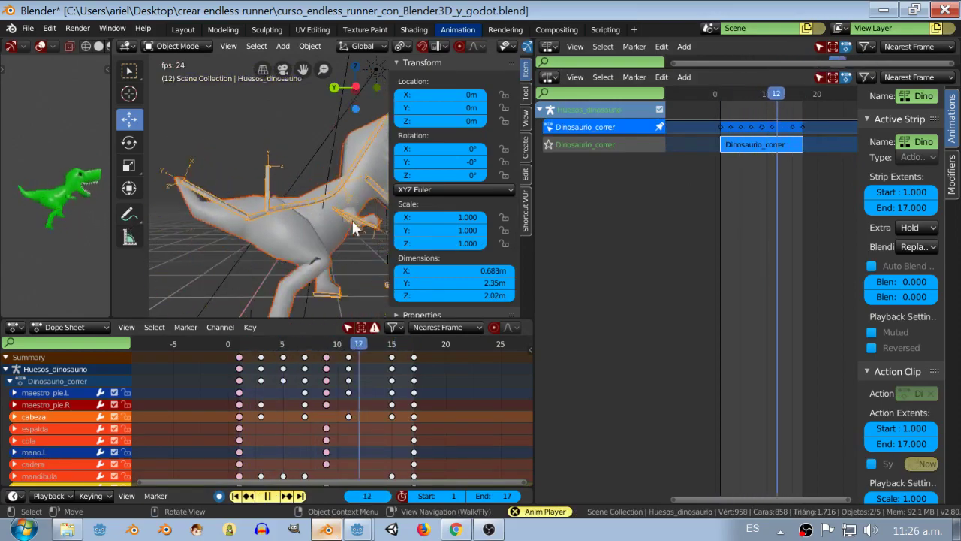
key("ctrl+space")
scroll(506, 303, "down", 4)
scroll(506, 302, "up", 3)
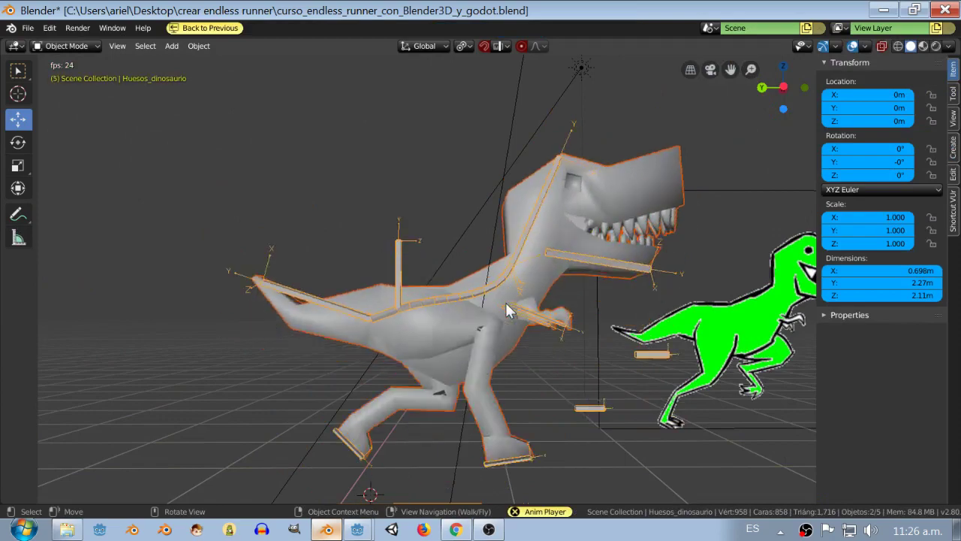
scroll(505, 303, "down", 1)
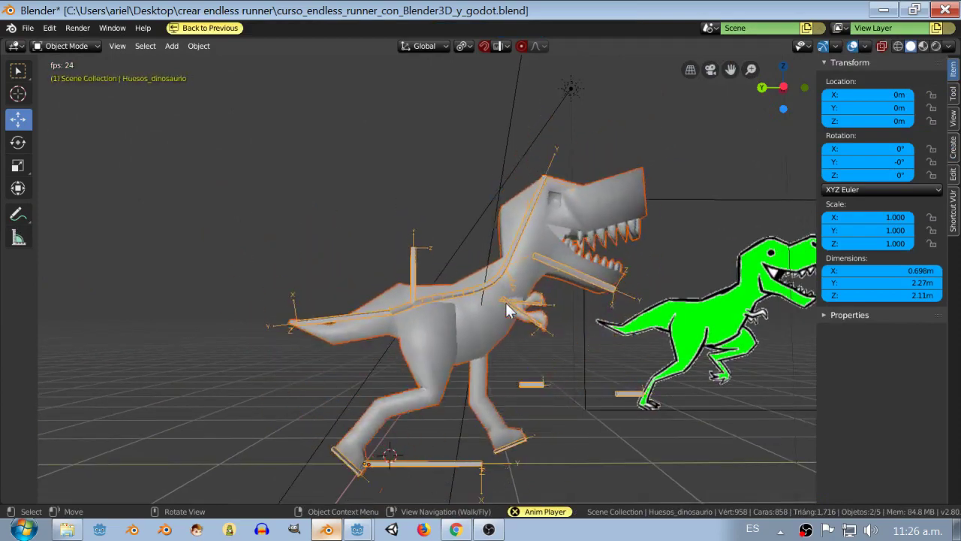
key("ctrl+space")
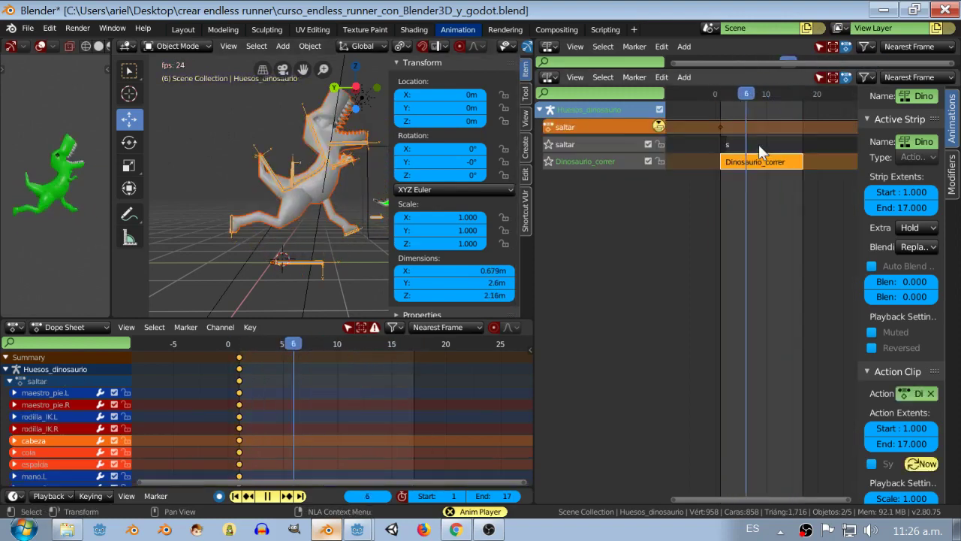
scroll(881, 358, "down", 2)
Mute the saltar track, enter the Dinosaurio_correr strip, and select its frame-17 keys
left_click(887, 371)
type("8")
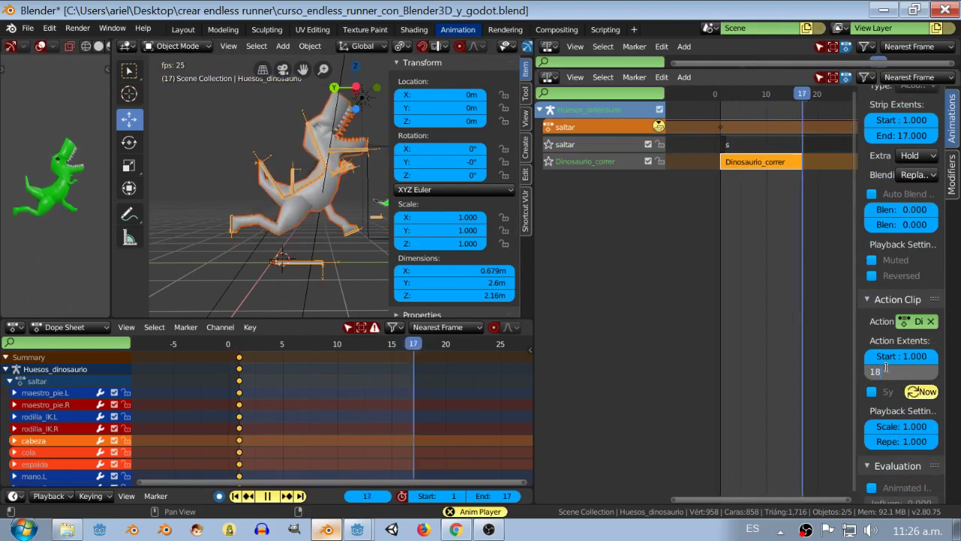
left_click(649, 145)
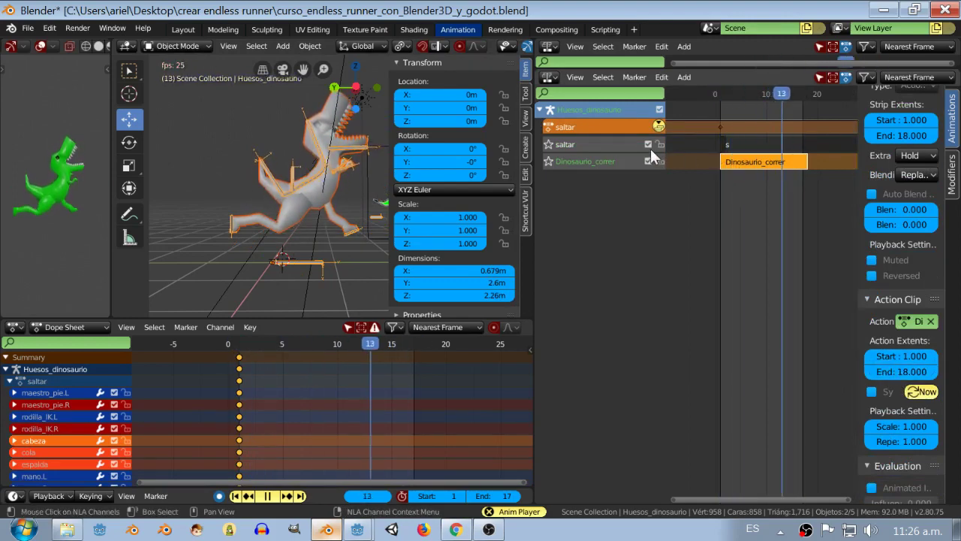
key("Tab")
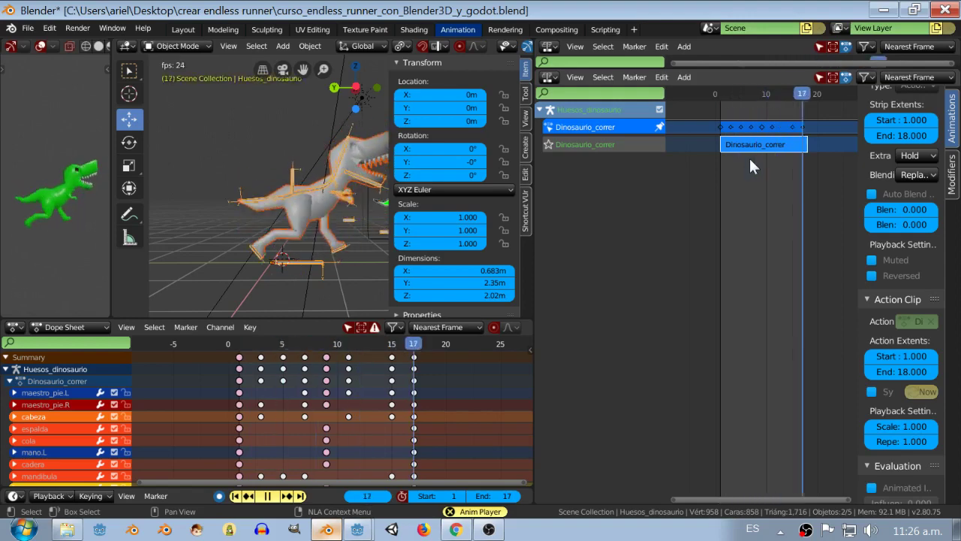
left_click(411, 357)
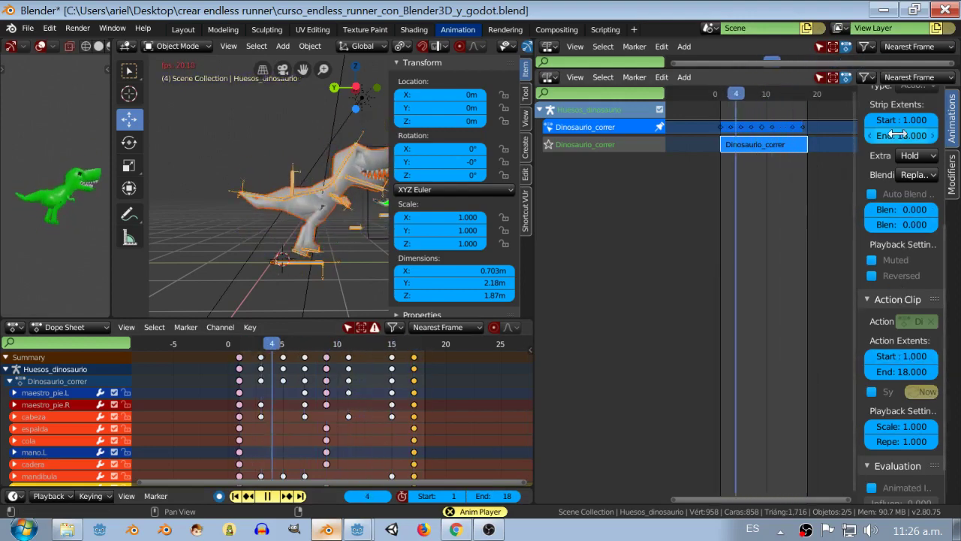
type("17")
key("Return")
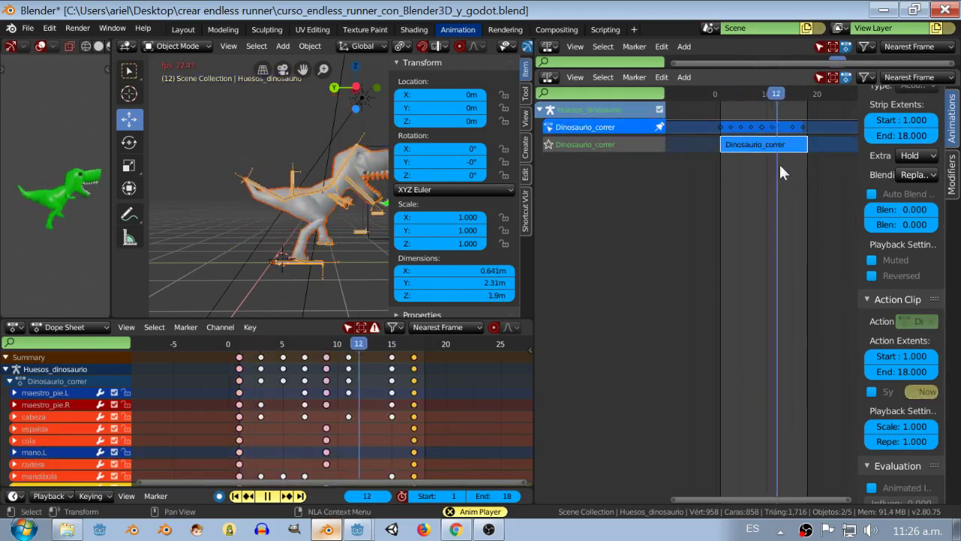
Set the action end frame to 17 and the strip's end frame to 18
scroll(918, 213, "up", 2)
scroll(919, 213, "up", 1)
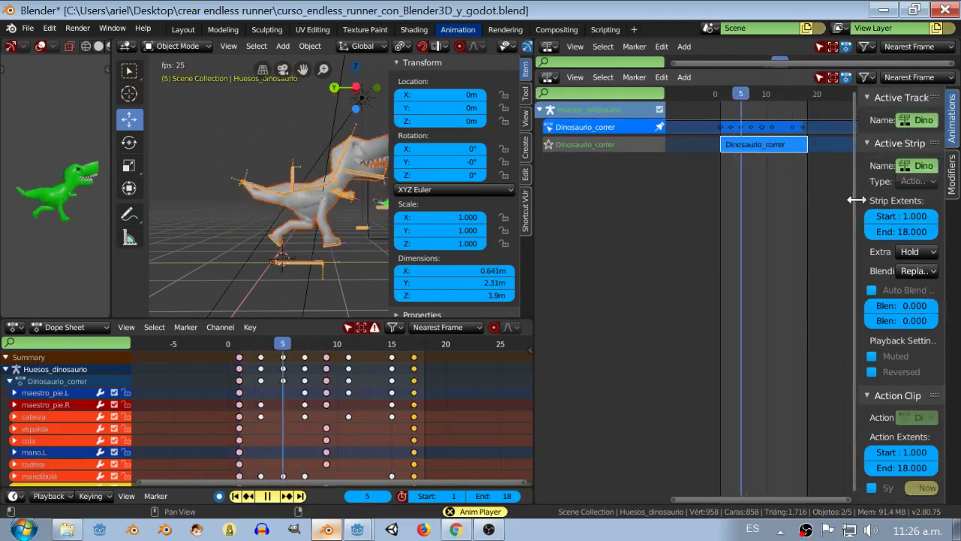
left_click_drag(855, 200, 791, 199)
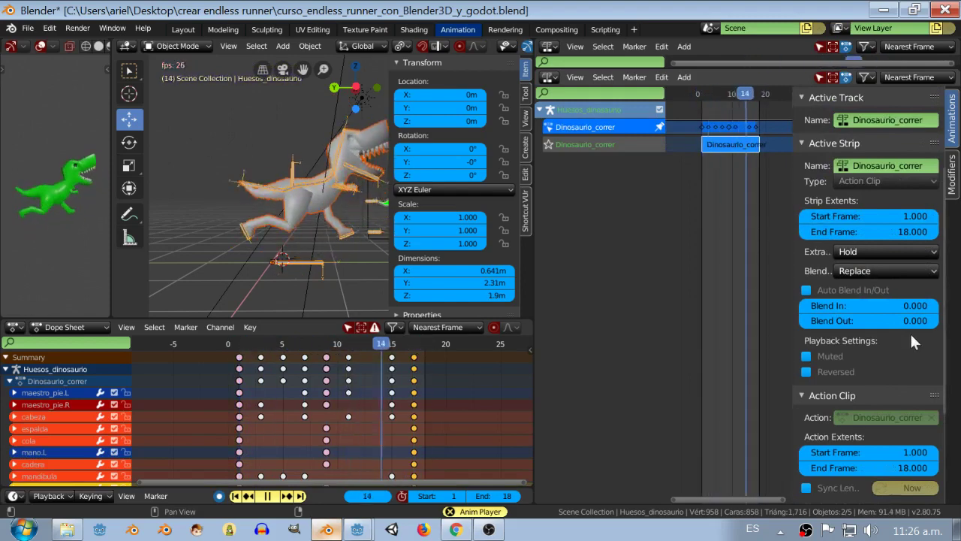
scroll(909, 334, "down", 1)
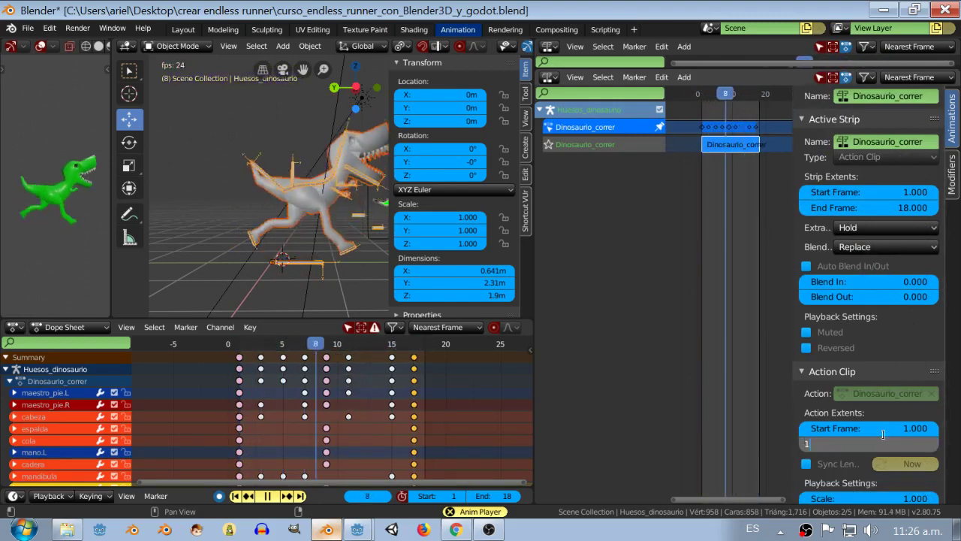
type("7")
key("Return")
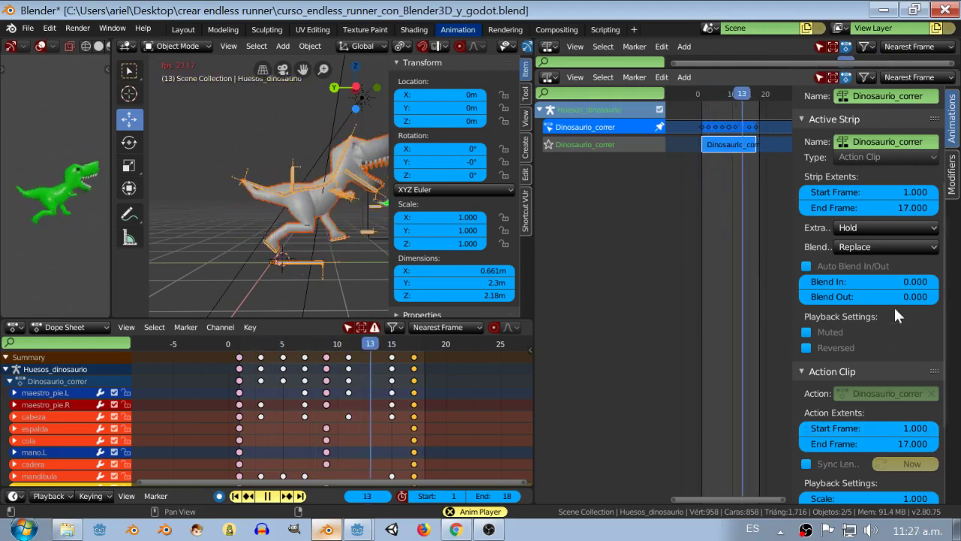
left_click_drag(887, 207, 897, 207)
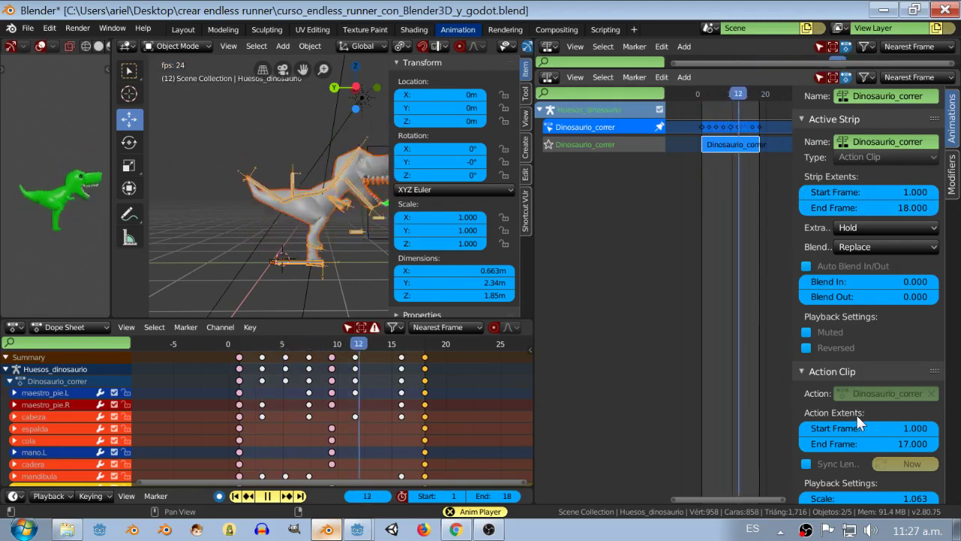
Stop playback and exit tweak mode on the Dinosaurio_correr strip
key("ctrl+Tab")
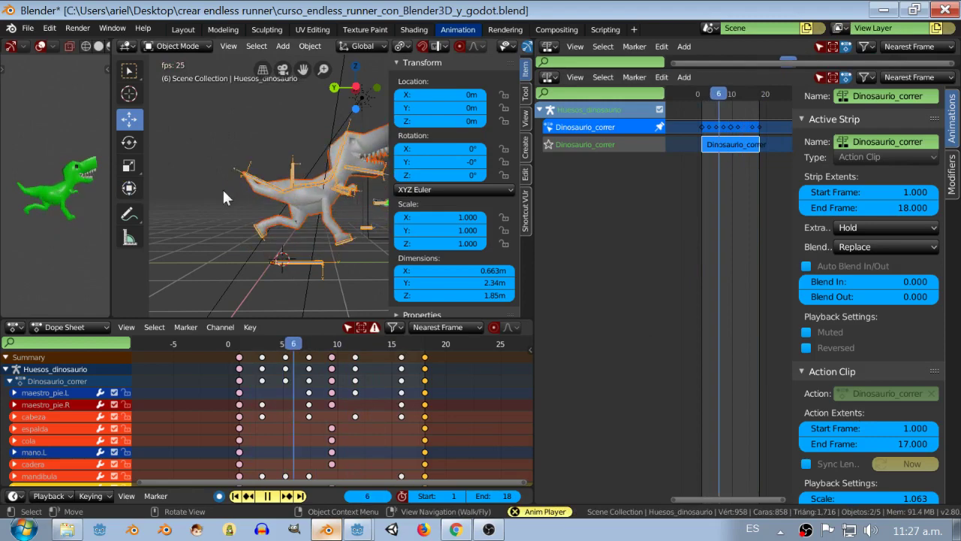
key("space")
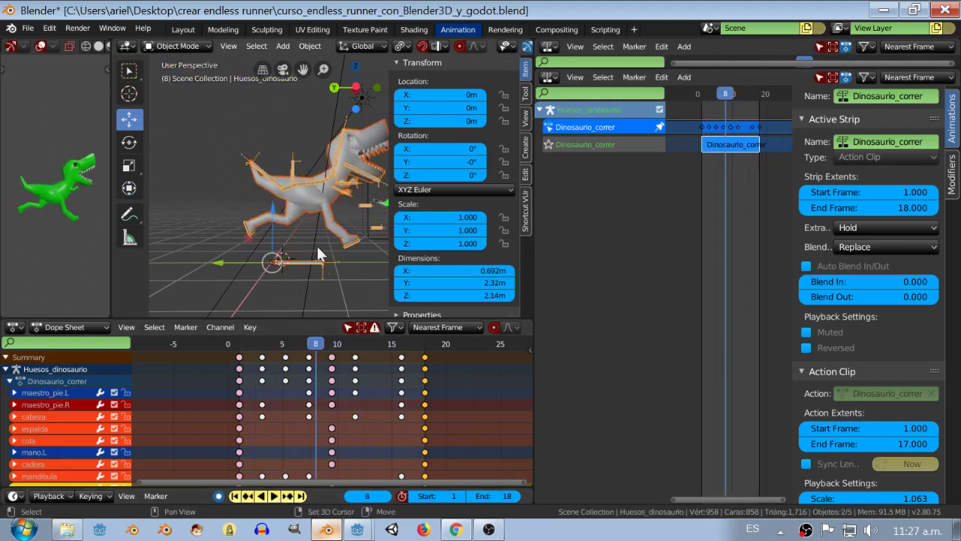
middle_click_drag(318, 254, 271, 229)
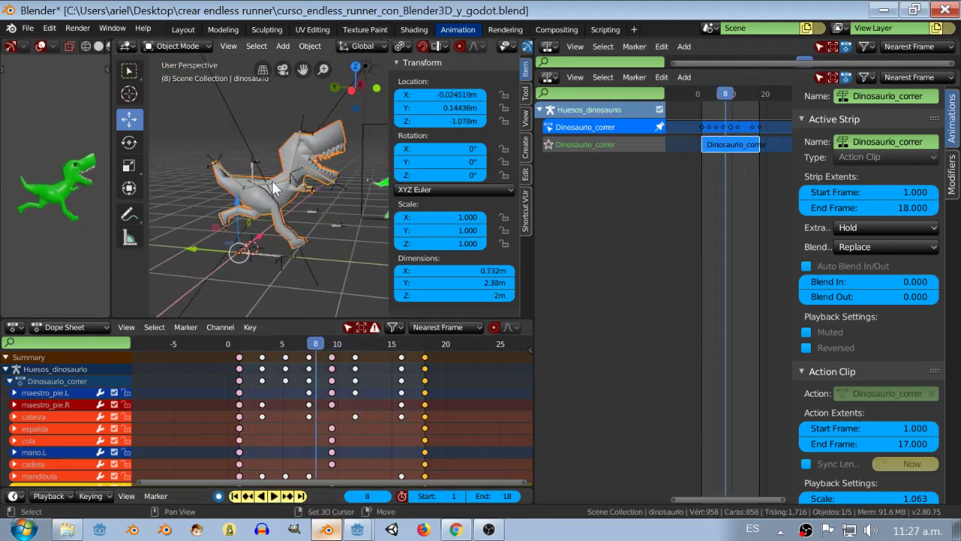
key("Tab")
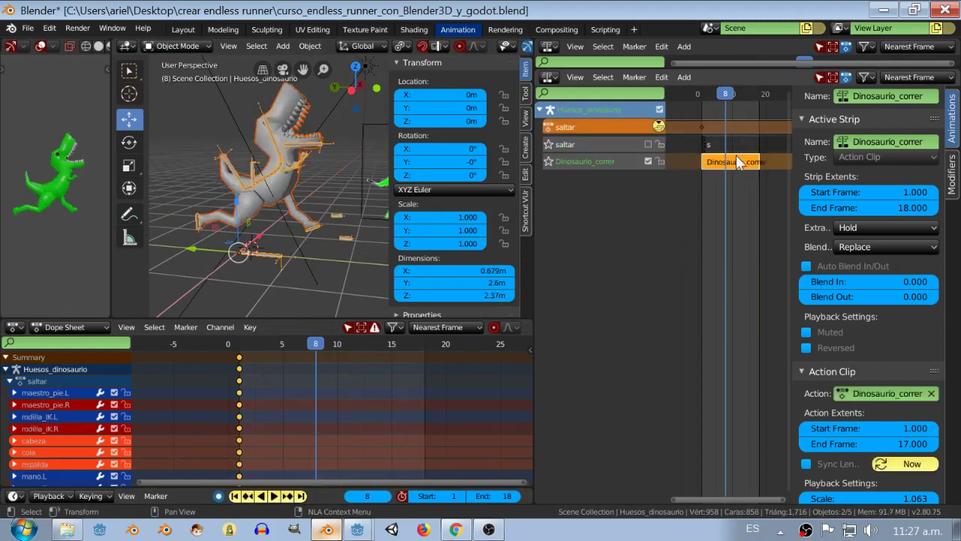
With the saltar track selected, export the scene as glTF 2.0 over Escenas_importadas/dinosario.glb
left_click(651, 148)
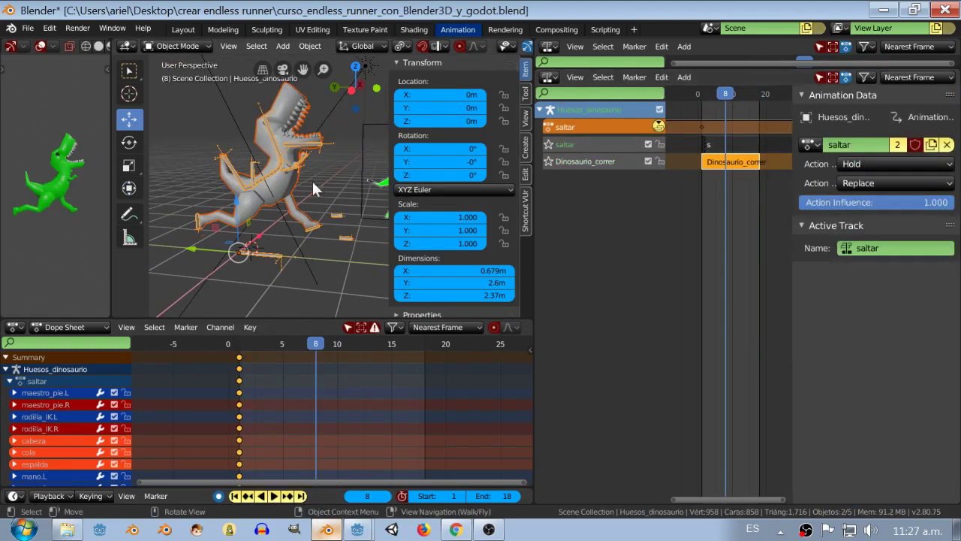
left_click(29, 28)
mouse_move(135, 217)
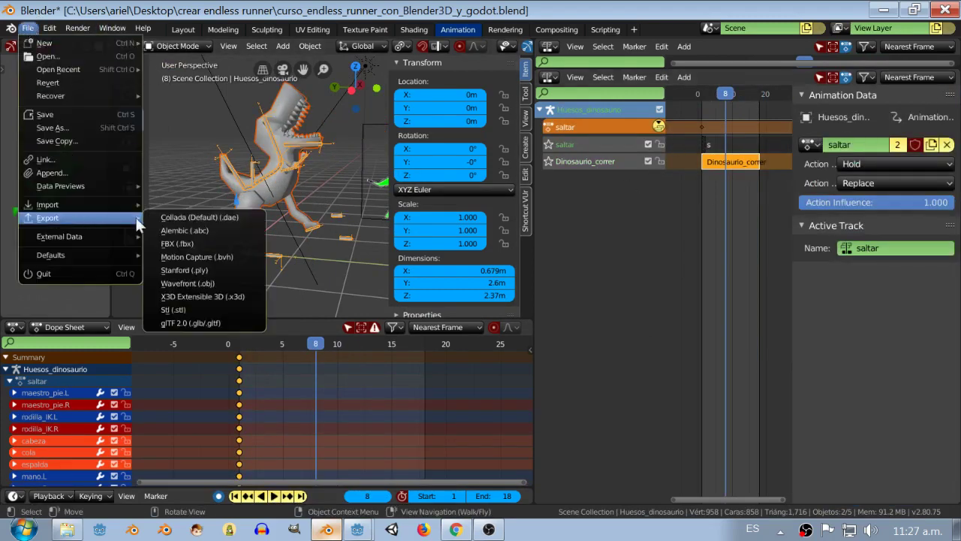
left_click(208, 322)
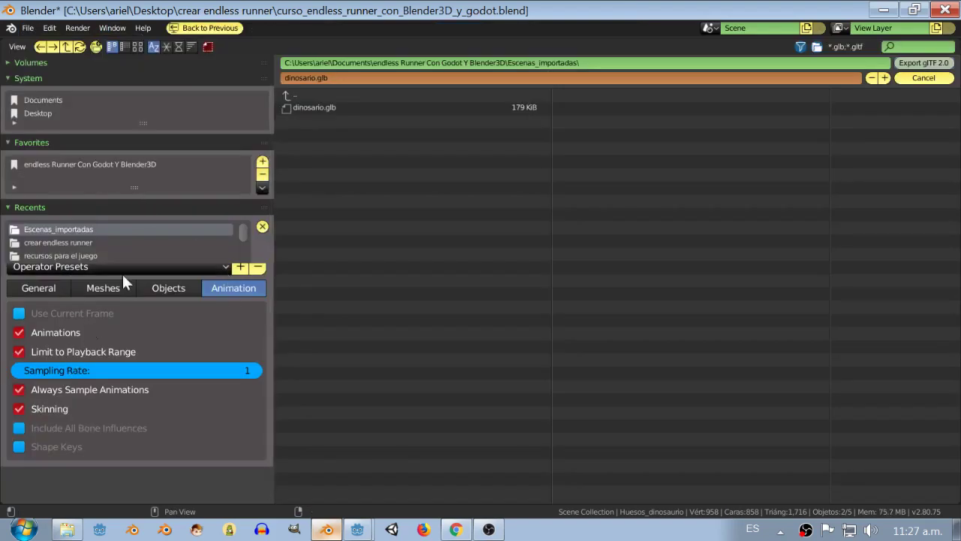
left_click(307, 109)
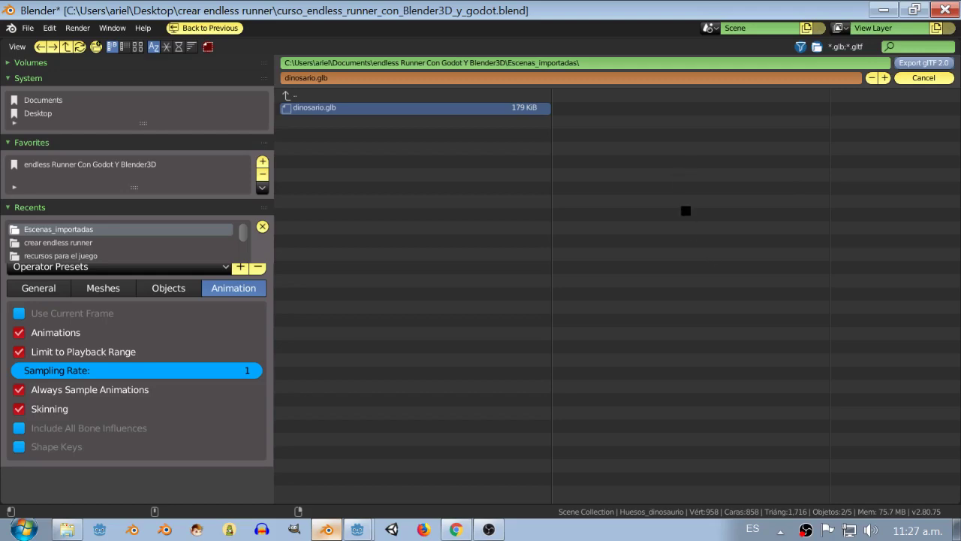
key("Return")
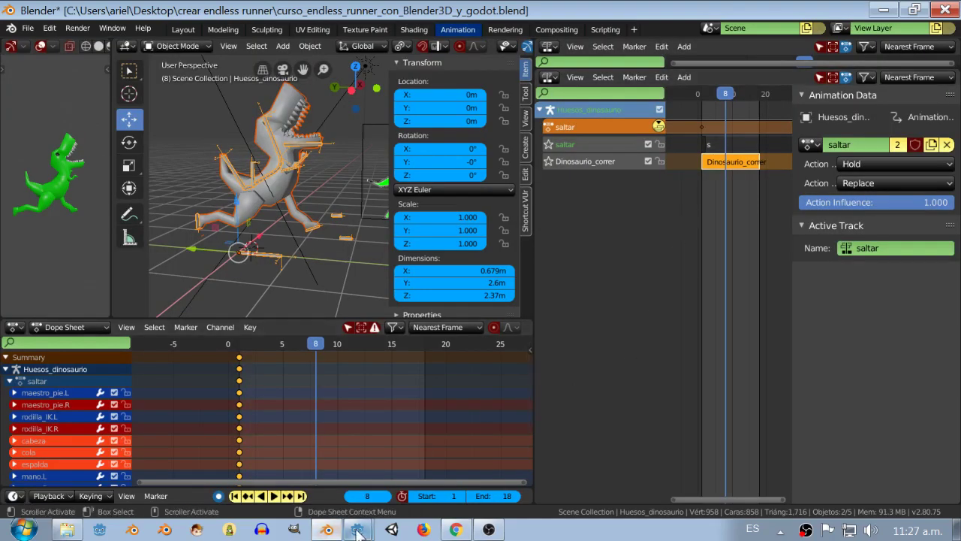
Back in Godot, close the dinosaruio scene and create a new inherited scene from dinosario.glb
left_click(358, 530)
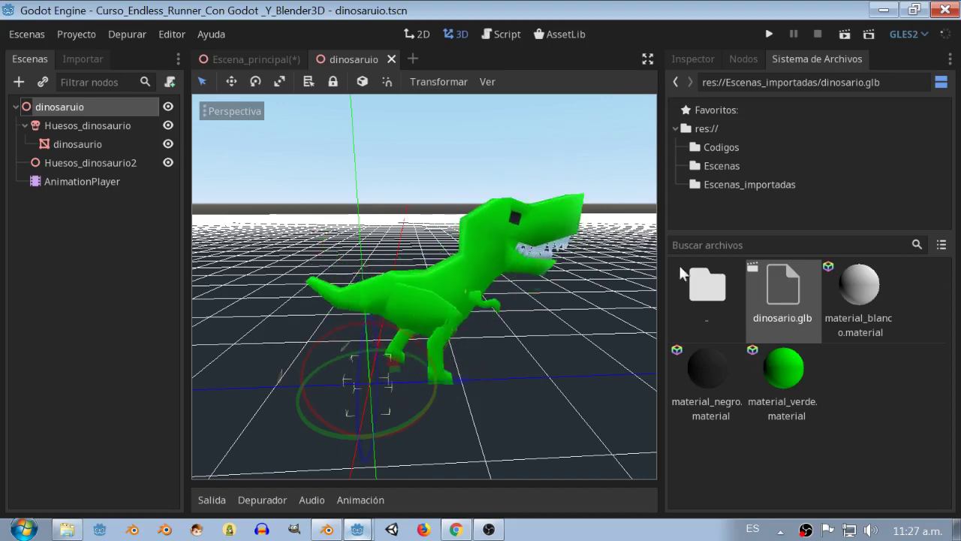
left_click(389, 60)
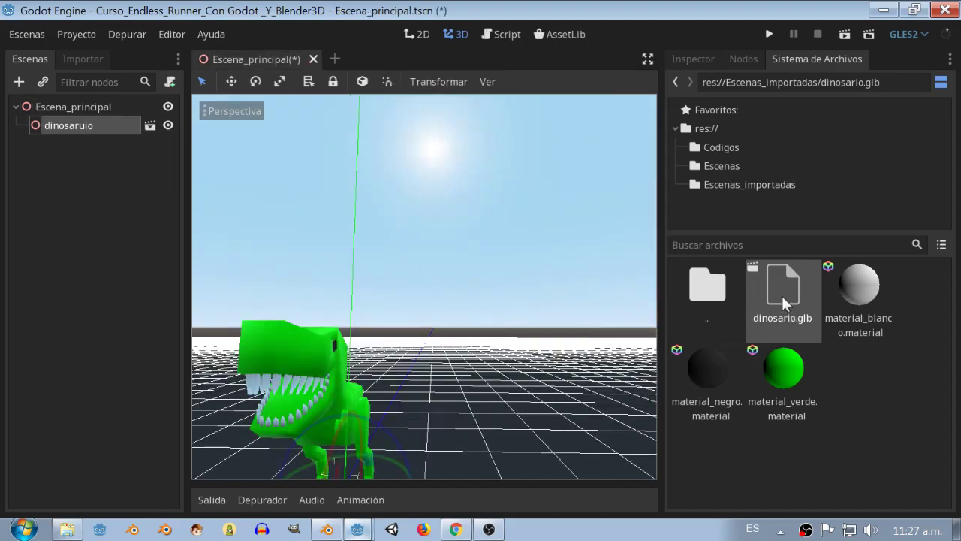
double_click(782, 298)
left_click(374, 293)
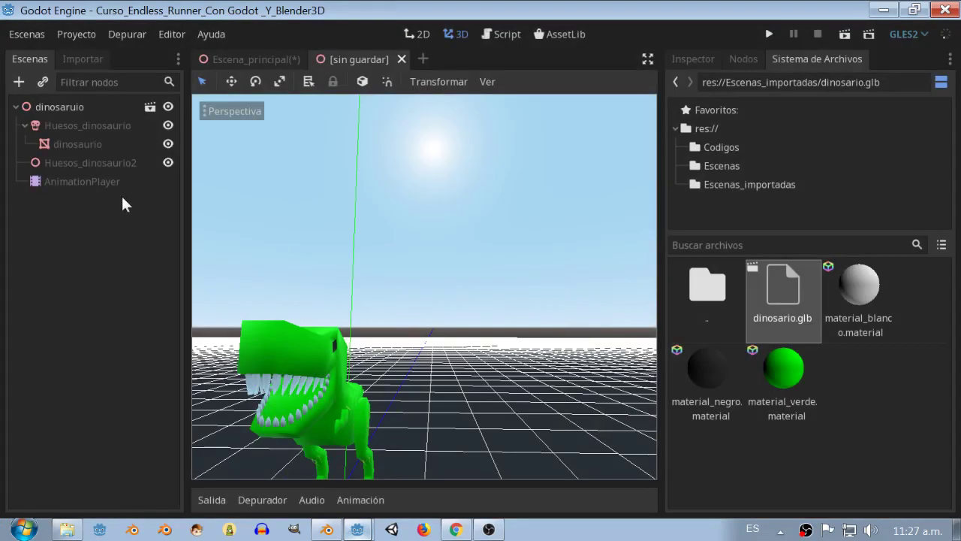
Play the 0.71-second Dinosaurio_correr run animation with looping turned on, orbiting to watch it
left_click(113, 183)
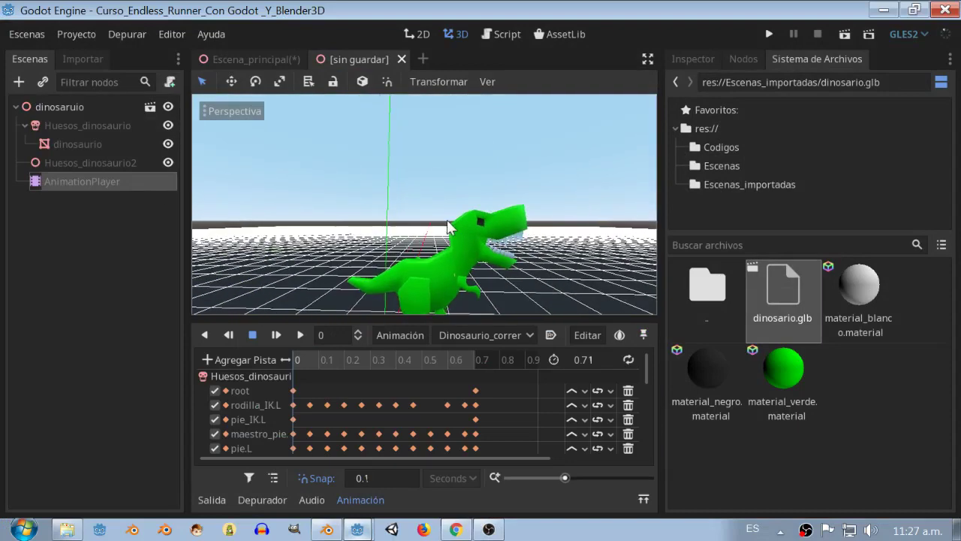
left_click(300, 335)
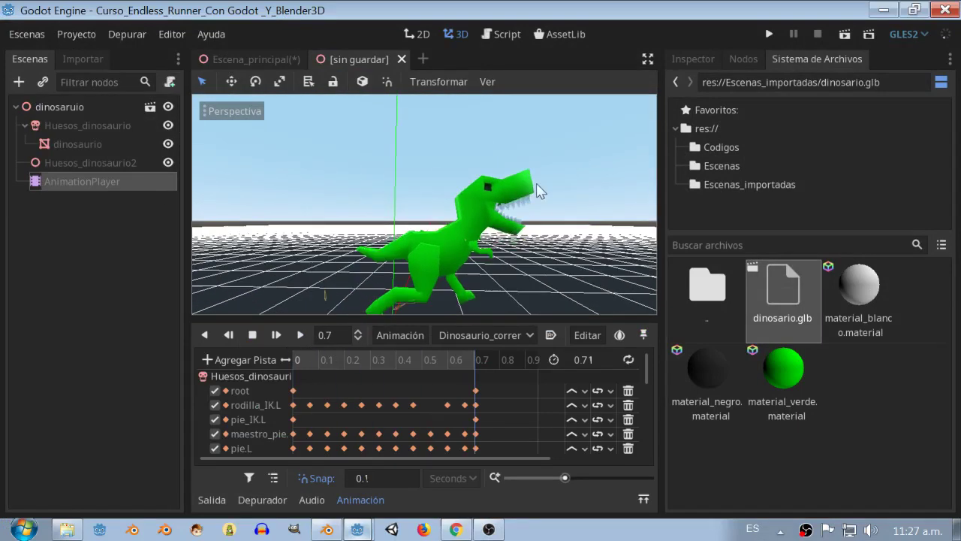
left_click(628, 359)
left_click(301, 335)
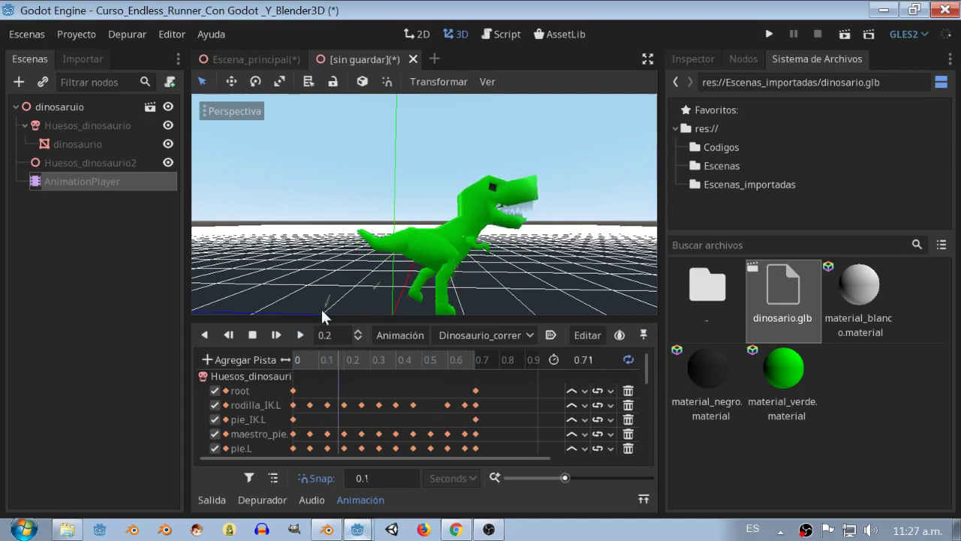
mouse_move(319, 302)
middle_mouse_down()
mouse_move(425, 193)
mouse_move(483, 252)
mouse_move(462, 250)
middle_mouse_up()
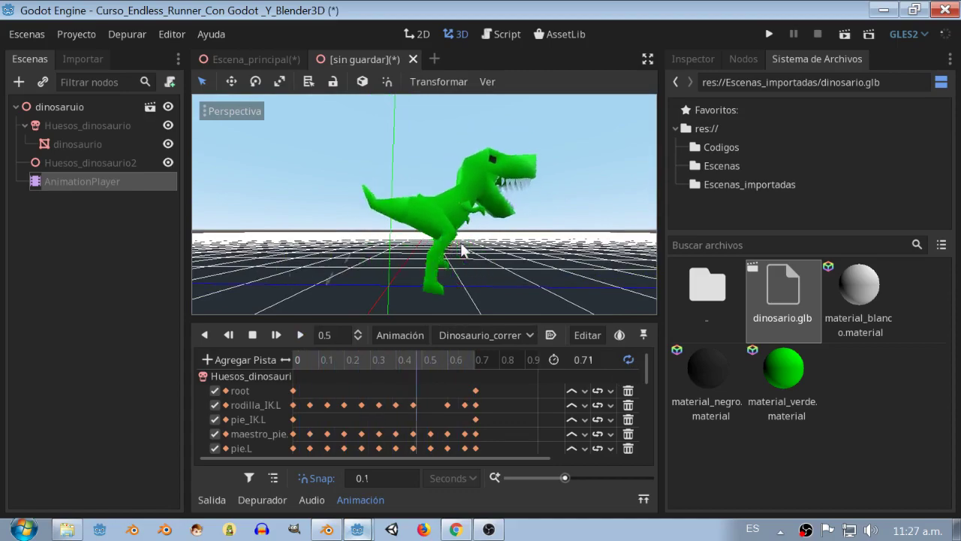
mouse_move(462, 250)
middle_mouse_down()
mouse_move(471, 257)
mouse_move(442, 263)
middle_mouse_up()
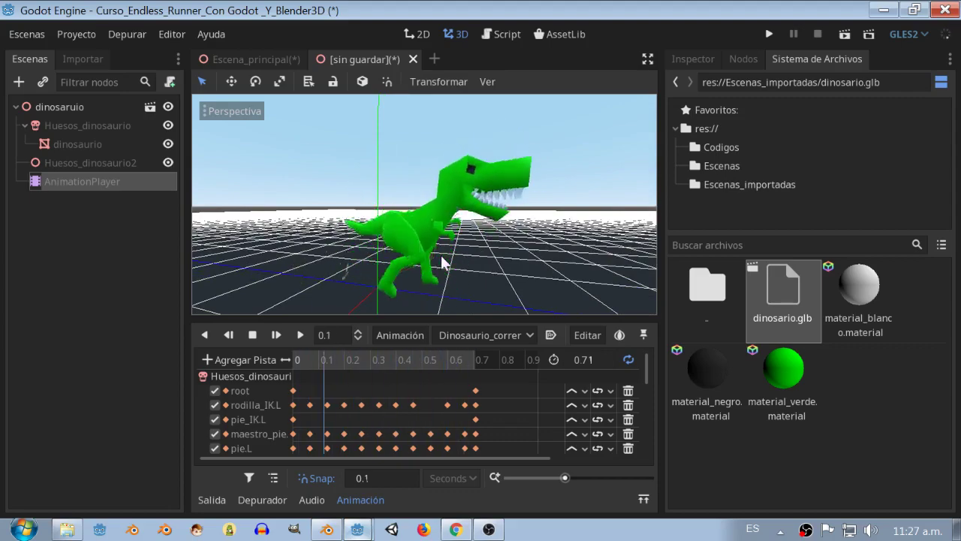
mouse_move(442, 263)
middle_mouse_down()
mouse_move(556, 266)
mouse_move(432, 261)
middle_mouse_up()
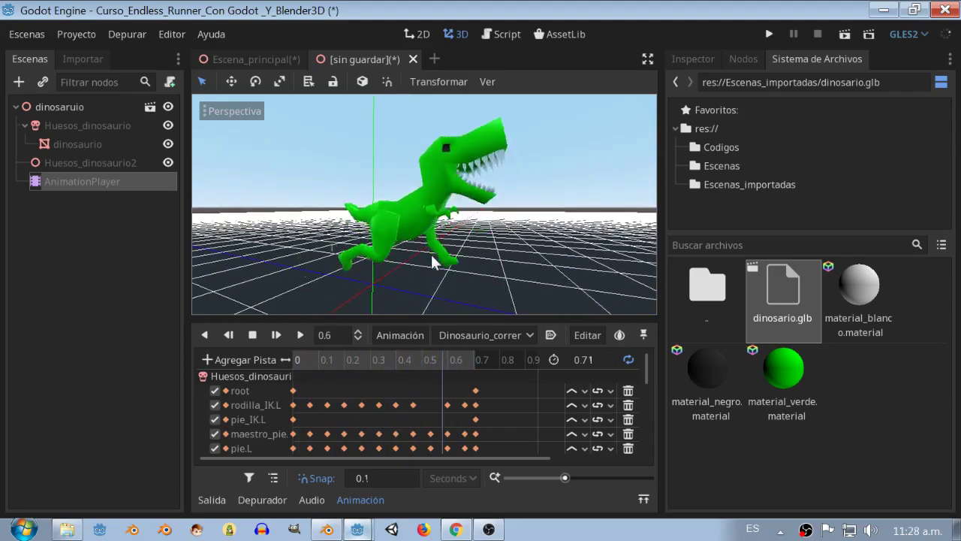
middle_click_drag(432, 261, 458, 263)
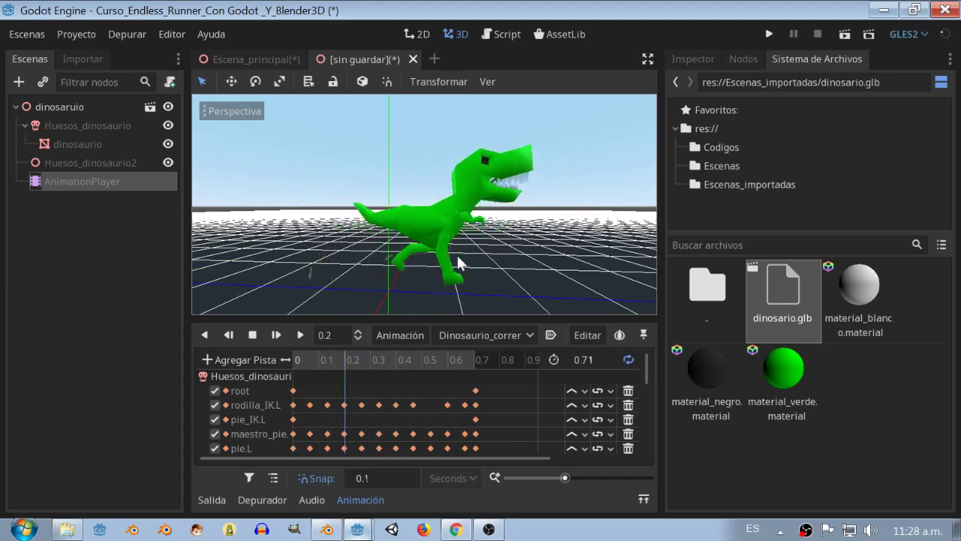
scroll(460, 263, "down", 3)
middle_click_drag(461, 263, 484, 268)
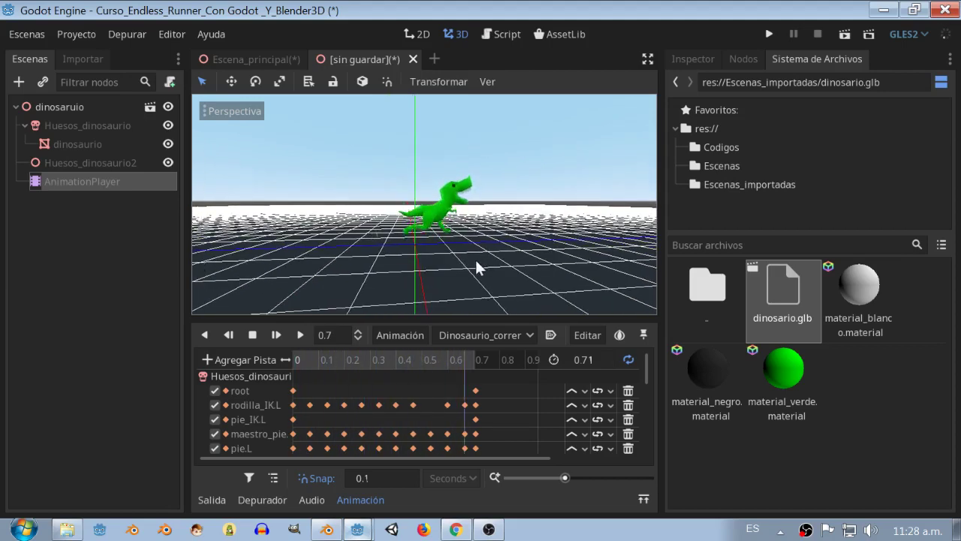
scroll(459, 244, "up", 2)
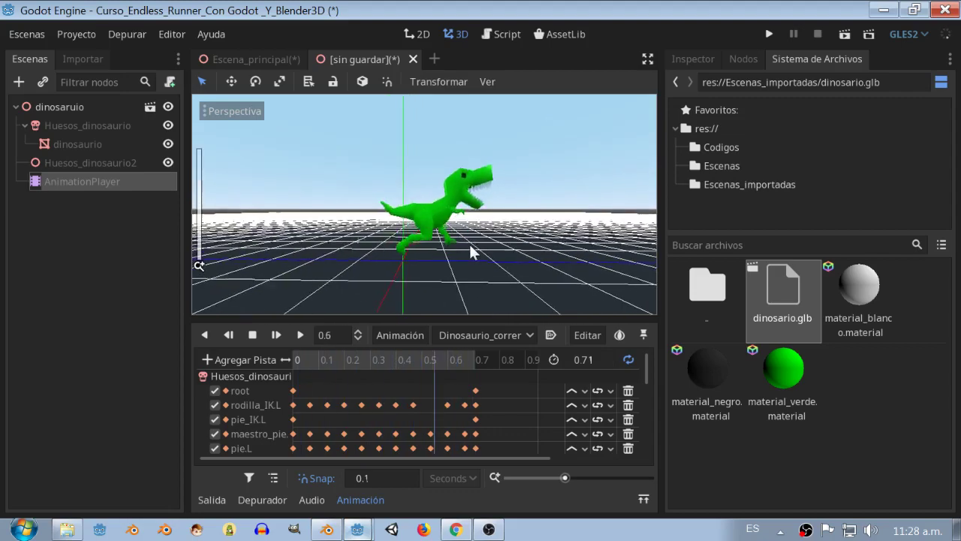
middle_click_drag(471, 245, 479, 272)
left_click(24, 35)
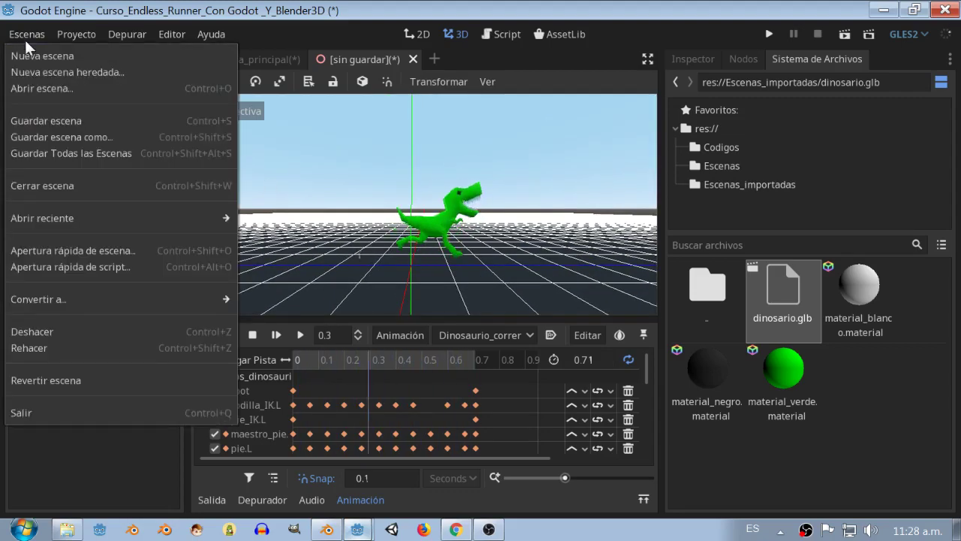
Save the scene as dinosaruio.tscn, replacing the existing file
left_click(83, 137)
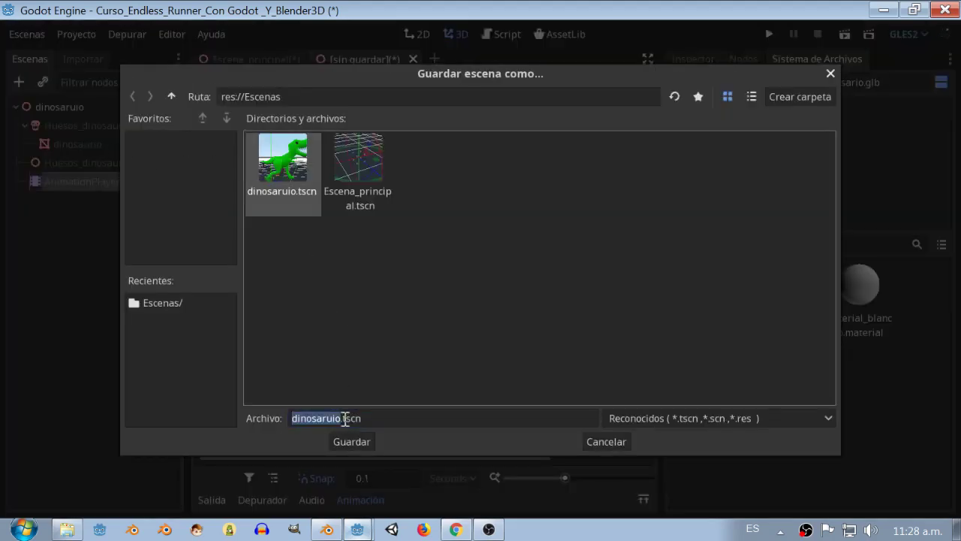
left_click(347, 443)
left_click(483, 283)
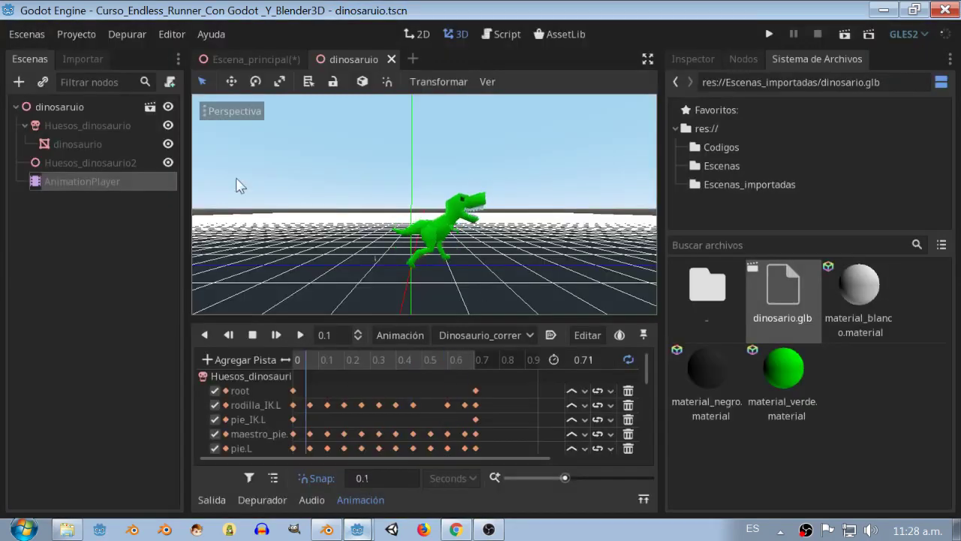
Clear the root node's inheritance from dinosario.glb so all nodes become editable
right_click(47, 107)
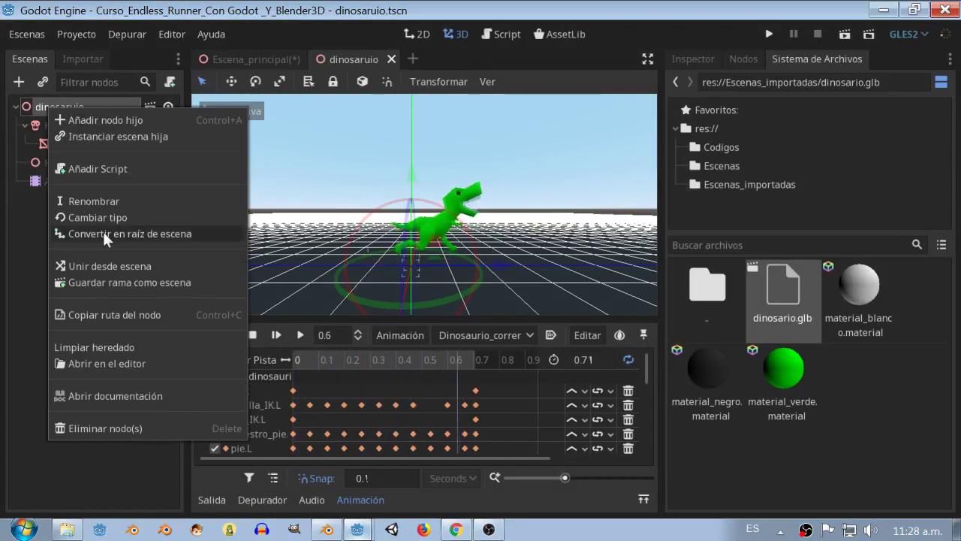
left_click(120, 346)
left_click(443, 283)
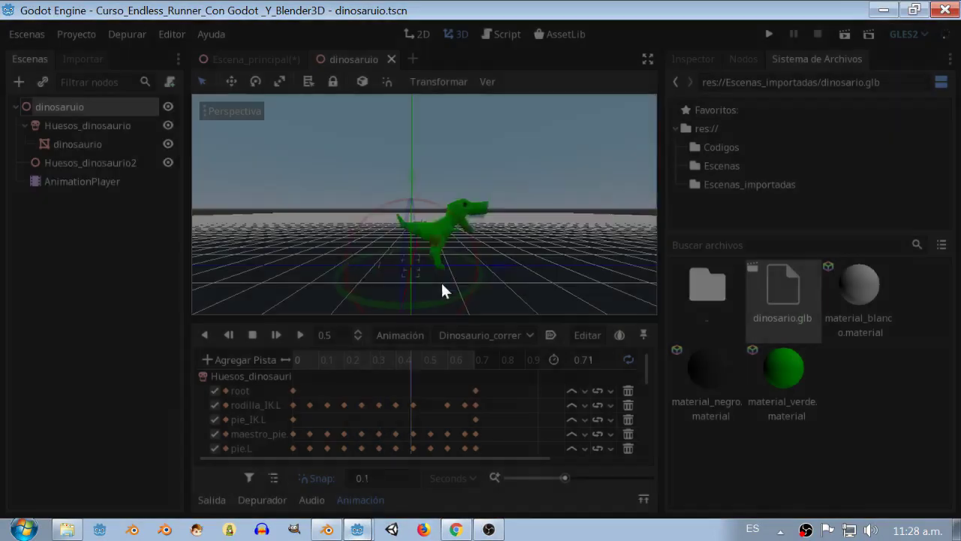
scroll(463, 245, "up", 3)
scroll(466, 250, "down", 3)
scroll(470, 256, "up", 5)
scroll(470, 256, "down", 4)
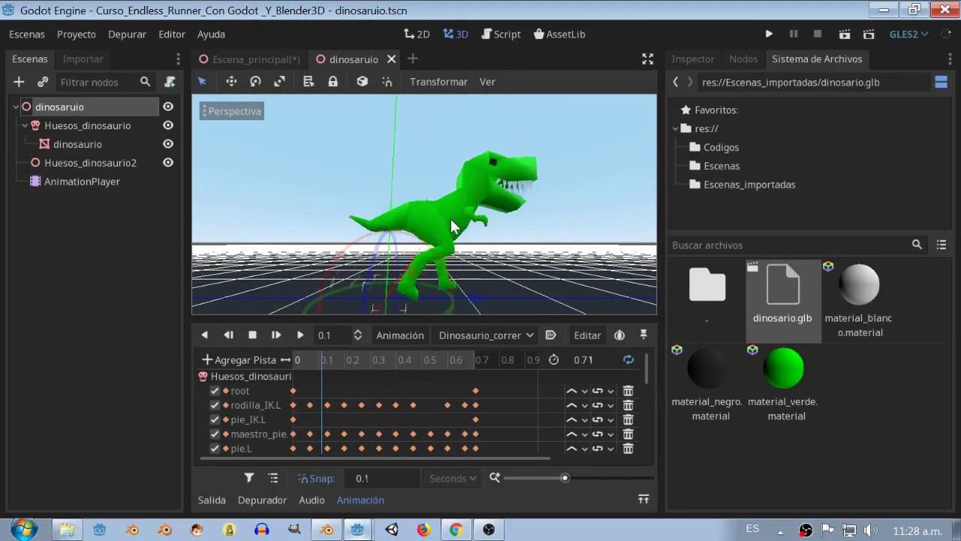
scroll(453, 225, "down", 3)
middle_click_drag(454, 225, 444, 260)
scroll(455, 262, "up", 3)
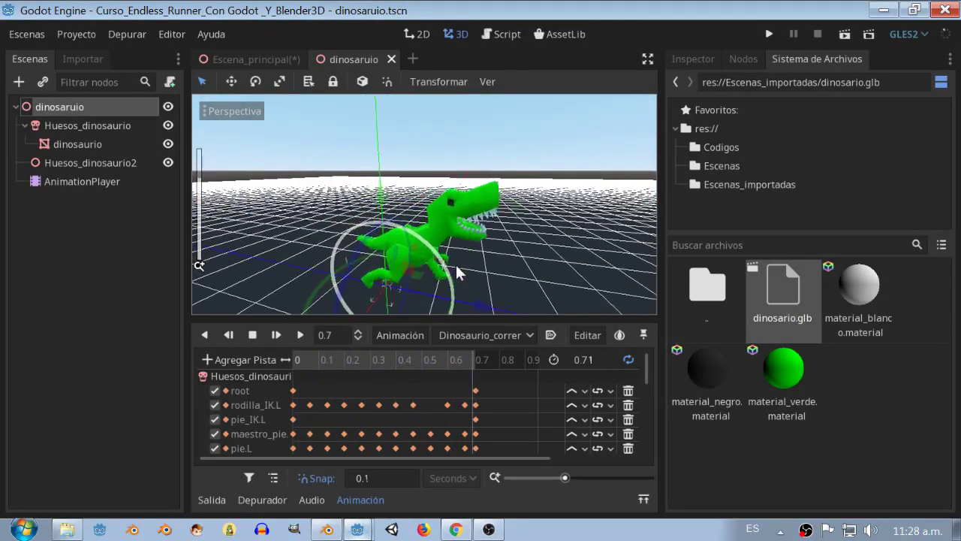
middle_click_drag(456, 265, 436, 255)
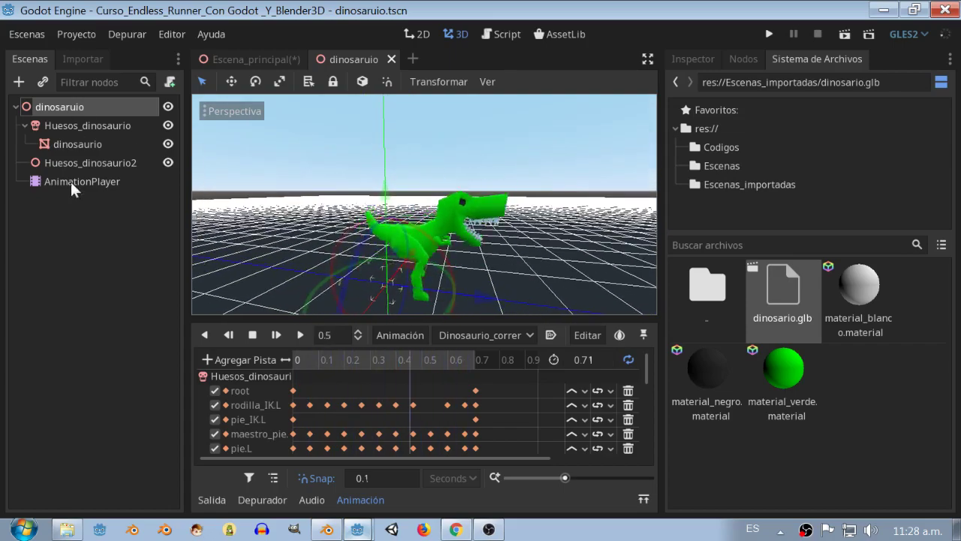
Stop the run and show the saltar jump animation on AnimationPlayer, then select the dinosaruio root
left_click(253, 335)
mouse_move(307, 311)
middle_mouse_down()
mouse_move(450, 274)
mouse_move(423, 273)
middle_mouse_up()
scroll(451, 277, "up", 2)
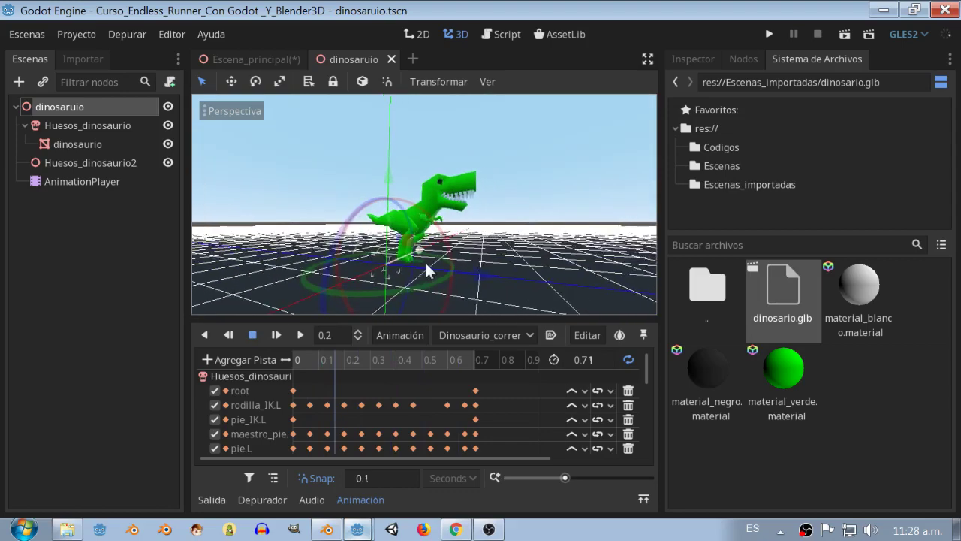
left_click(100, 184)
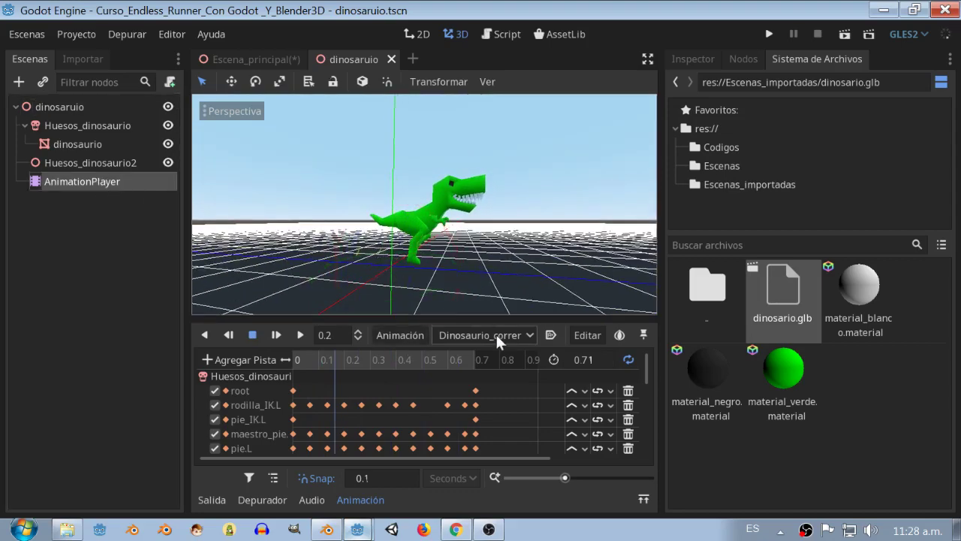
left_click(473, 373)
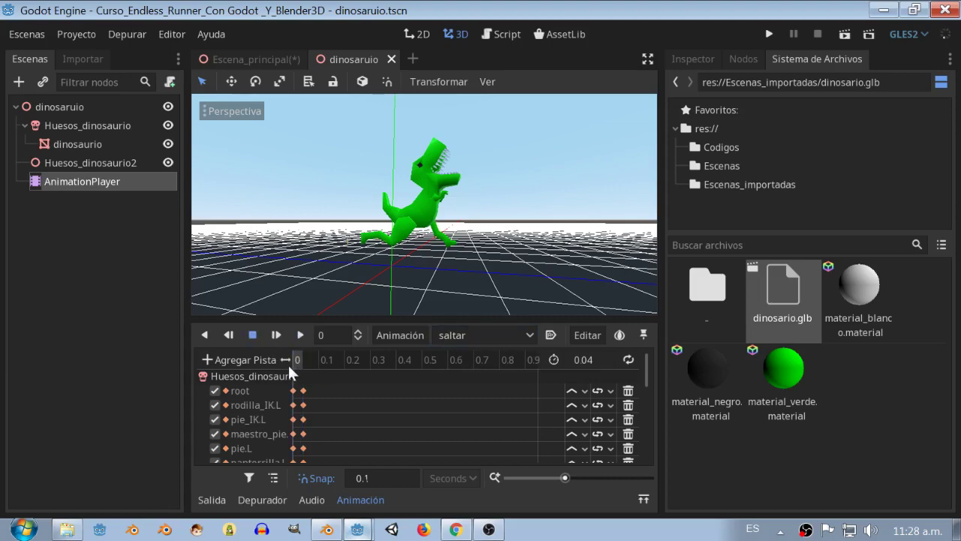
mouse_move(368, 265)
middle_mouse_down()
mouse_move(360, 275)
mouse_move(344, 271)
middle_mouse_up()
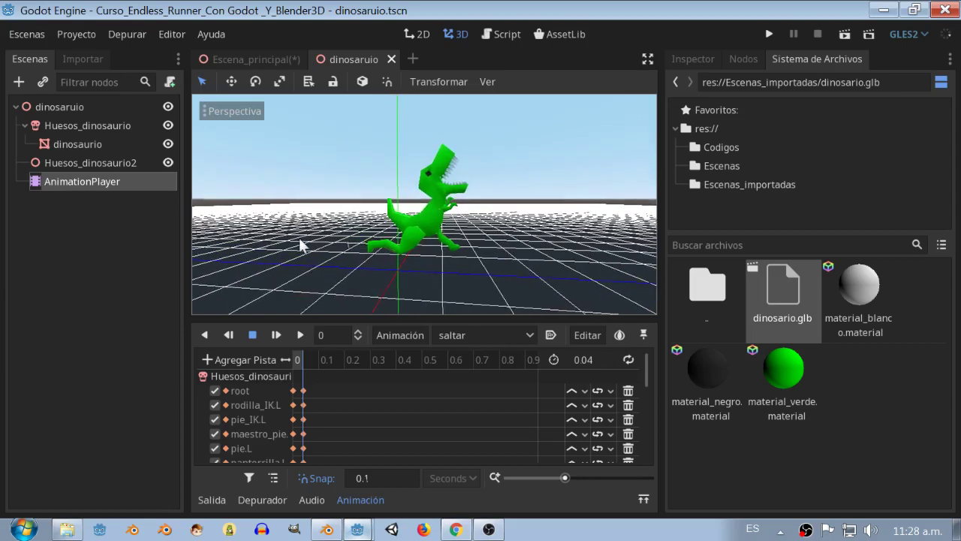
left_click(56, 109)
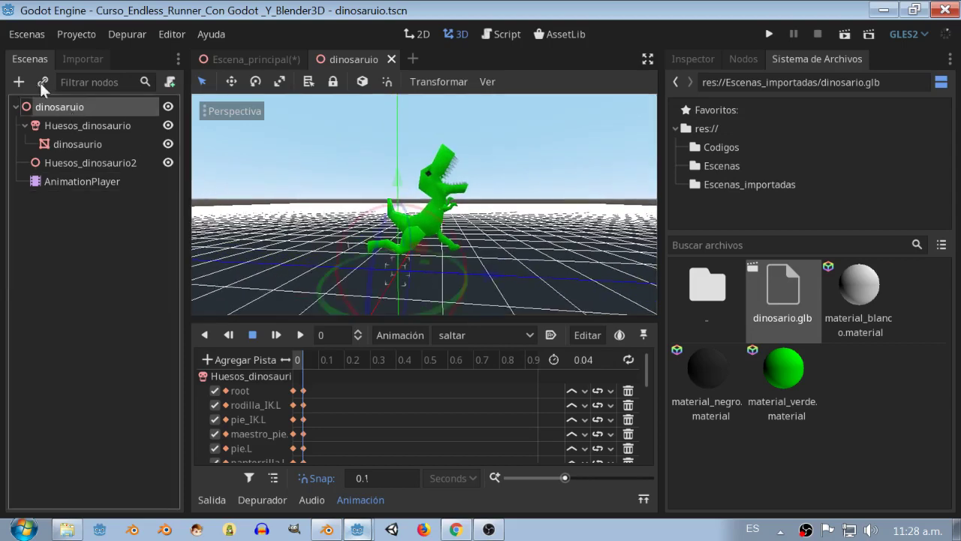
left_click(17, 82)
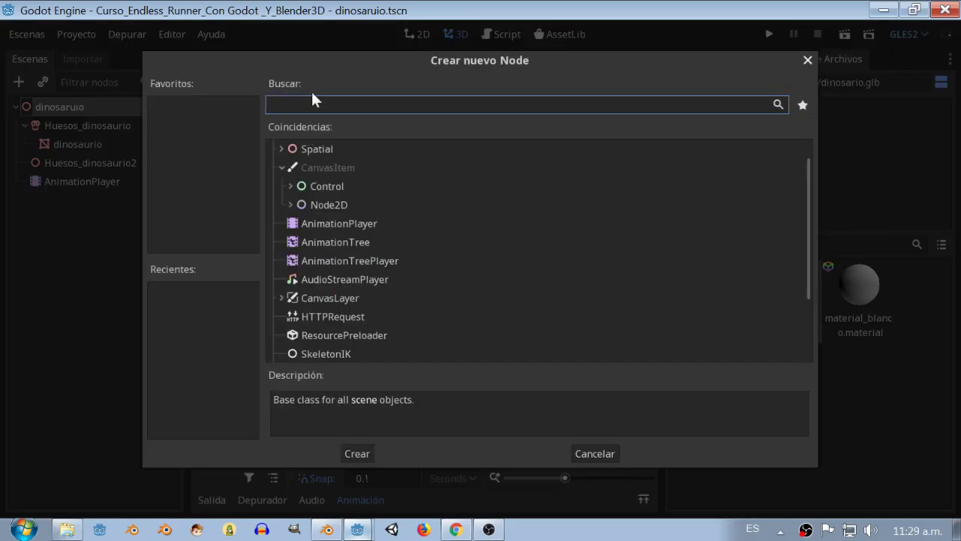
Create an AnimationTree child node under dinosaruio and select it to show its editor and properties
left_click(363, 250)
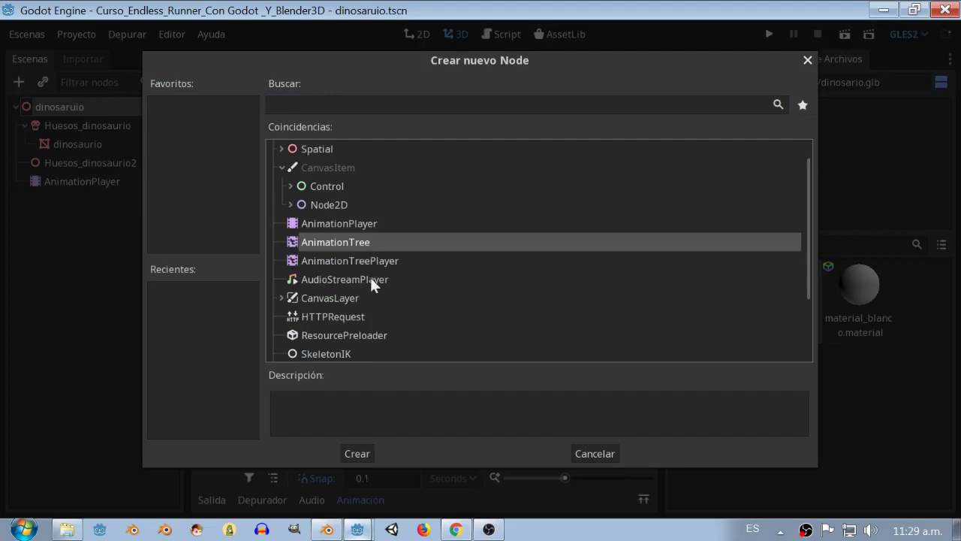
left_click(364, 451)
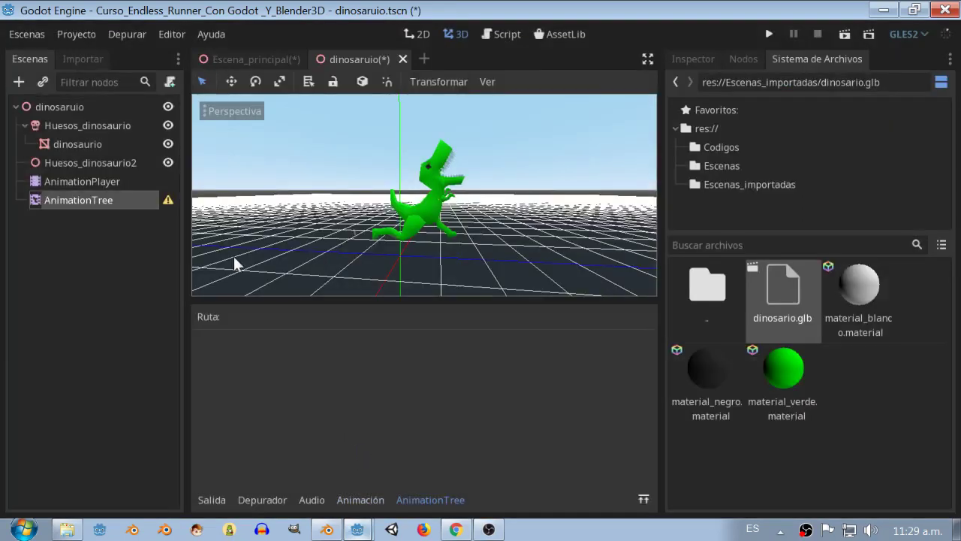
mouse_move(169, 202)
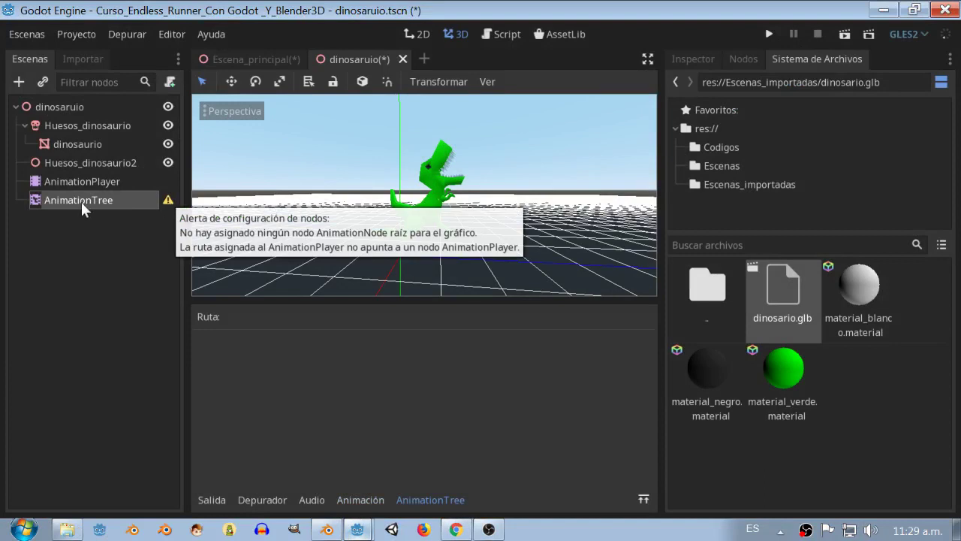
left_click(133, 181)
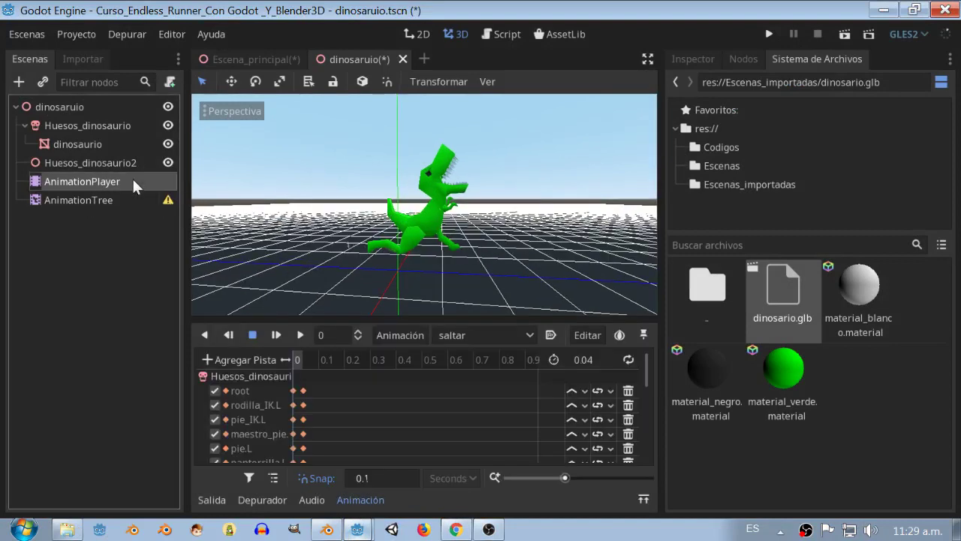
left_click(104, 201)
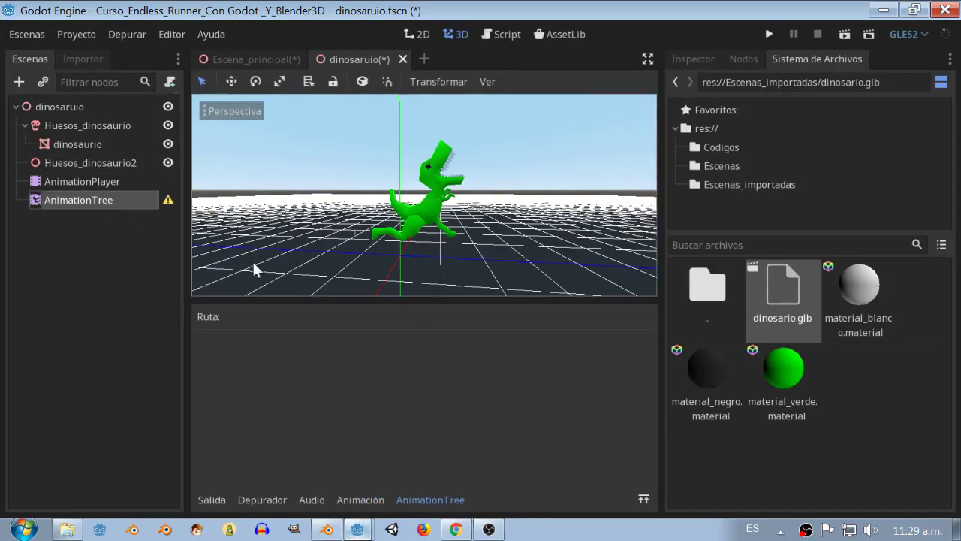
left_click_drag(338, 302, 342, 282)
left_click(676, 58)
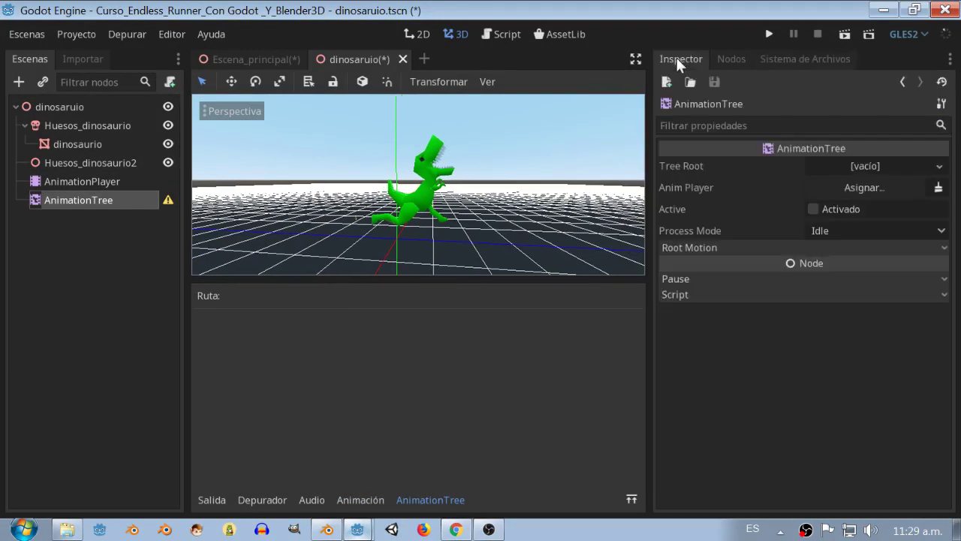
Give the AnimationTree an AnimationNodeAnimation root, assign AnimationPlayer as its player, and tick Active
left_click(938, 167)
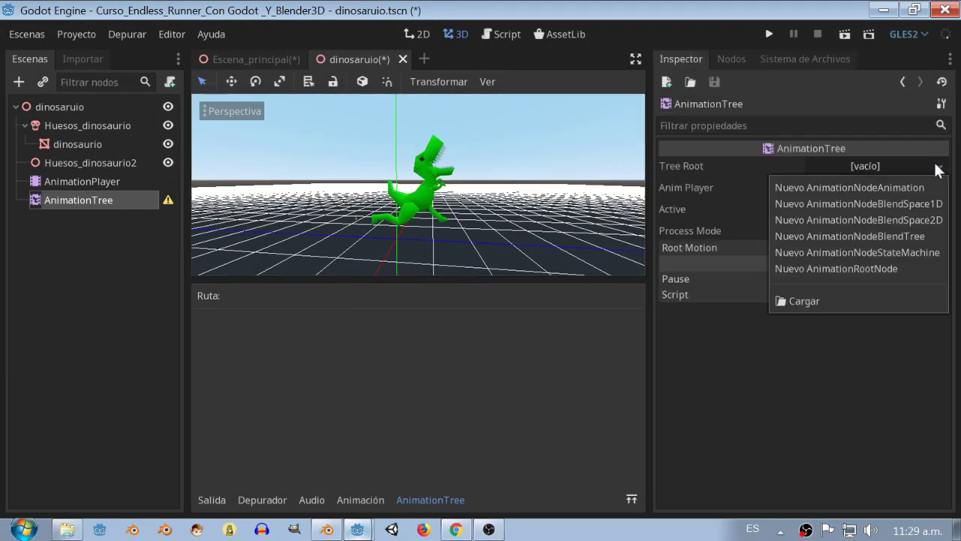
left_click(841, 189)
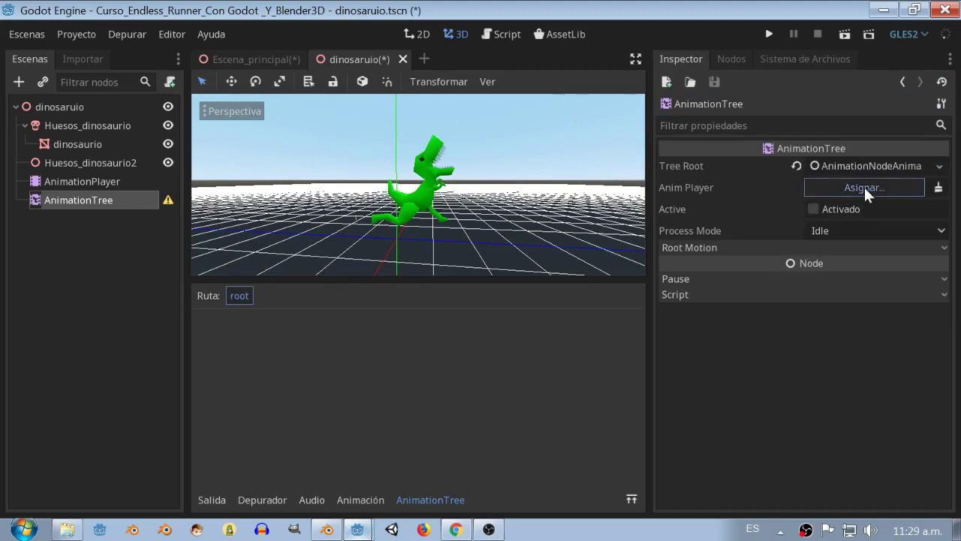
left_click(865, 187)
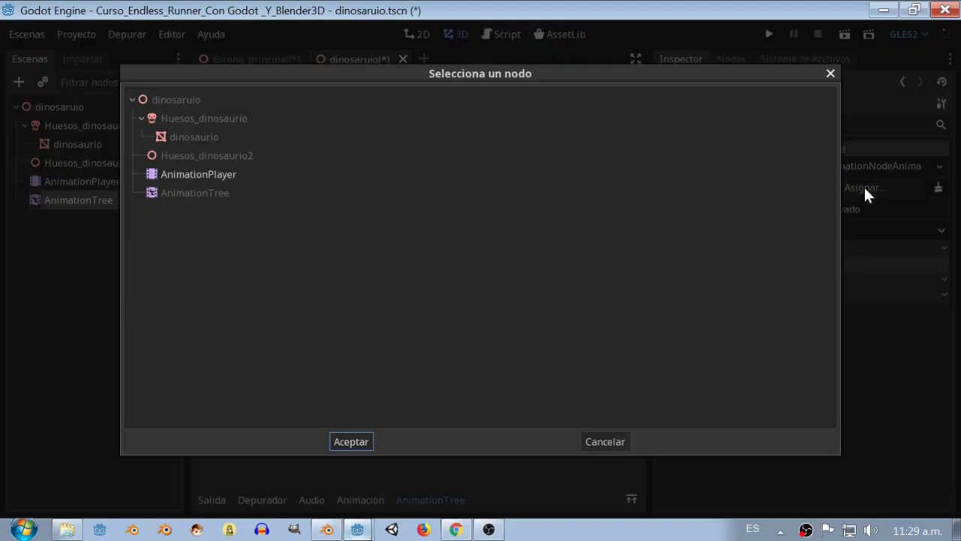
left_click(207, 171)
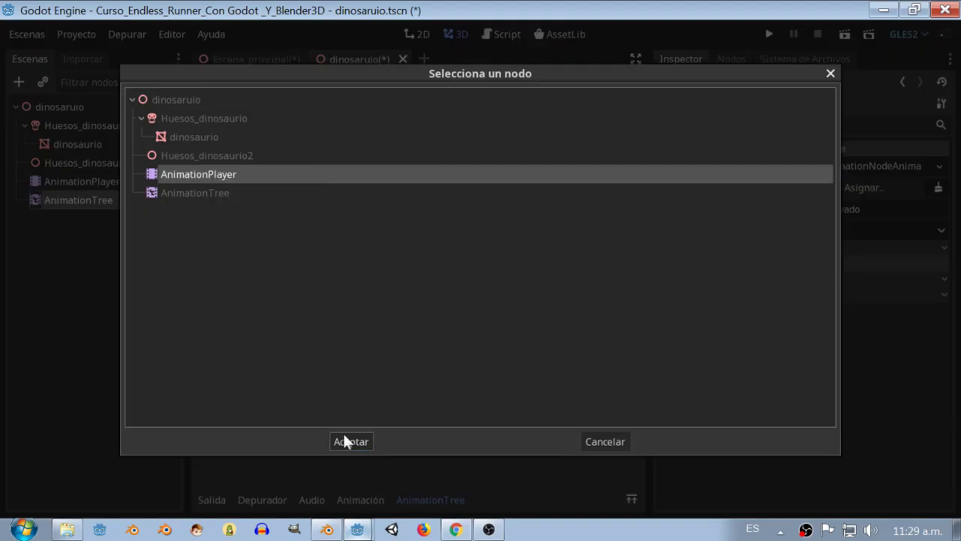
left_click(345, 440)
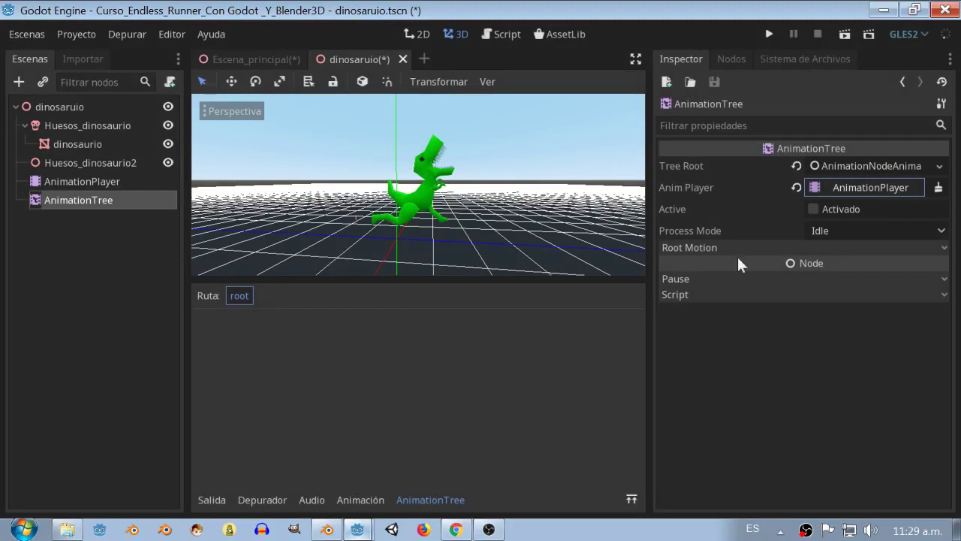
left_click(808, 209)
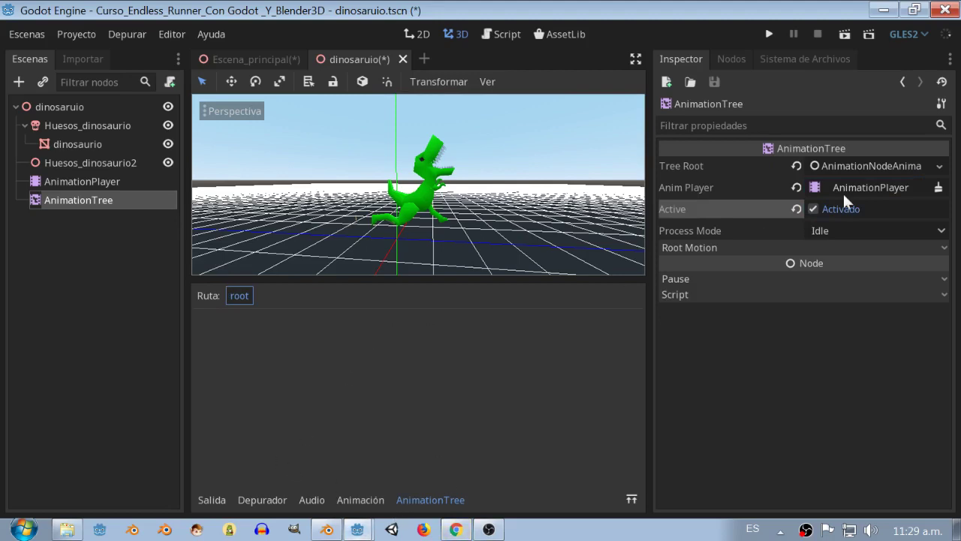
left_click(872, 184)
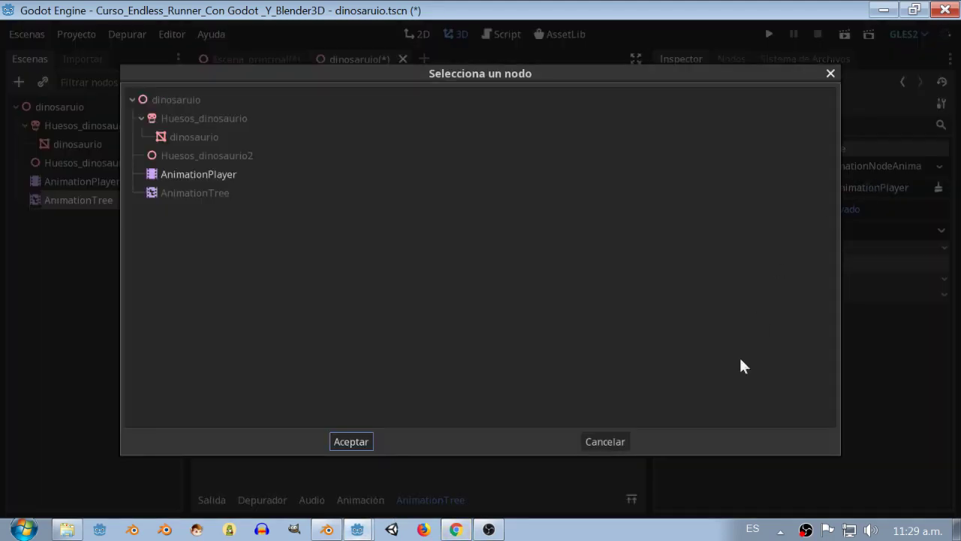
left_click(606, 441)
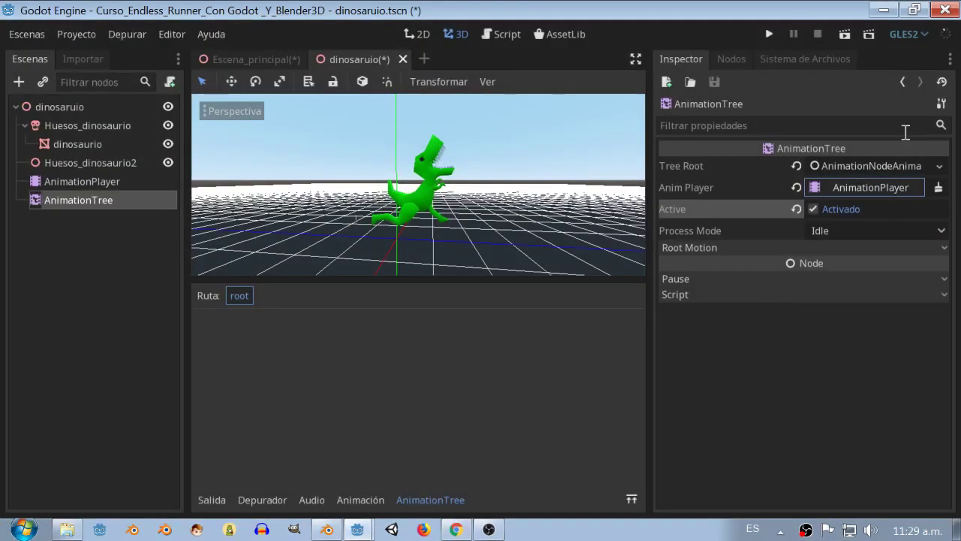
Set the root animation to saltar, then replace the tree root with a new AnimationNodeBlendTree
left_click(877, 164)
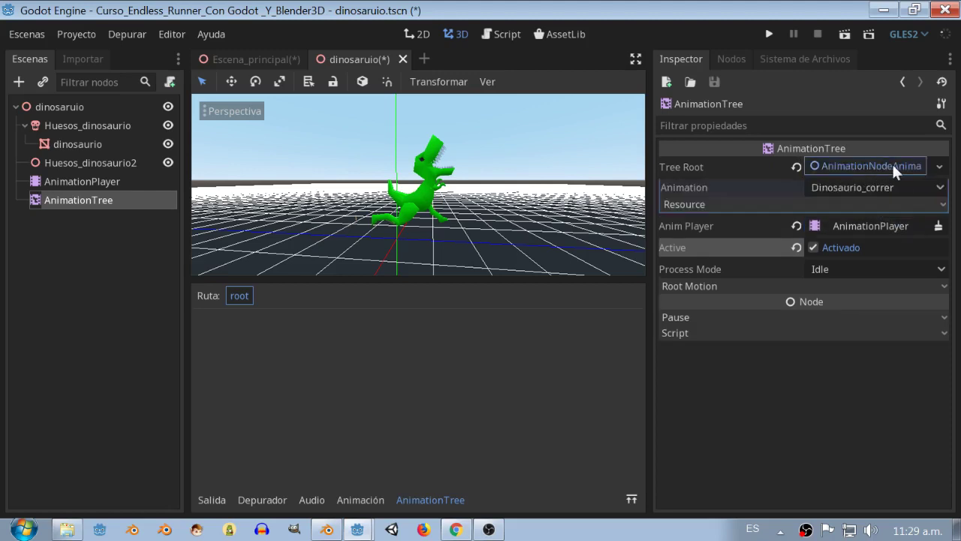
left_click(889, 186)
left_click(858, 221)
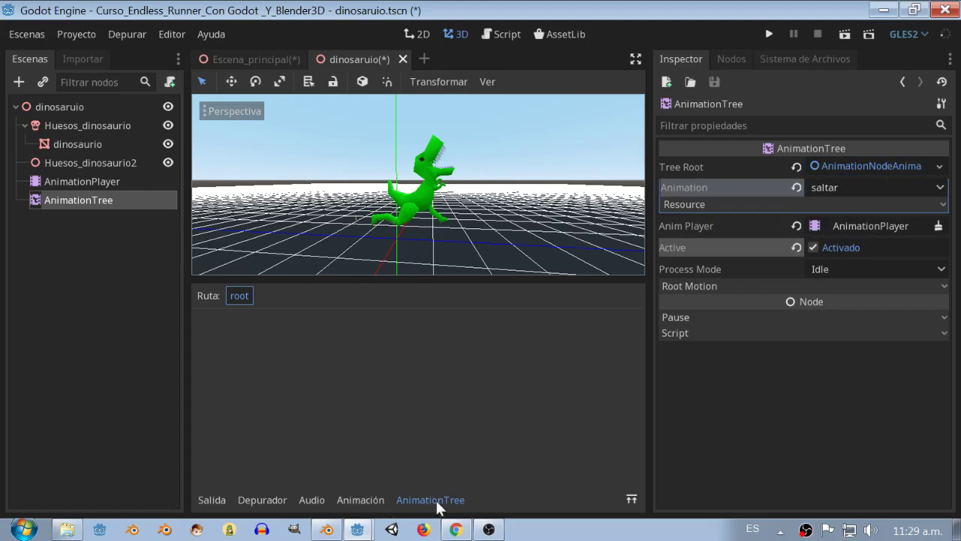
left_click(874, 164)
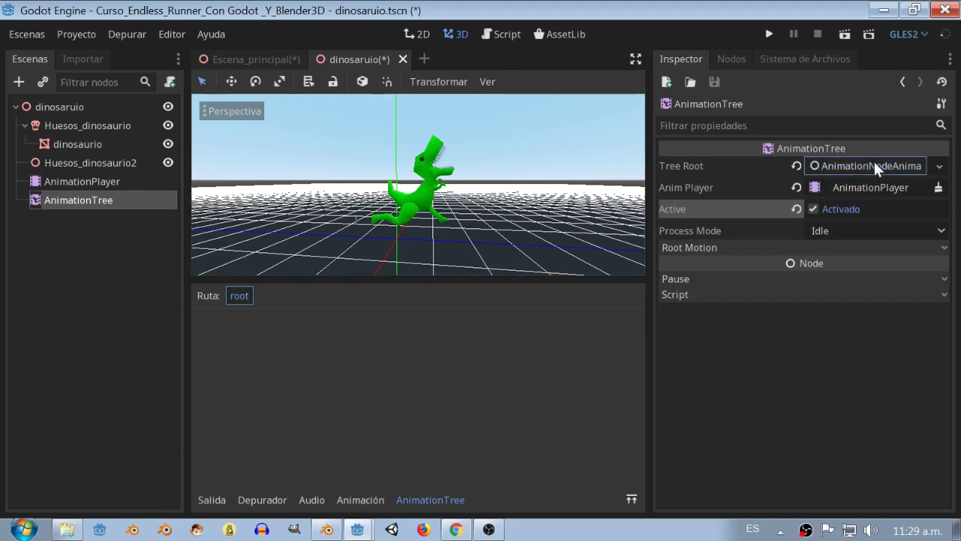
left_click(938, 167)
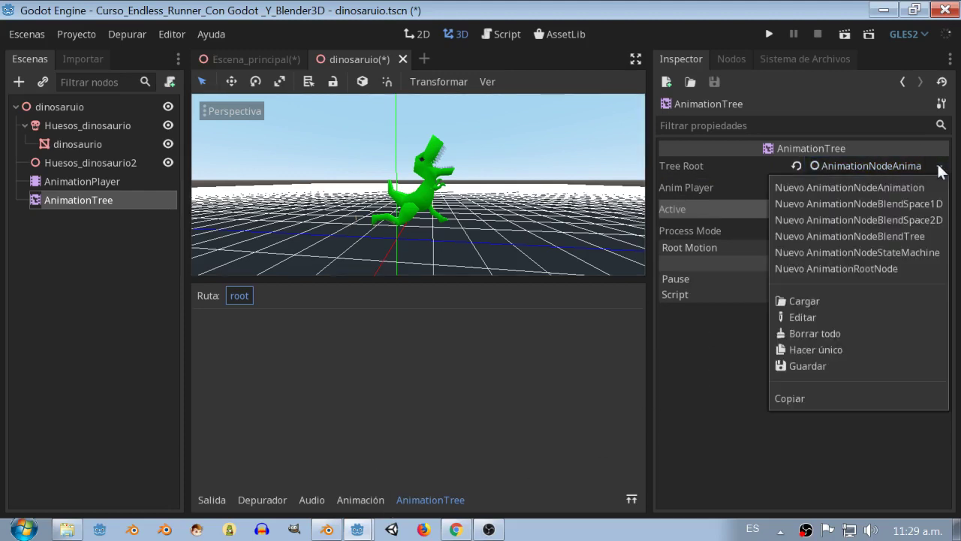
left_click(834, 237)
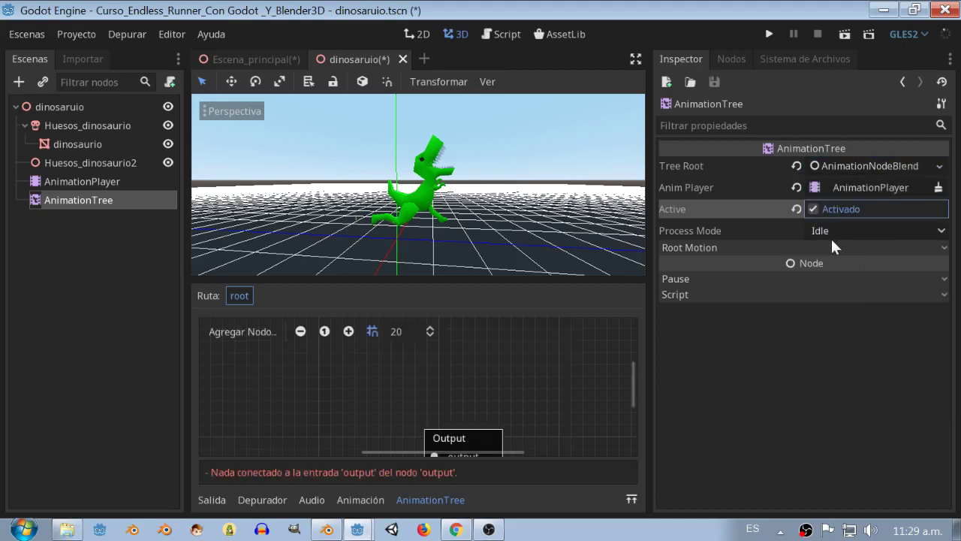
Enlarge the blend tree graph and 3D view panels and move the Output node right
left_click(898, 163)
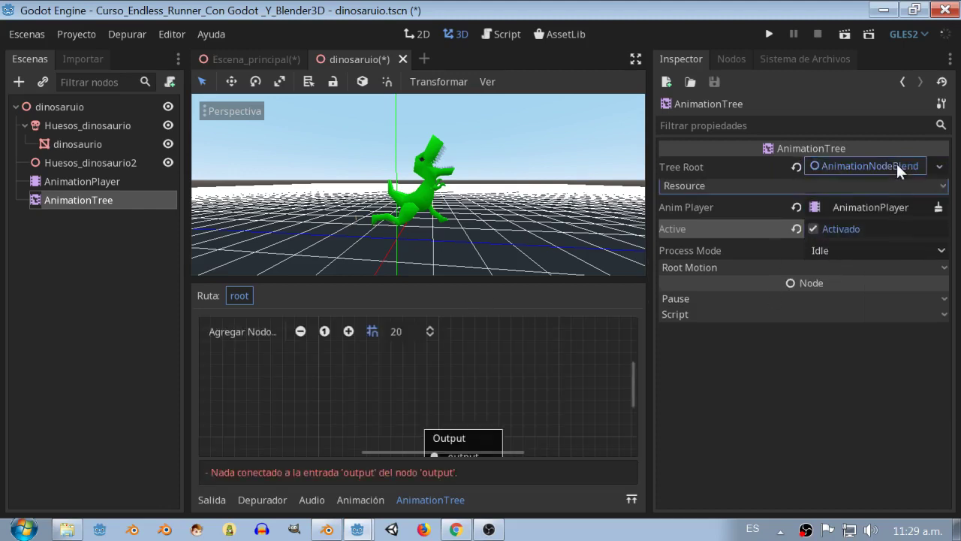
left_click(894, 166)
left_click(938, 165)
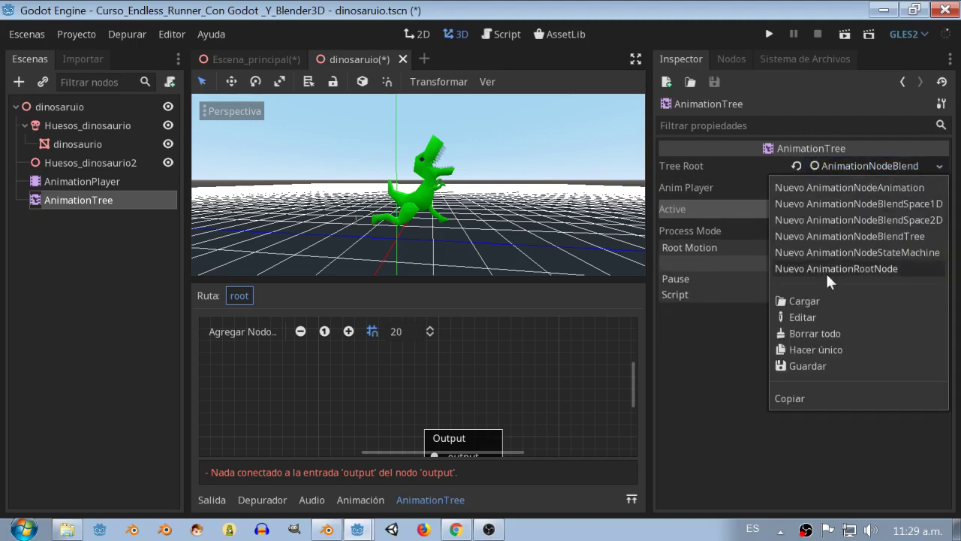
left_click(832, 237)
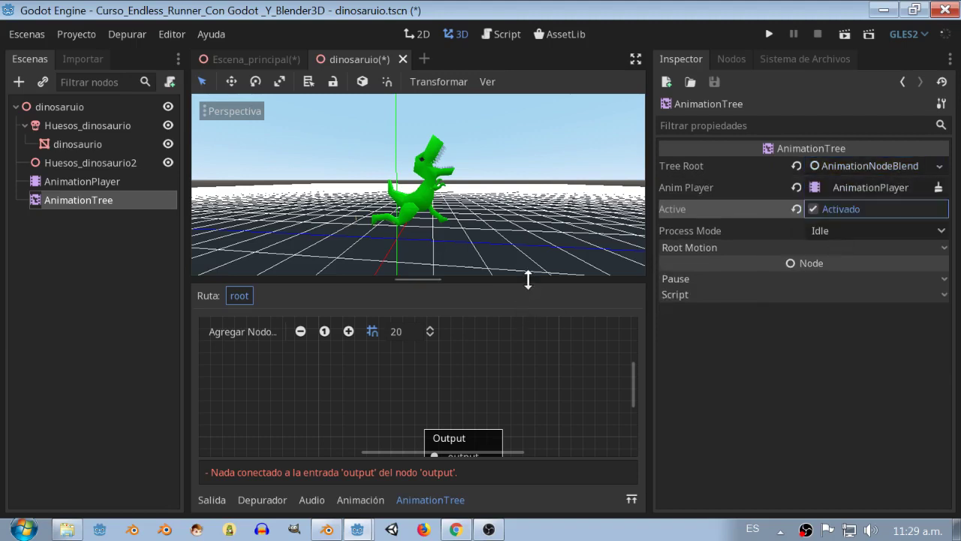
left_click_drag(528, 278, 528, 232)
mouse_move(467, 393)
left_mouse_down()
mouse_move(568, 347)
mouse_move(546, 346)
left_mouse_up()
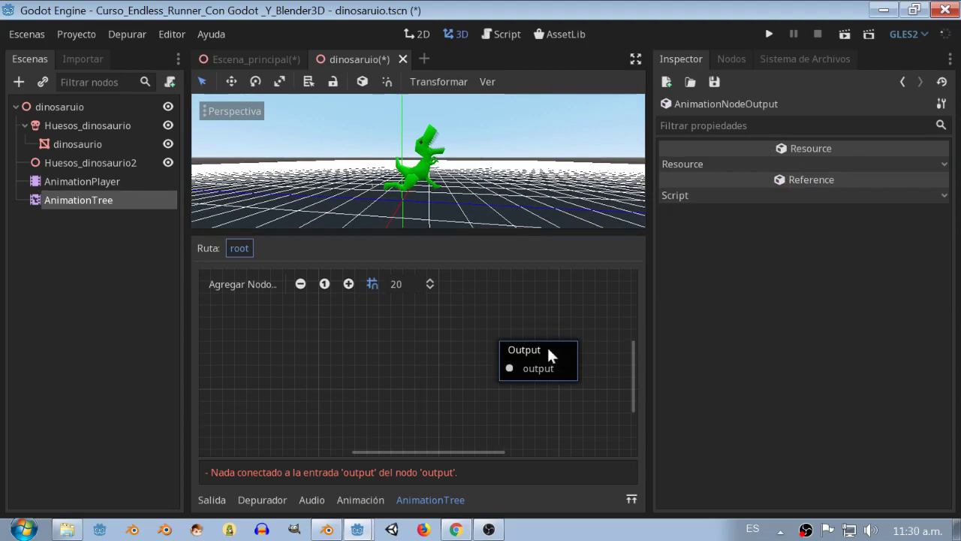
left_click_drag(504, 232, 515, 255)
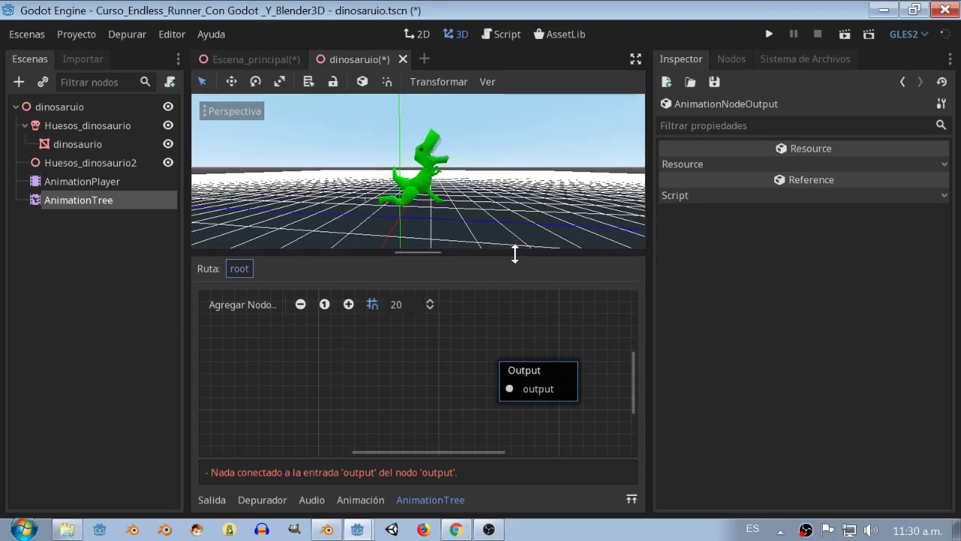
left_click_drag(650, 241, 713, 240)
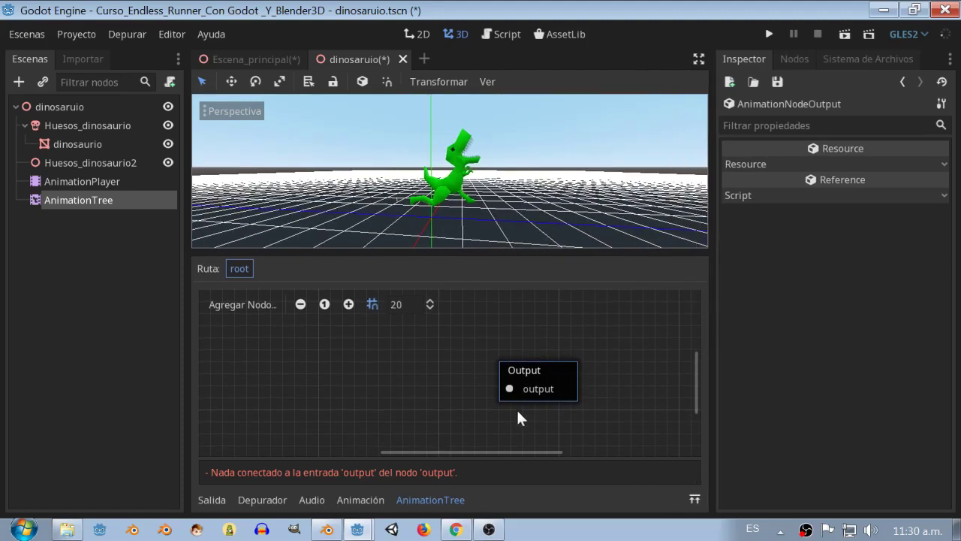
Assign AnimationPlayer as the AnimationTree's Anim Player and return to its graph
left_click(88, 196)
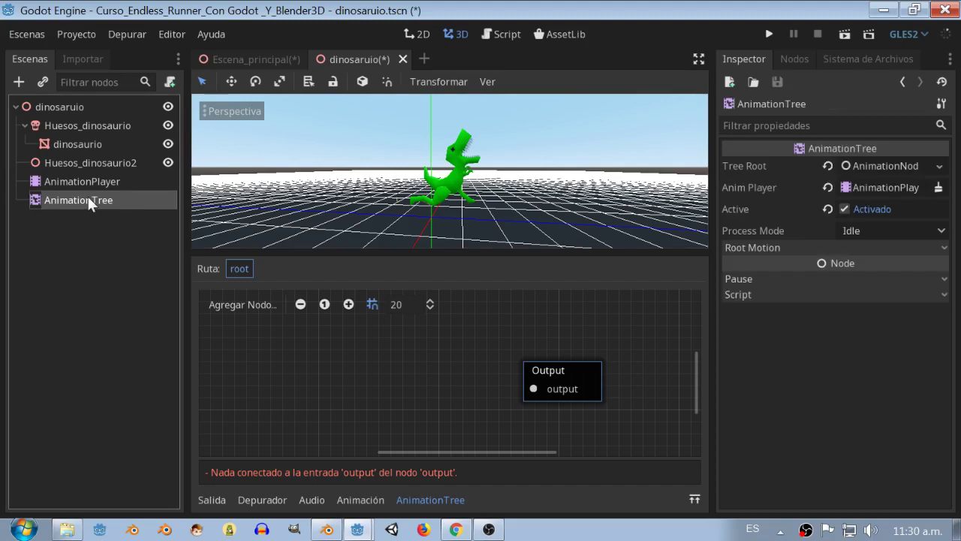
left_click(938, 166)
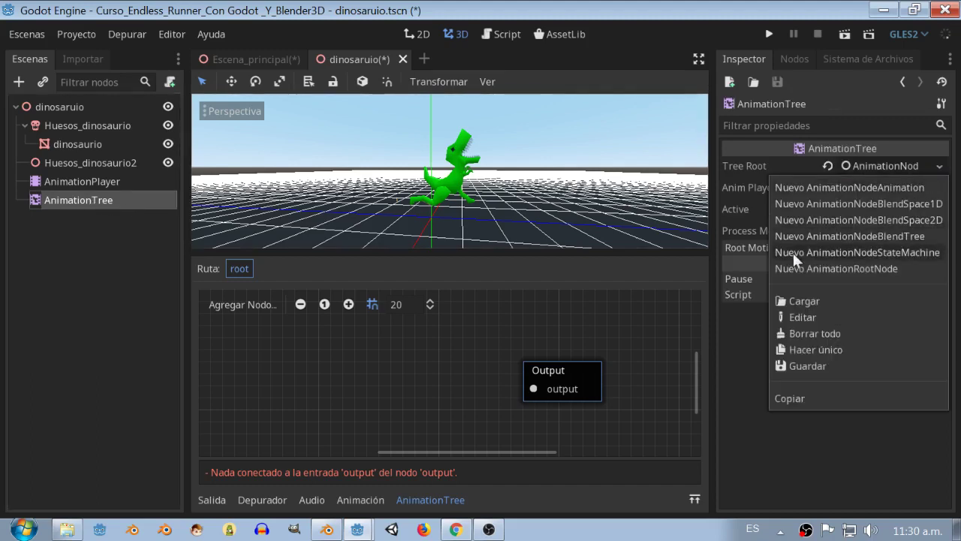
left_click(747, 188)
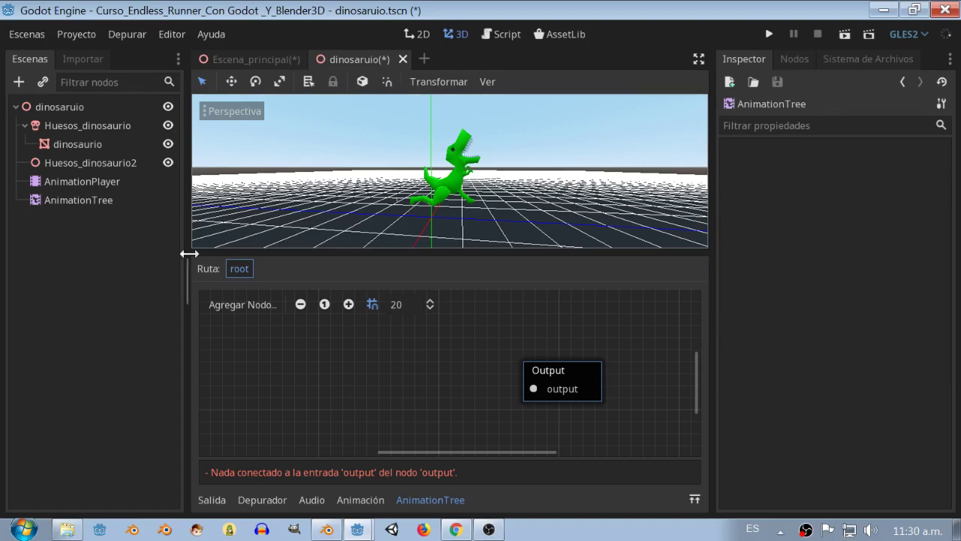
left_click(95, 197)
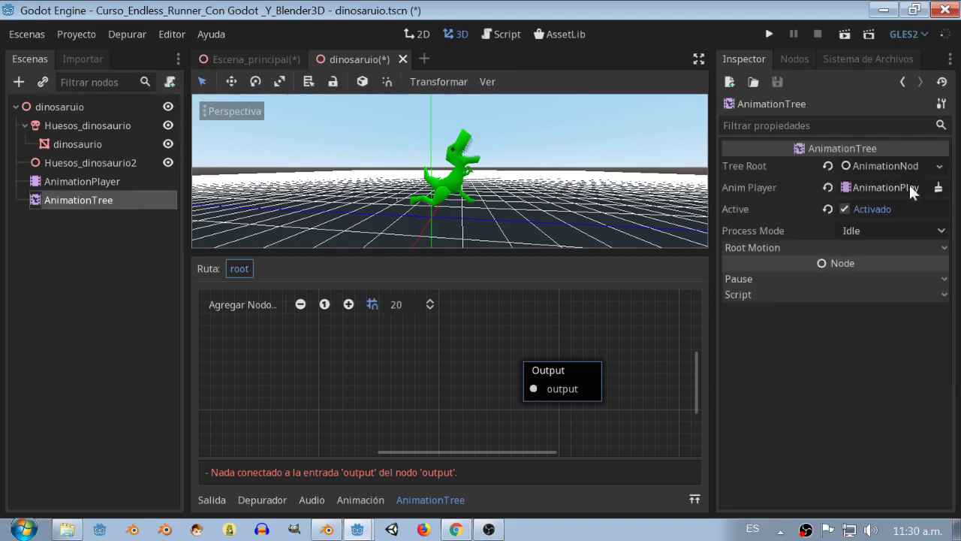
left_click(909, 187)
left_click(205, 178)
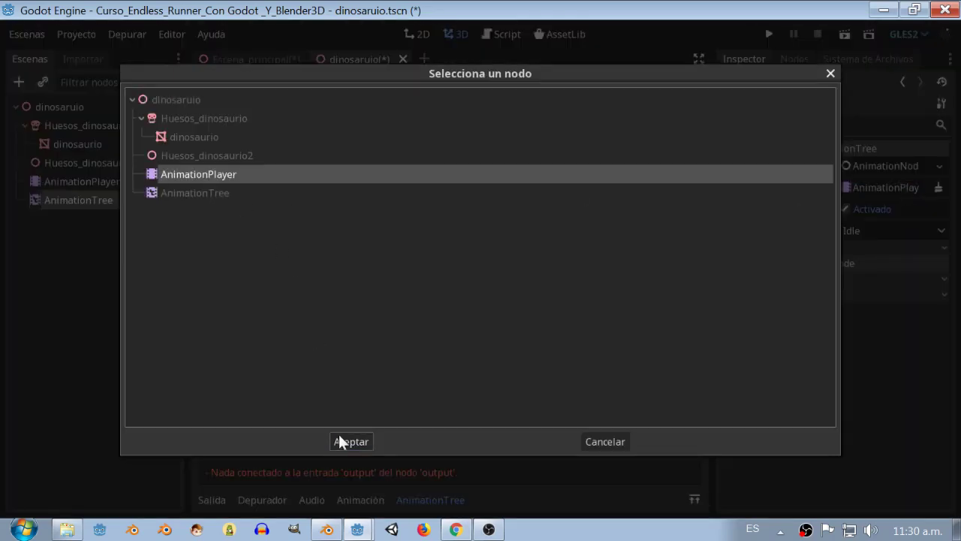
left_click(340, 440)
left_click(109, 182)
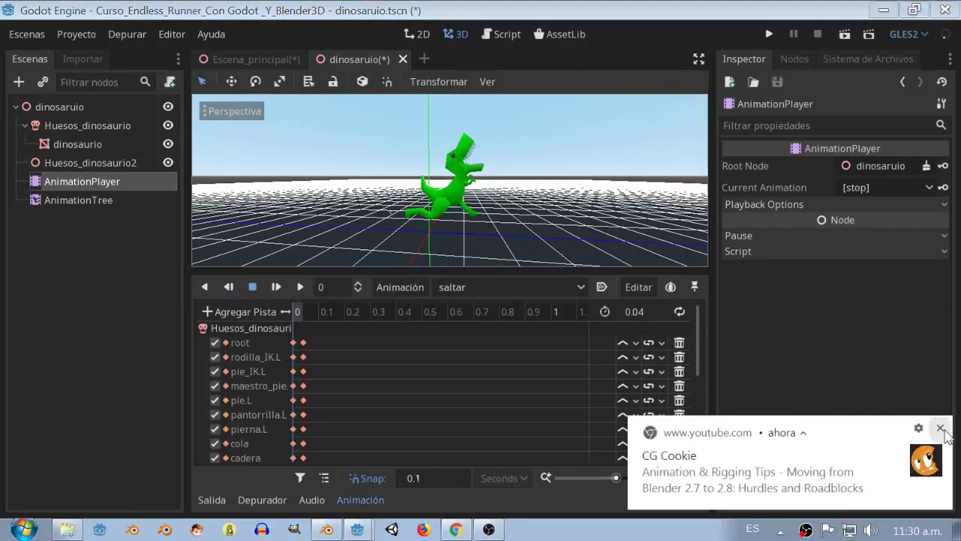
left_click(940, 428)
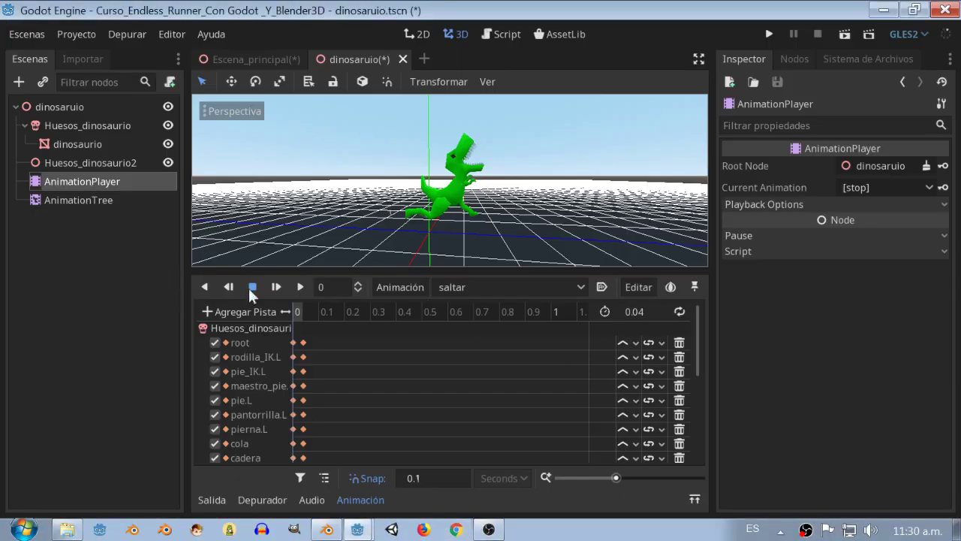
left_click(86, 201)
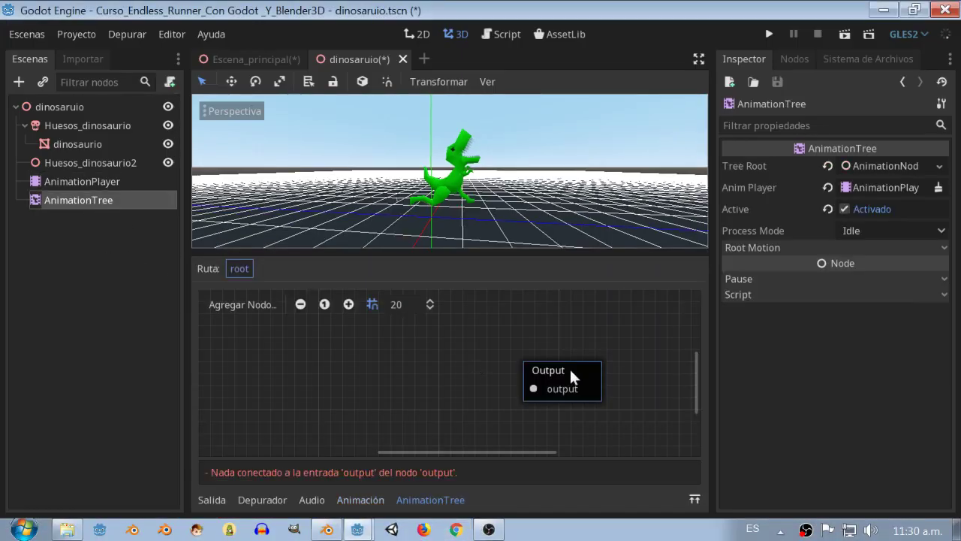
Add an Animation node set to Dinosaurio_correr and connect it to Output
left_click(566, 346)
left_click(222, 305)
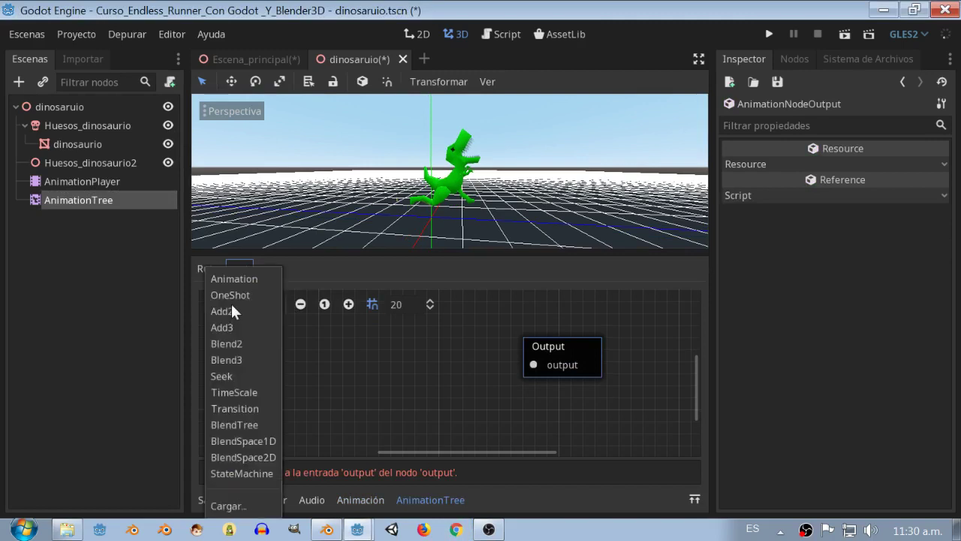
left_click(245, 278)
mouse_move(480, 379)
left_mouse_down()
mouse_move(383, 342)
mouse_move(348, 343)
left_mouse_up()
left_click(350, 386)
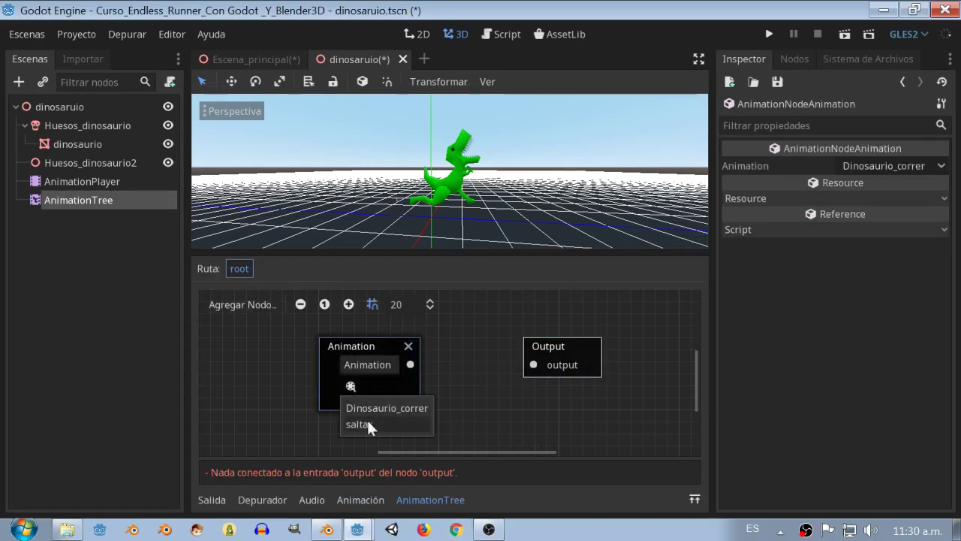
left_click(370, 409)
left_click_drag(368, 347, 299, 348)
left_click_drag(396, 364, 532, 364)
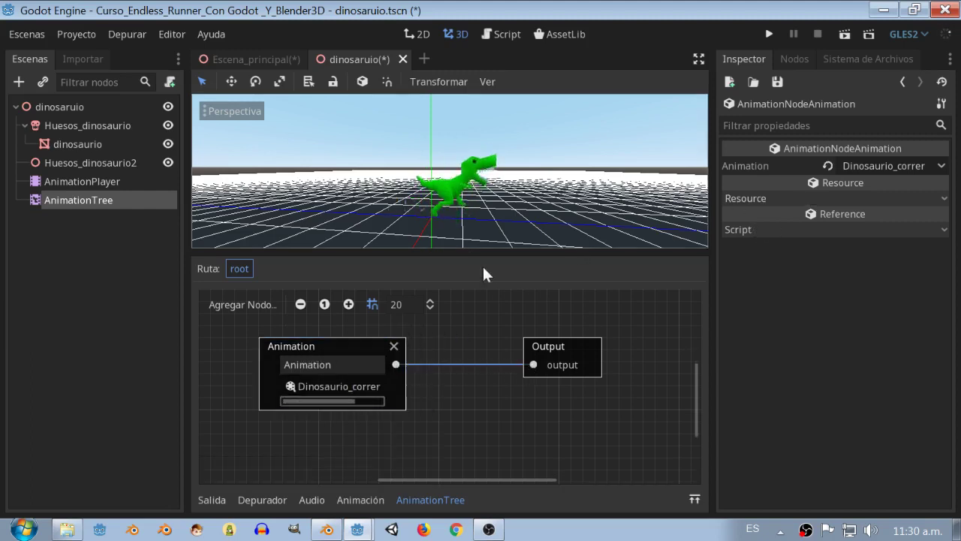
scroll(508, 243, "up", 3)
scroll(504, 242, "down", 1)
scroll(476, 217, "down", 3)
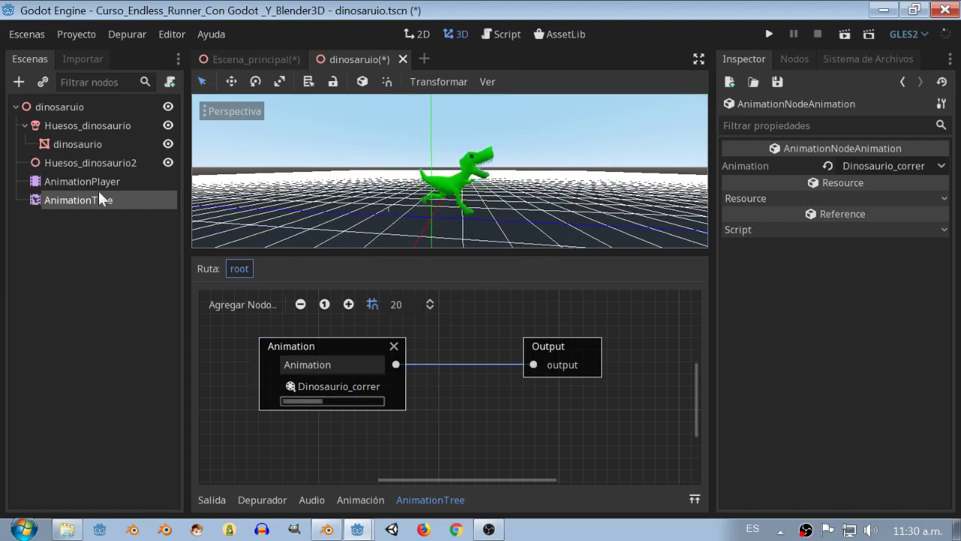
Review the Dinosaurio_correr keyframes on AnimationPlayer, then return to the AnimationTree graph
left_click(97, 181)
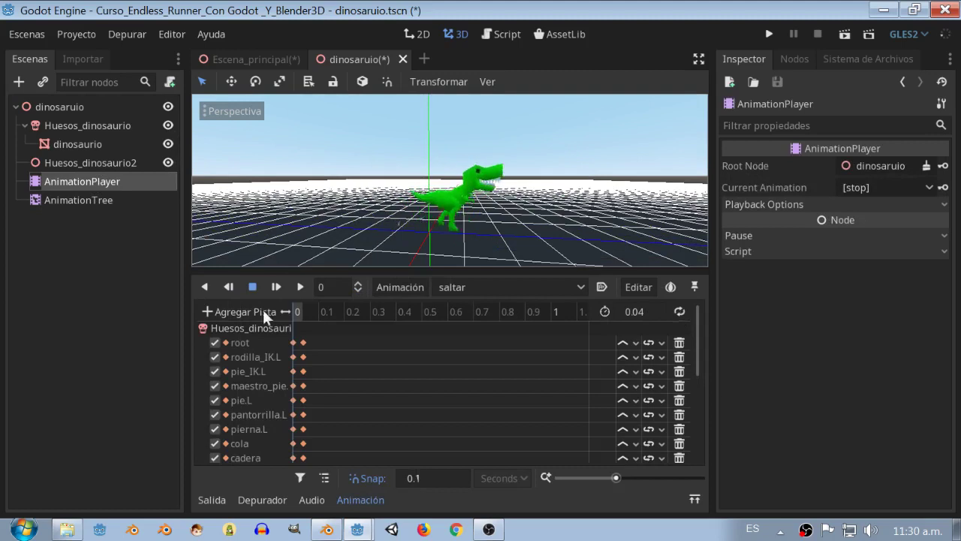
left_click(490, 287)
left_click(499, 308)
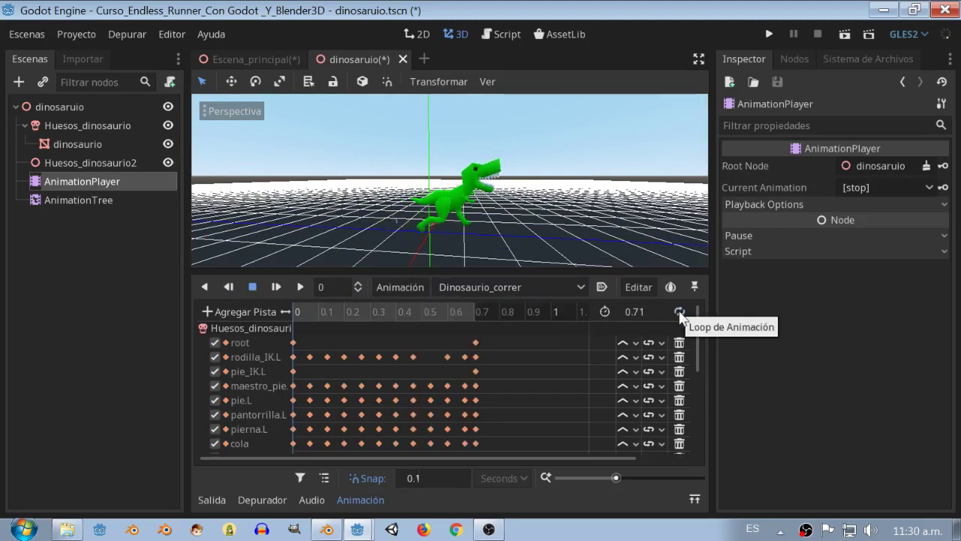
left_click(57, 202)
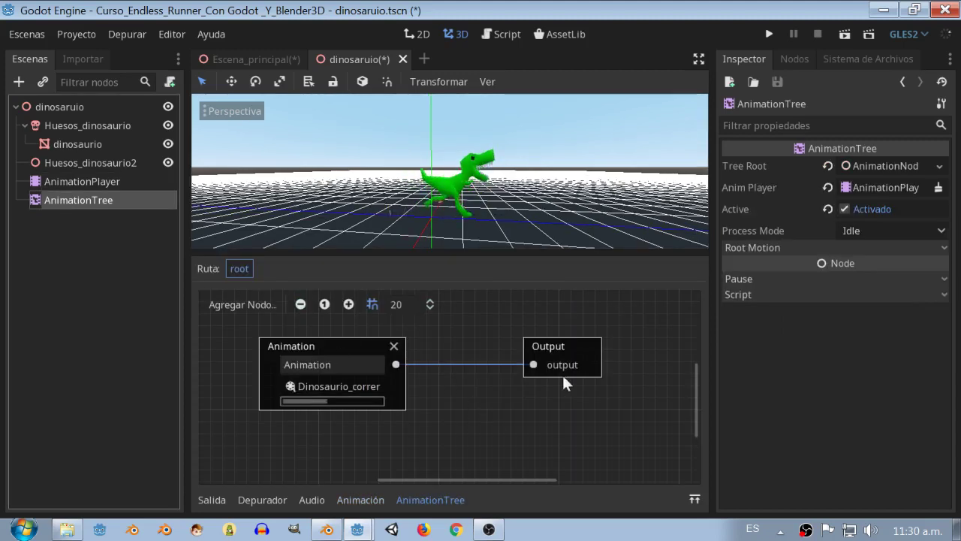
Add a second Animation node below the first and set it to saltar
left_click_drag(558, 343, 594, 343)
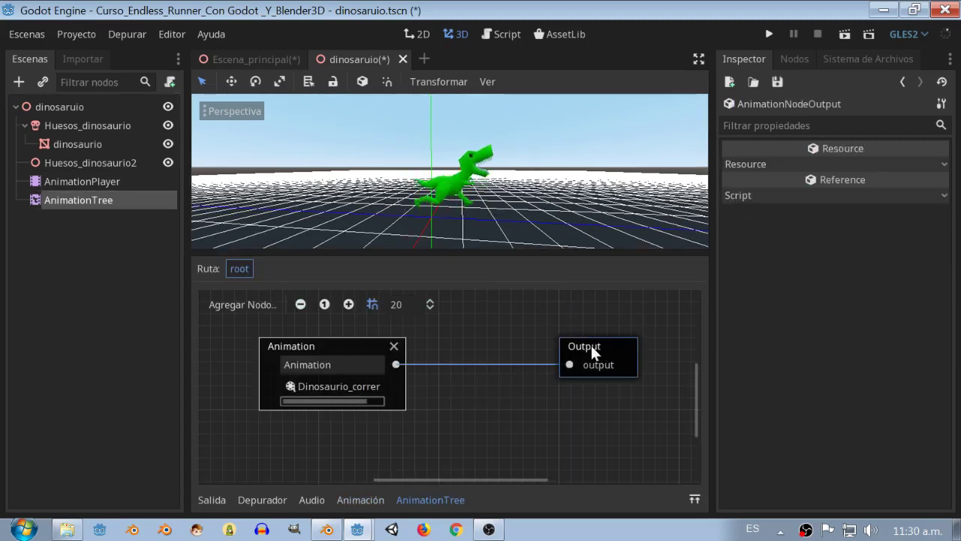
left_click(236, 306)
left_click(237, 279)
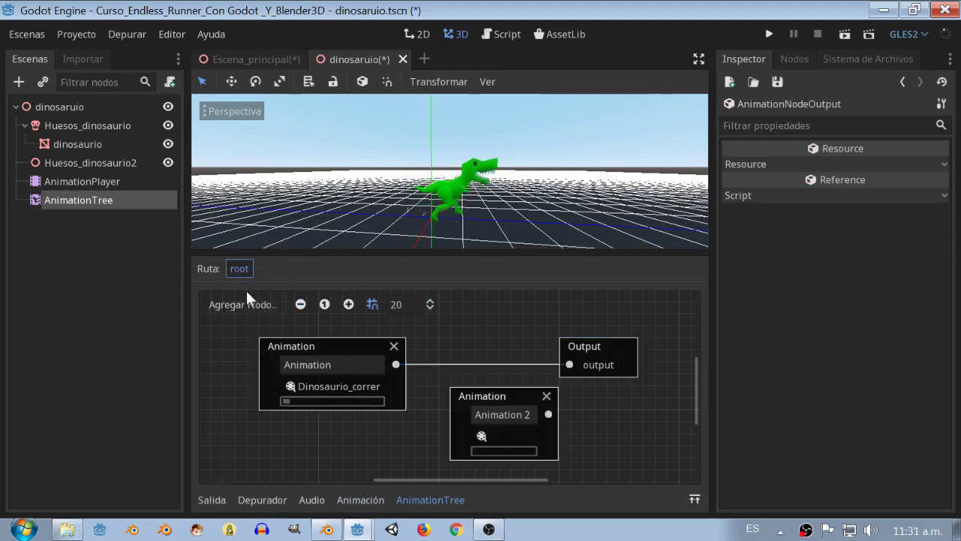
scroll(412, 370, "down", 2)
left_click_drag(494, 349, 325, 402)
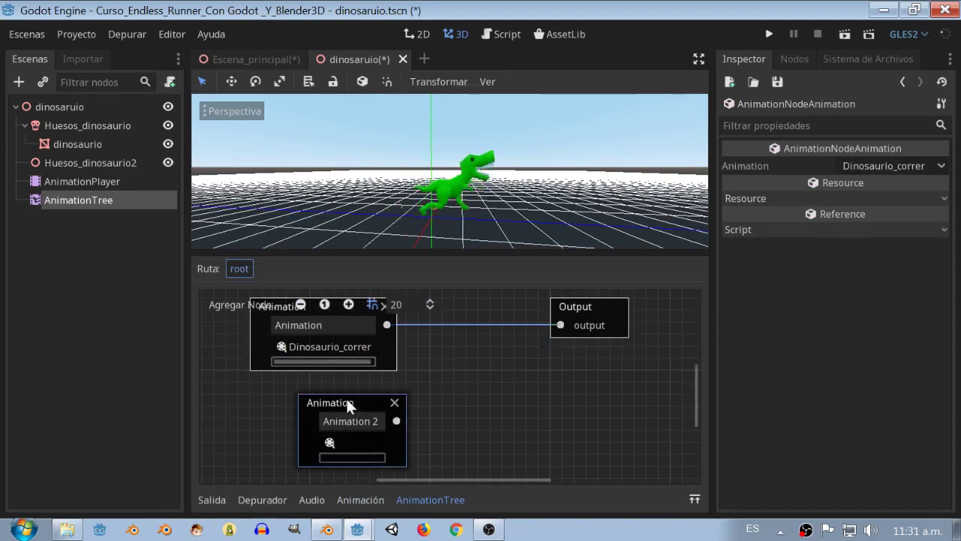
left_click_drag(325, 403, 301, 402)
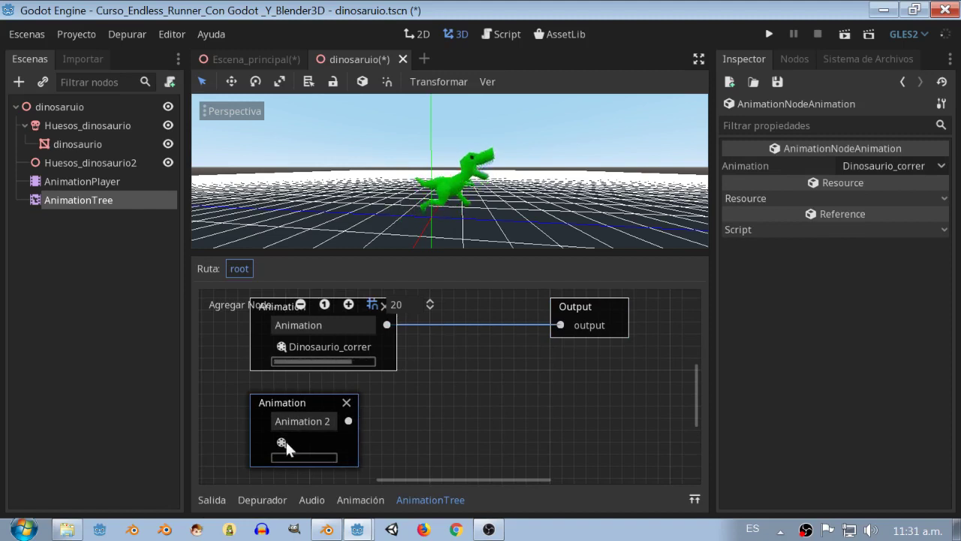
left_click(282, 442)
left_click(289, 480)
Add an Add2 node beside Output and connect Add2 into Output
left_click(230, 304)
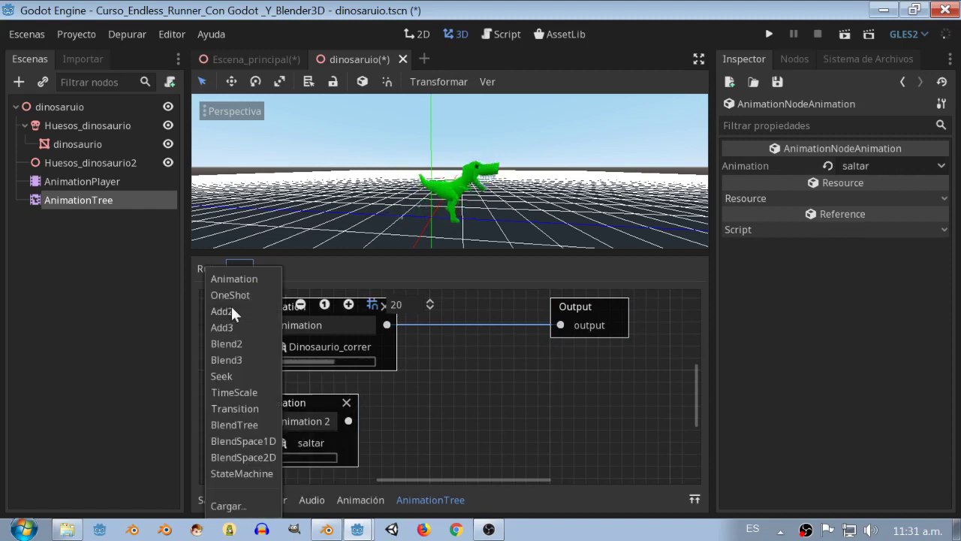
left_click(233, 312)
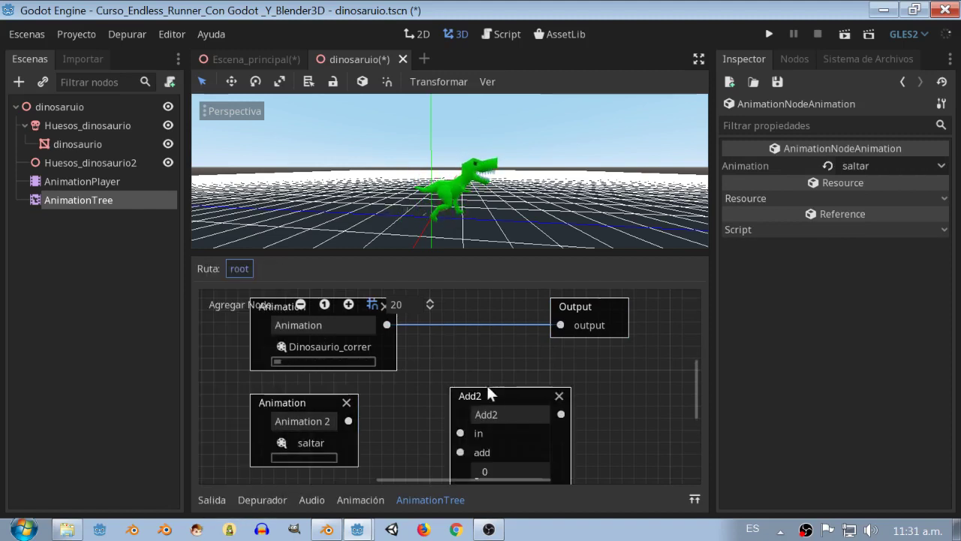
left_click(480, 350)
left_click_drag(577, 303, 613, 303)
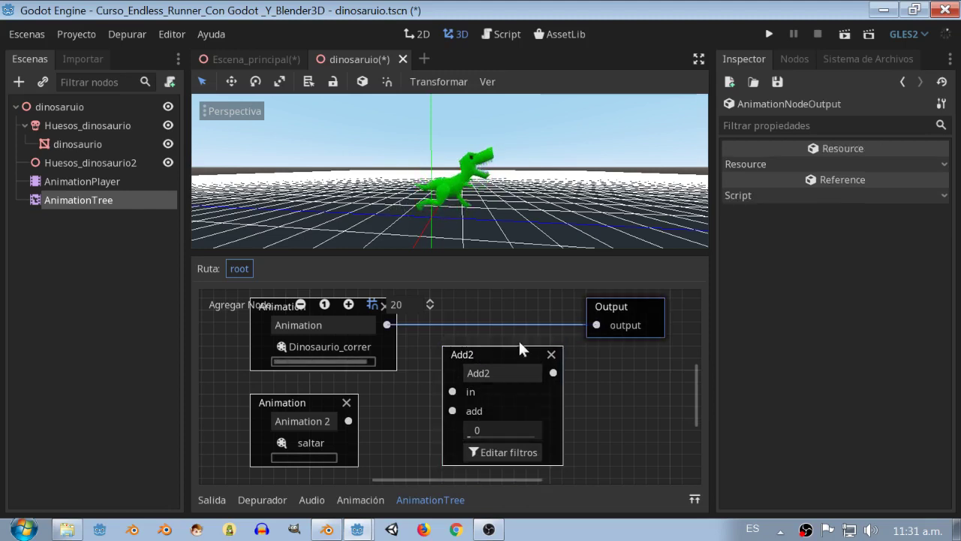
mouse_move(473, 351)
left_mouse_down()
mouse_move(480, 320)
mouse_move(467, 319)
left_mouse_up()
mouse_move(386, 324)
left_mouse_down()
mouse_move(459, 350)
mouse_move(570, 339)
left_mouse_up()
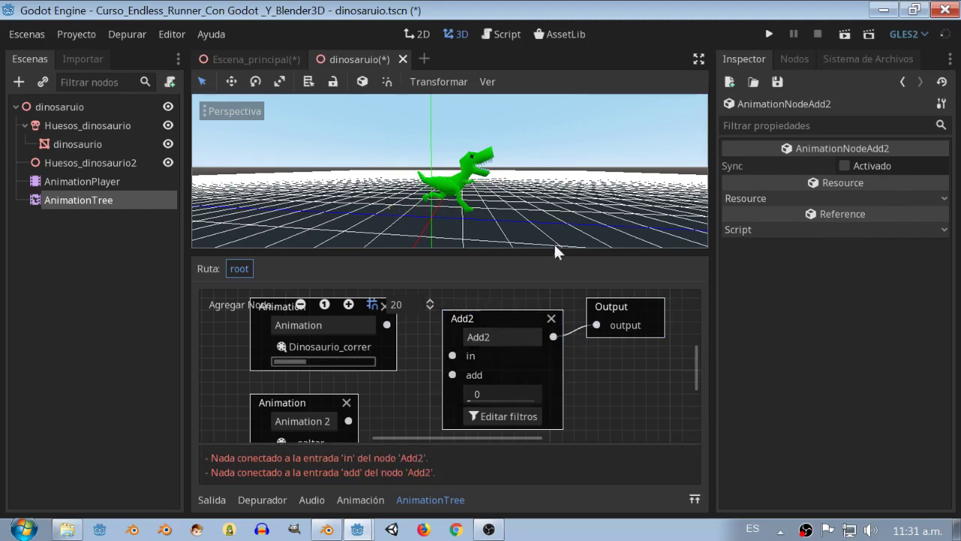
Wire the run node into Add2's in and saltar into add, testing the amount 0 to 1
left_click_drag(557, 255, 557, 208)
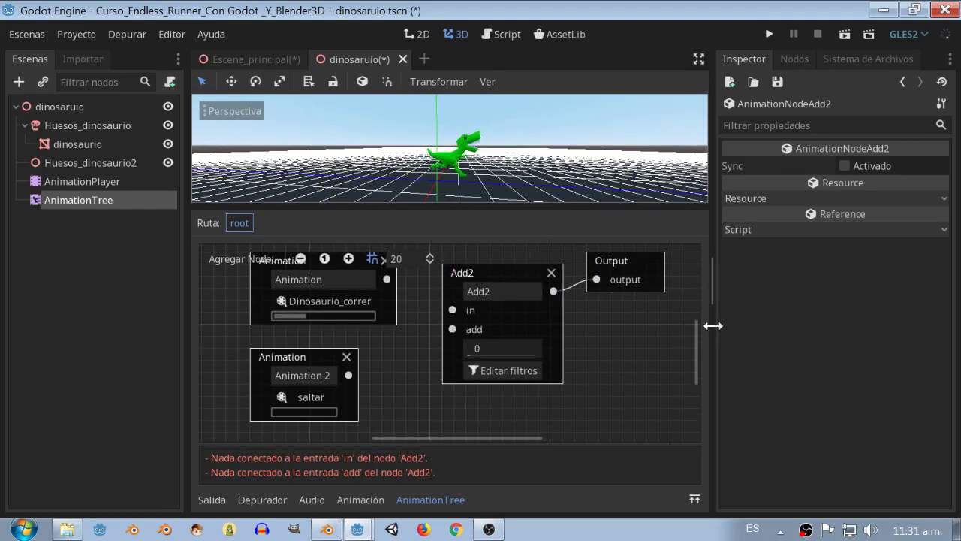
left_click_drag(713, 323, 813, 331)
left_click_drag(352, 304, 331, 304)
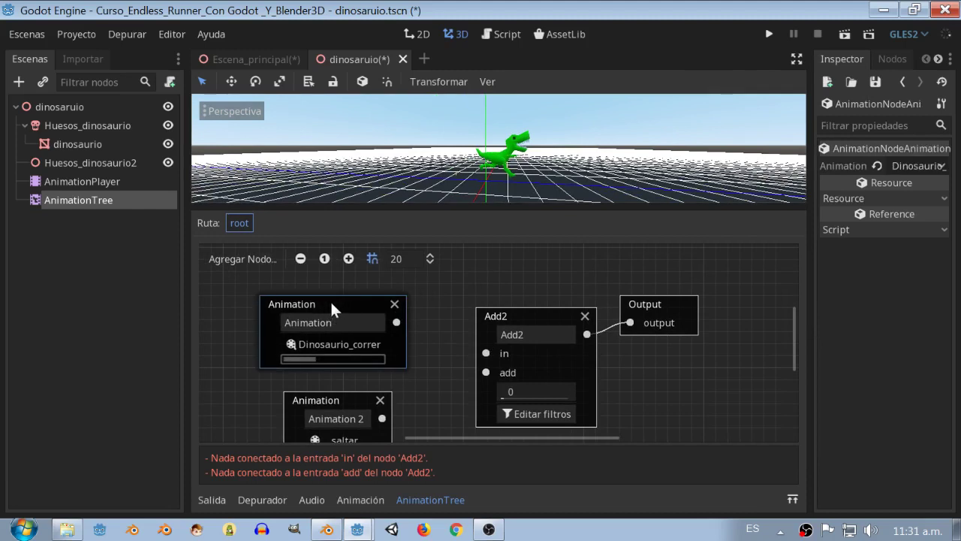
left_click_drag(396, 323, 486, 353)
mouse_move(383, 418)
left_mouse_down()
mouse_move(459, 406)
mouse_move(495, 365)
left_mouse_up()
left_click_drag(382, 419, 478, 370)
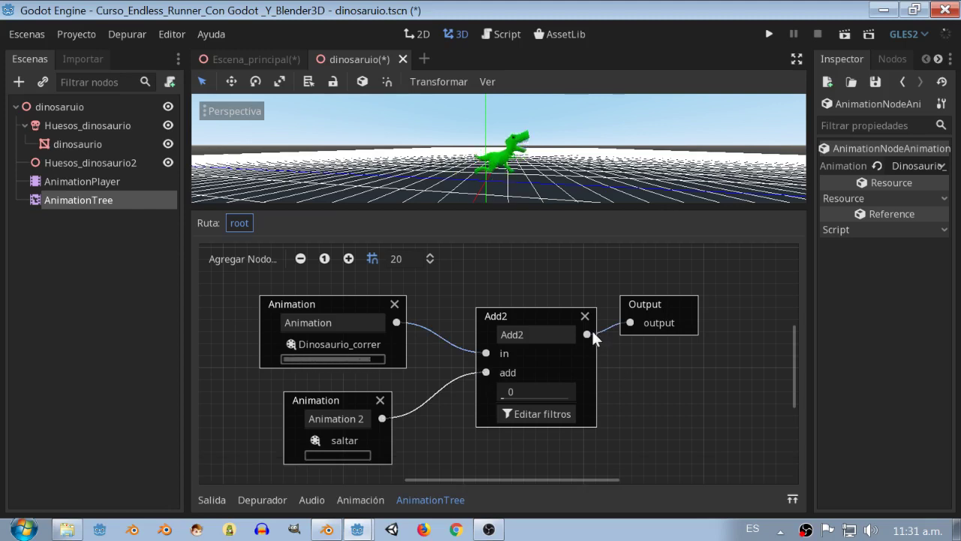
mouse_move(503, 399)
left_mouse_down()
mouse_move(587, 395)
mouse_move(502, 401)
left_mouse_up()
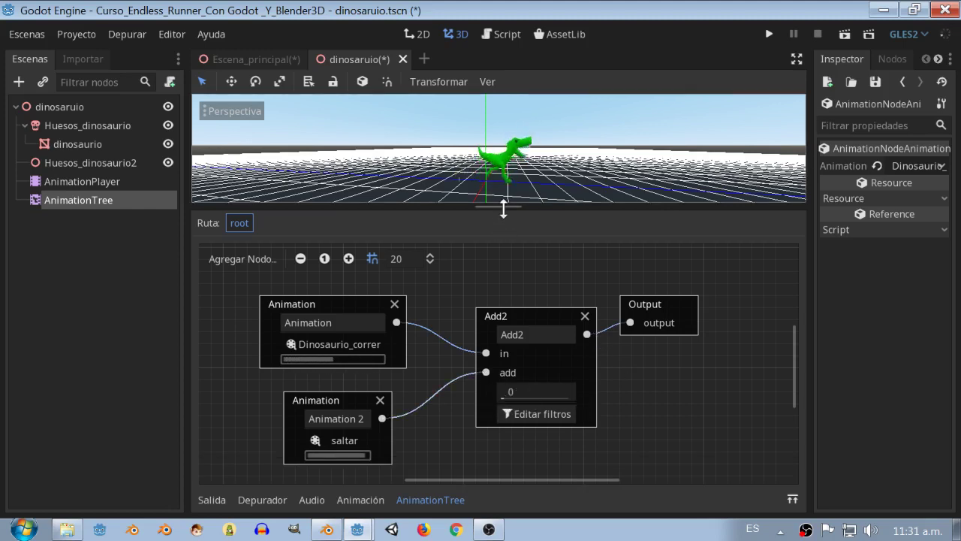
left_click_drag(503, 208, 503, 198)
left_click(225, 250)
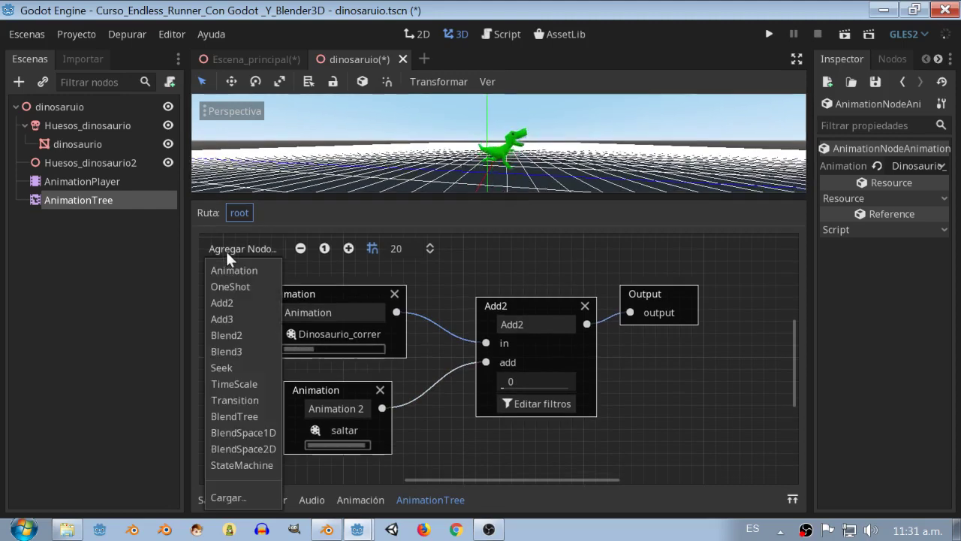
Replace Add2 with a Blend2 node: run into in, saltar into blend, Blend2 into Output
left_click(229, 335)
left_click_drag(604, 417, 700, 403)
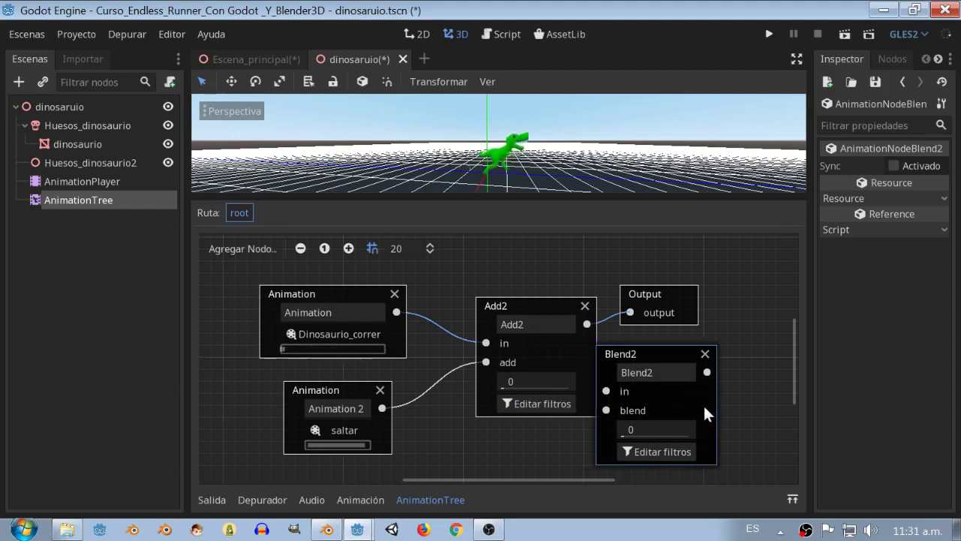
left_click(524, 311)
key("Delete")
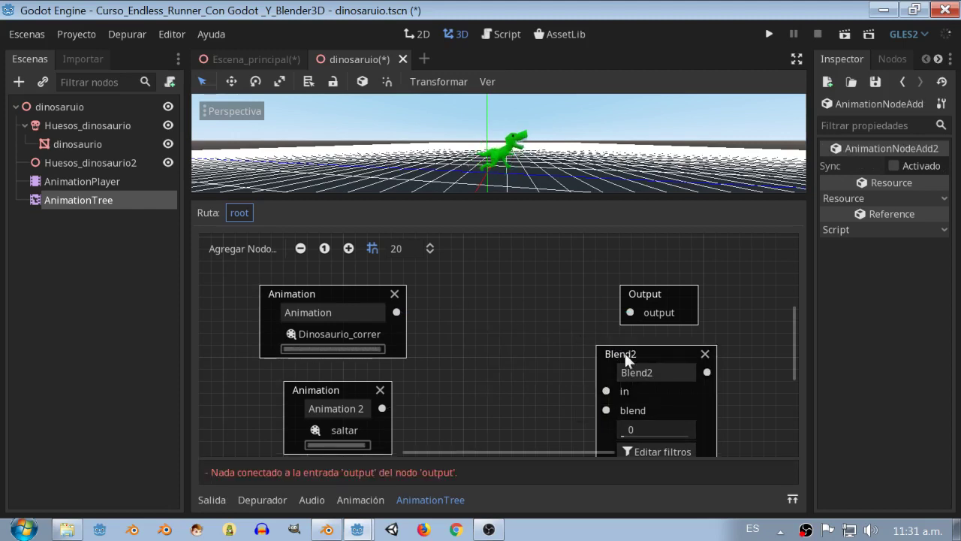
left_click_drag(624, 354, 478, 295)
mouse_move(397, 314)
left_mouse_down()
mouse_move(410, 326)
mouse_move(462, 331)
left_mouse_up()
left_click_drag(382, 408, 466, 344)
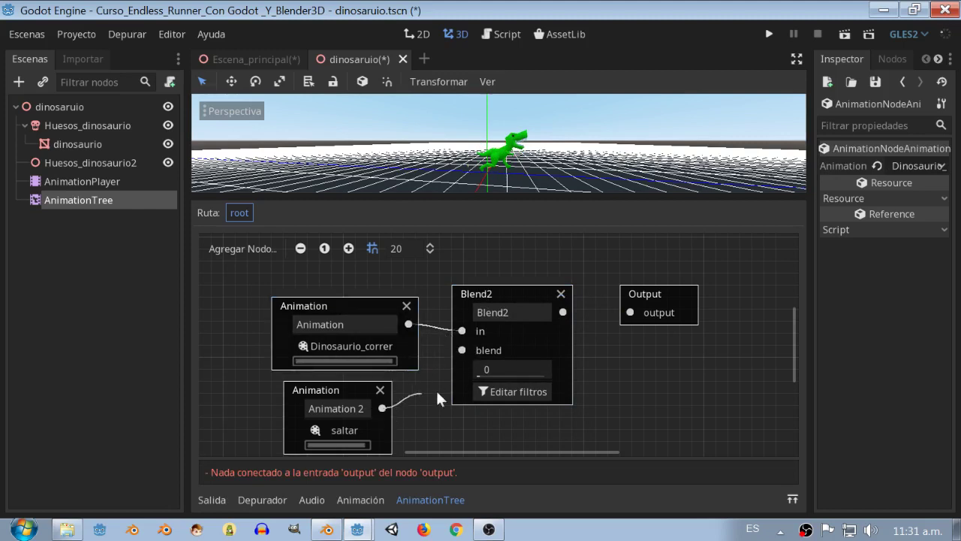
left_click_drag(419, 390, 462, 349)
left_click_drag(563, 312, 611, 312)
Preview the blend amount from 0 to 1 with a taller 3D view, then reset it to 0
mouse_move(480, 374)
left_mouse_down()
mouse_move(558, 373)
mouse_move(470, 377)
mouse_move(585, 376)
mouse_move(463, 381)
left_mouse_up()
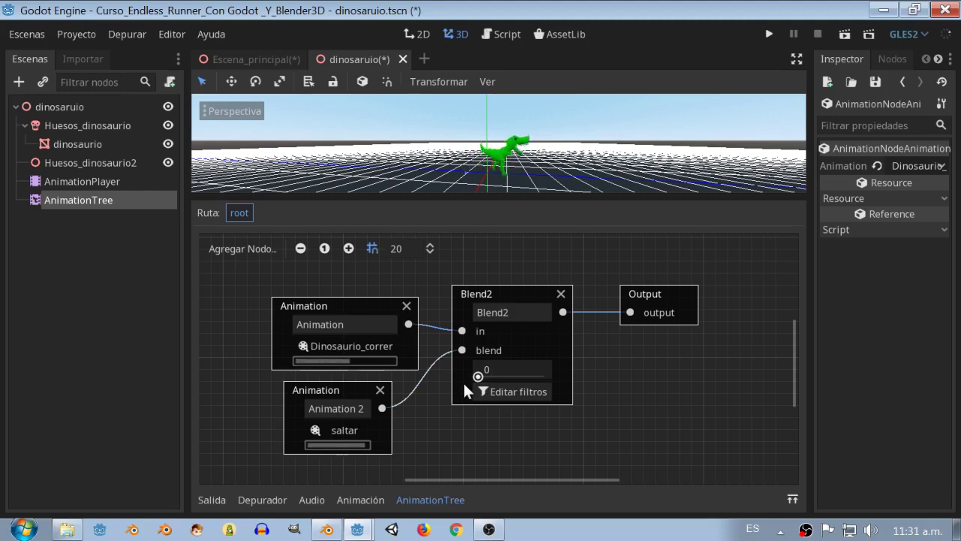
left_click_drag(459, 197, 460, 255)
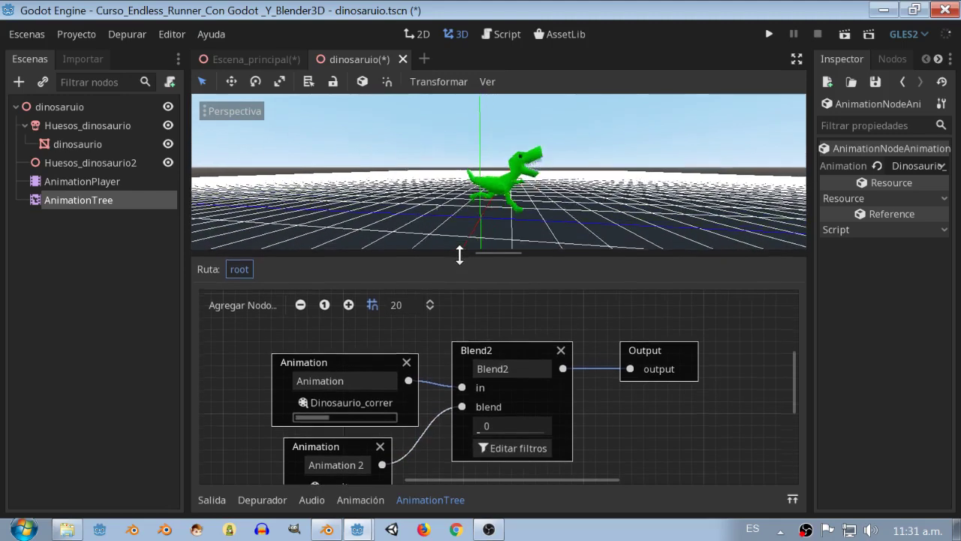
middle_click_drag(523, 325, 513, 385)
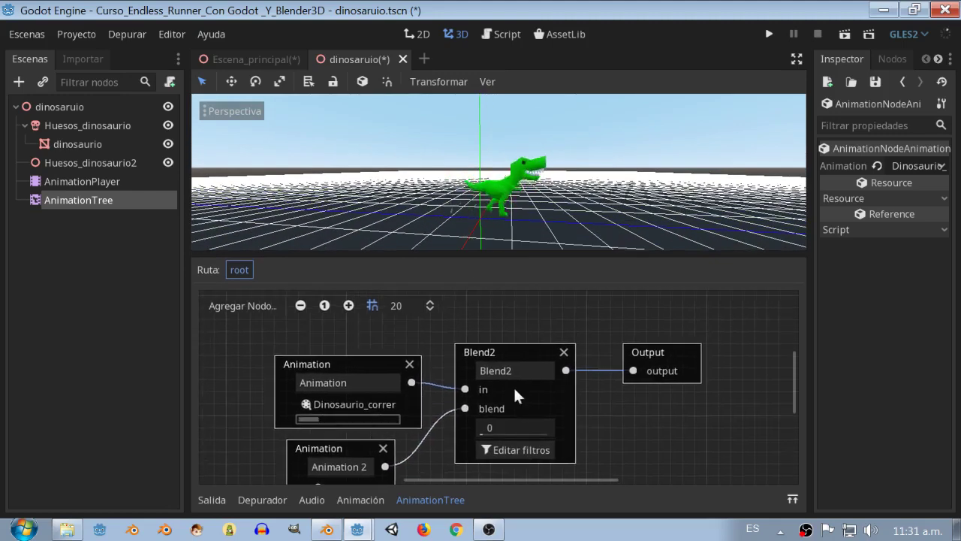
mouse_move(482, 434)
left_mouse_down()
mouse_move(563, 442)
mouse_move(423, 436)
mouse_move(572, 426)
mouse_move(429, 436)
mouse_move(578, 442)
mouse_move(435, 445)
mouse_move(572, 445)
mouse_move(515, 454)
mouse_move(485, 449)
mouse_move(560, 447)
mouse_move(464, 447)
mouse_move(585, 447)
mouse_move(500, 453)
mouse_move(468, 436)
left_mouse_up()
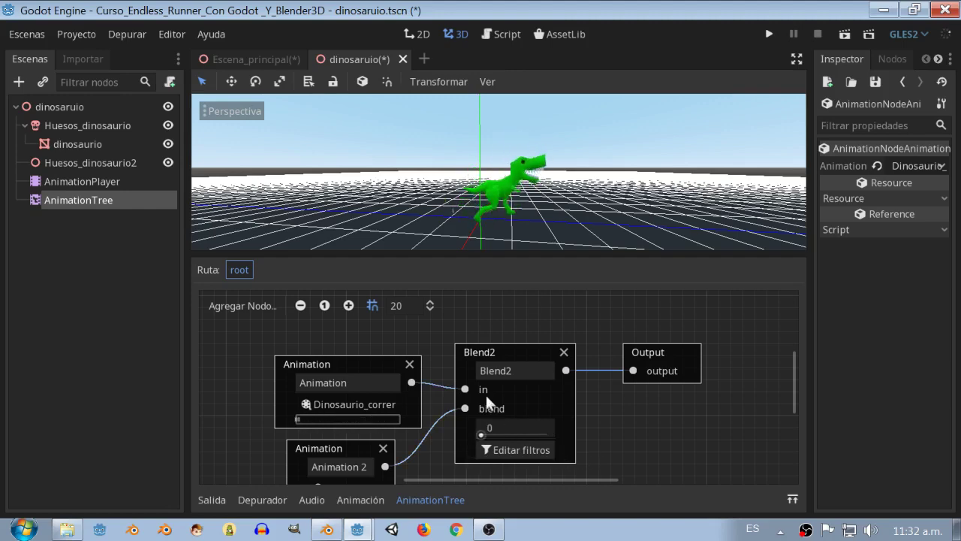
left_click_drag(526, 254, 527, 216)
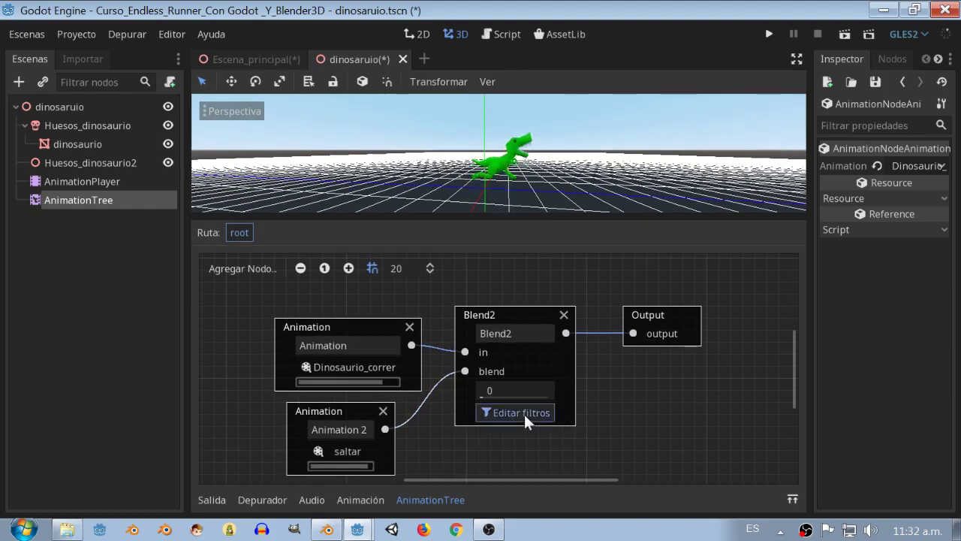
Include the root bone track in Blend2's filters and retest the run/saltar blend
left_click(524, 412)
left_click(314, 139)
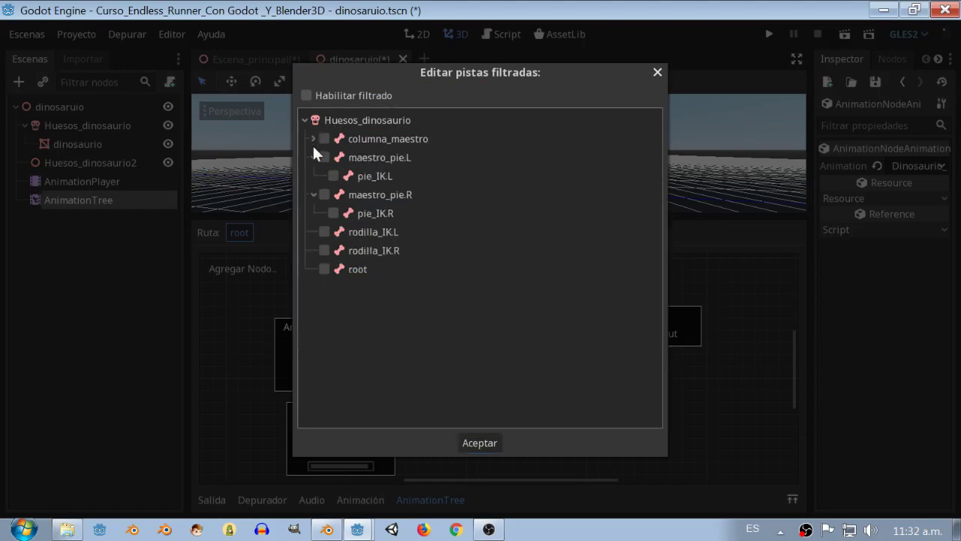
left_click(323, 269)
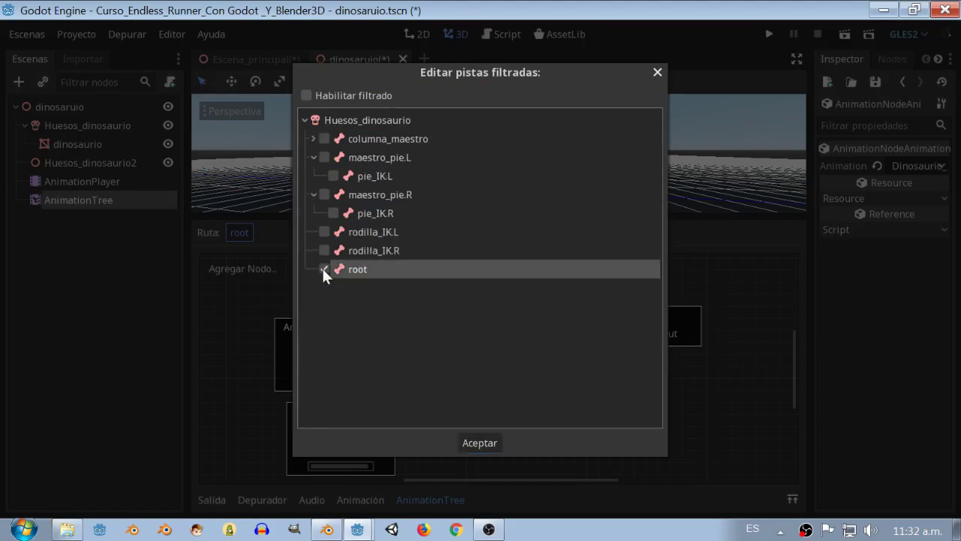
left_click(479, 443)
mouse_move(481, 397)
left_mouse_down()
mouse_move(591, 395)
mouse_move(464, 396)
mouse_move(580, 395)
mouse_move(480, 396)
left_mouse_up()
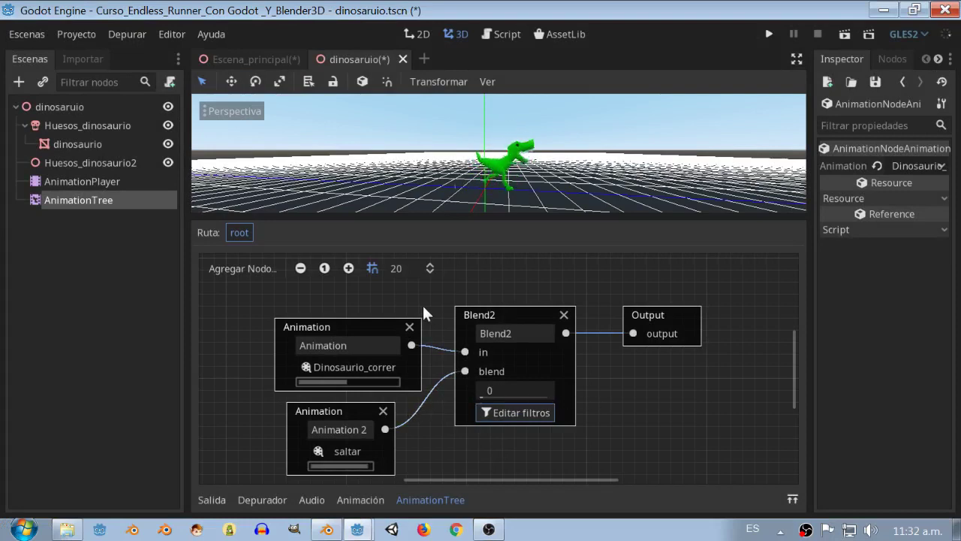
left_click(243, 269)
Add a OneShot node, delete Blend2, and wire run and saltar through OneShot into Output
left_click(243, 292)
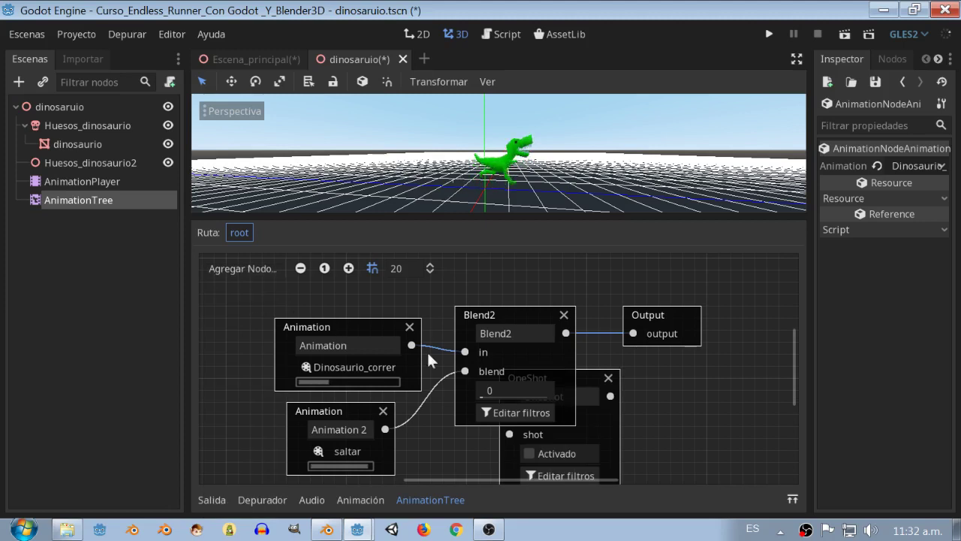
left_click_drag(650, 315, 711, 315)
mouse_move(500, 317)
left_mouse_down()
mouse_move(610, 280)
mouse_move(572, 294)
left_mouse_up()
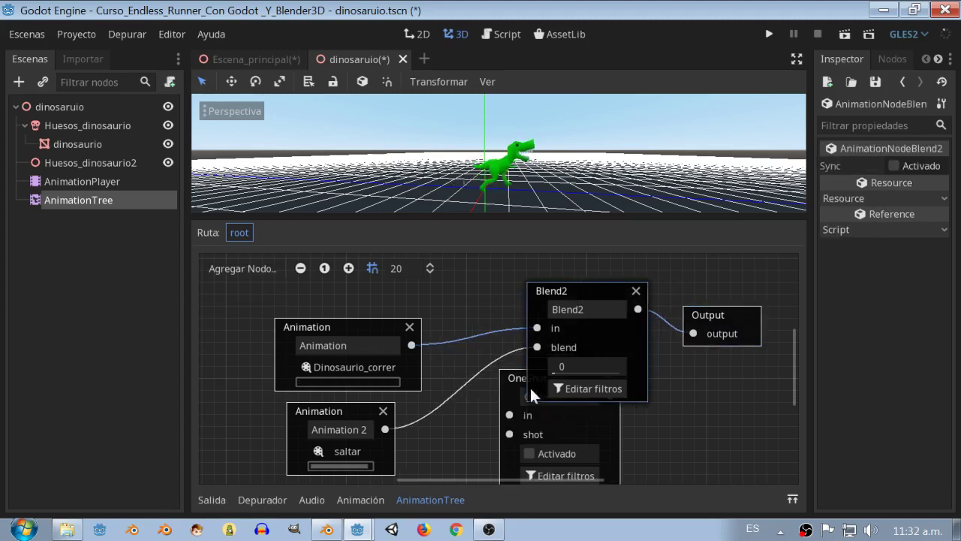
left_click_drag(535, 327, 510, 414)
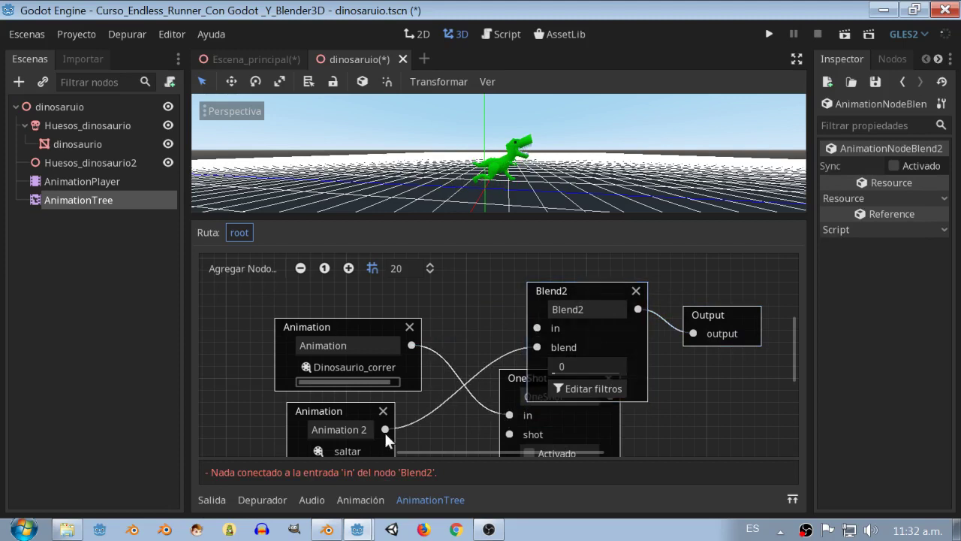
left_click_drag(384, 429, 541, 378)
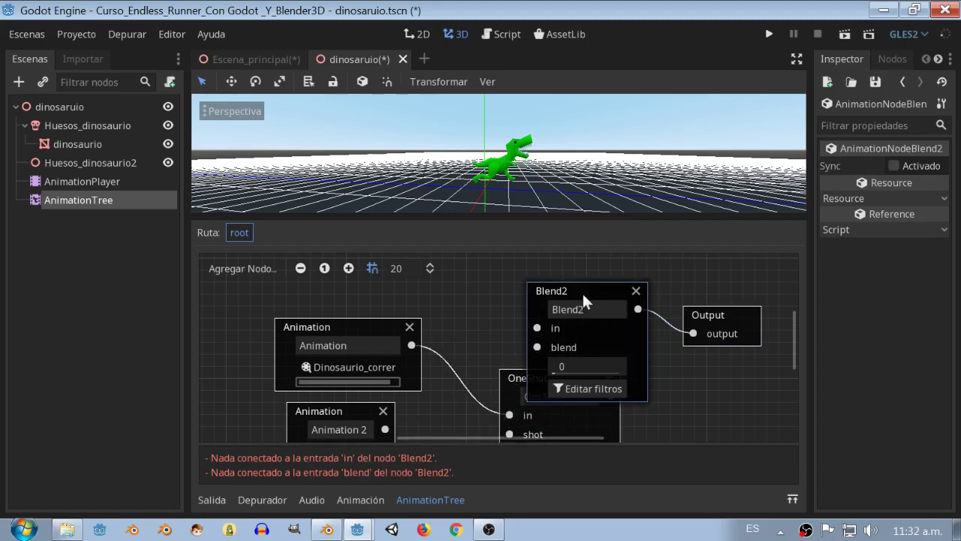
key("Delete")
left_click_drag(571, 325, 559, 313)
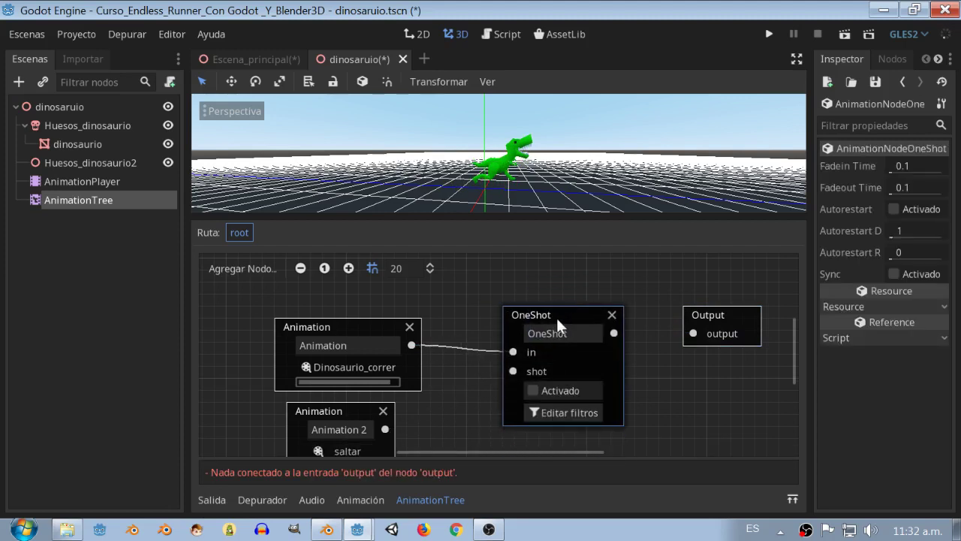
left_click_drag(384, 430, 512, 371)
left_click_drag(646, 338, 692, 333)
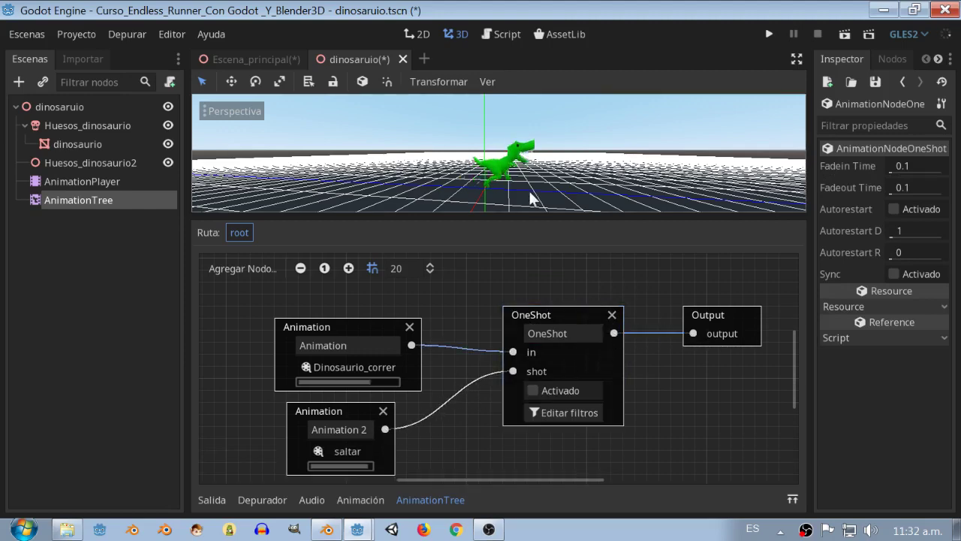
Undo the OneShot changes to restore Blend2 with its connections, then reposition Blend2
left_click_drag(530, 218, 530, 246)
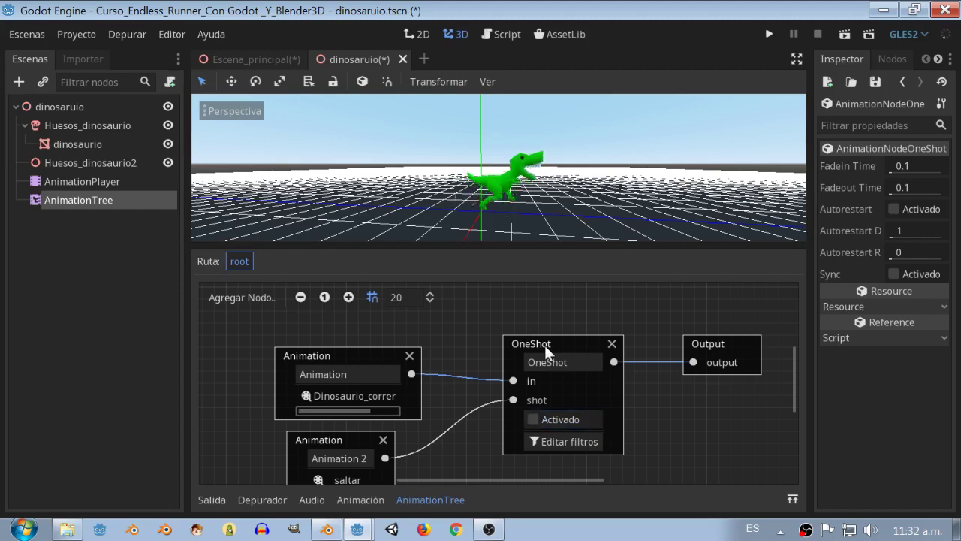
key("ctrl+z")
key("ctrl+z")
key("ctrl+z")
key("ctrl+z")
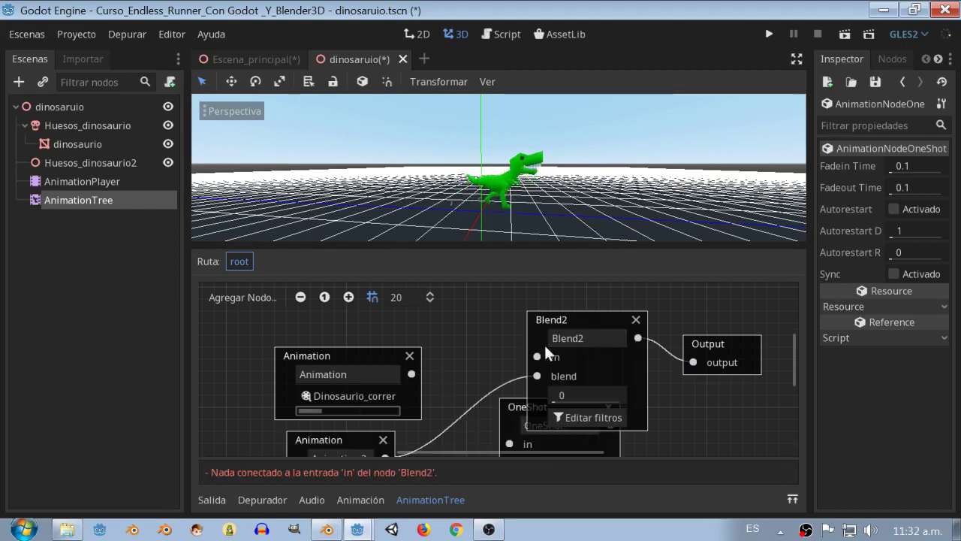
key("ctrl+z")
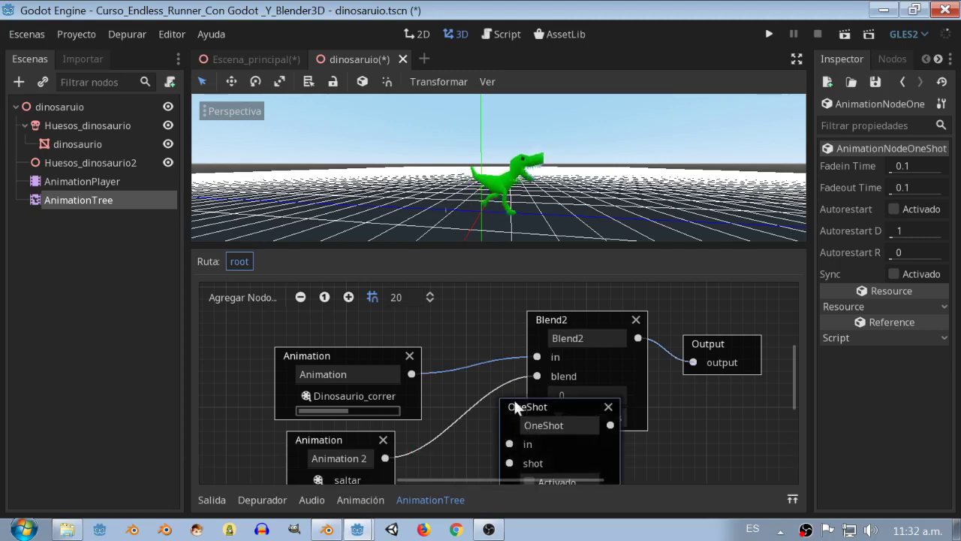
key("ctrl+z")
left_click(557, 318)
left_click_drag(558, 319, 534, 342)
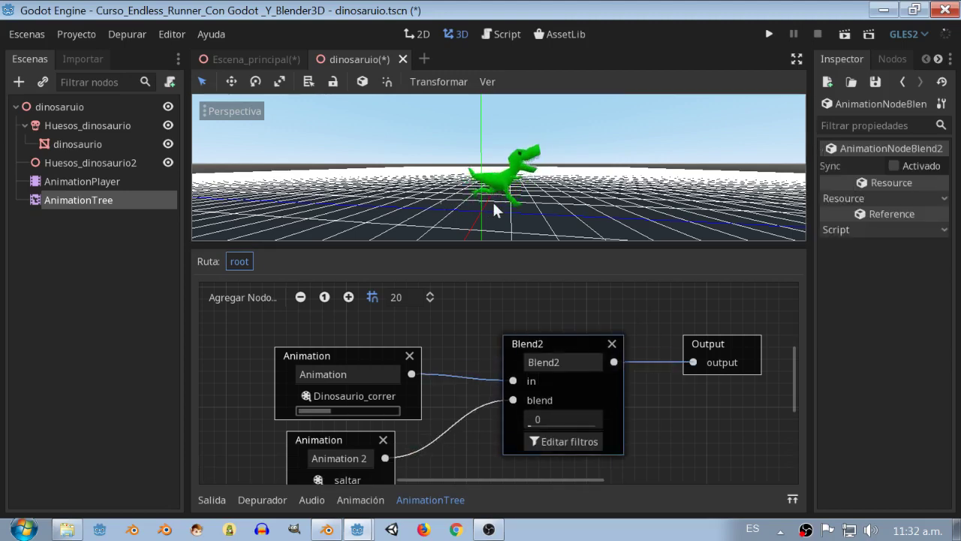
scroll(529, 232, "up", 5)
scroll(626, 382, "down", 2)
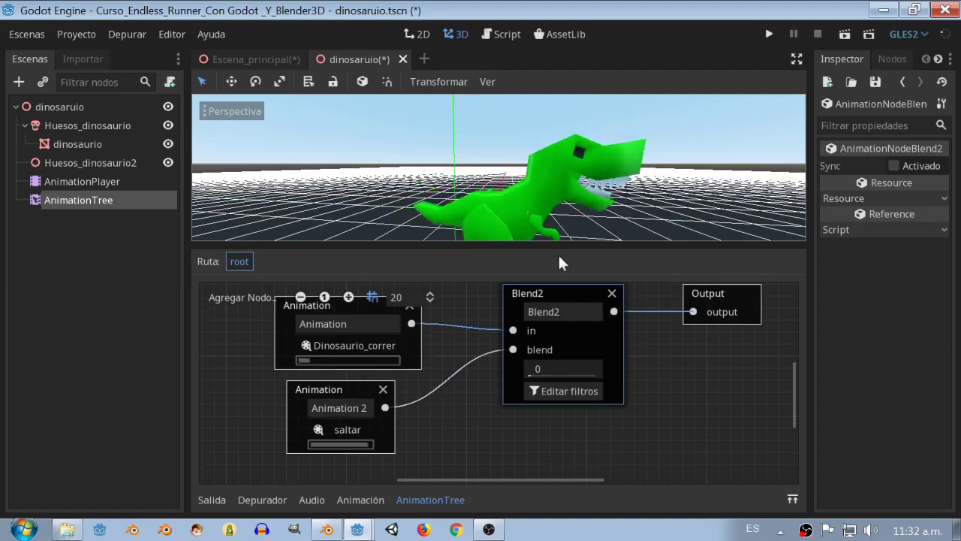
left_click_drag(513, 246, 518, 257)
scroll(613, 384, "down", 3)
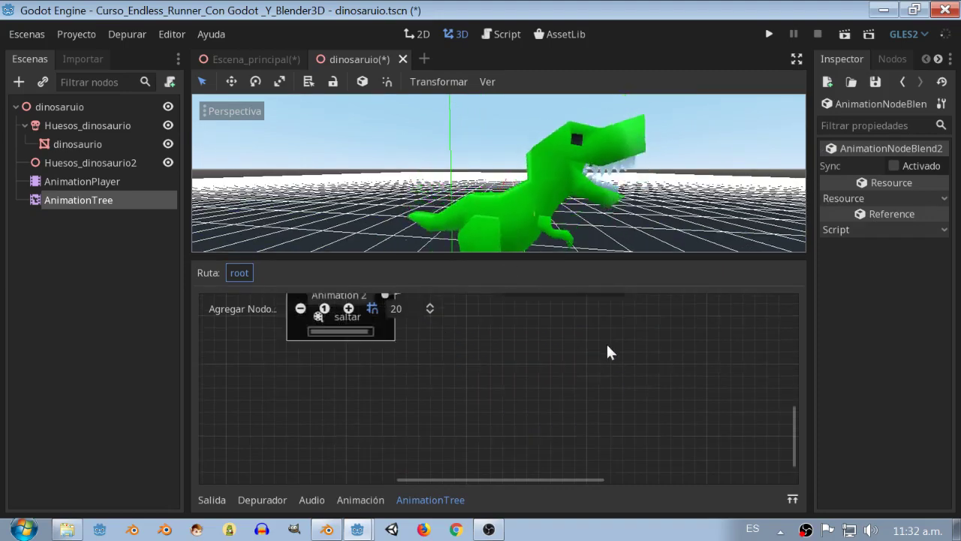
scroll(606, 341, "up", 8)
scroll(612, 366, "down", 4)
left_click_drag(585, 257, 593, 288)
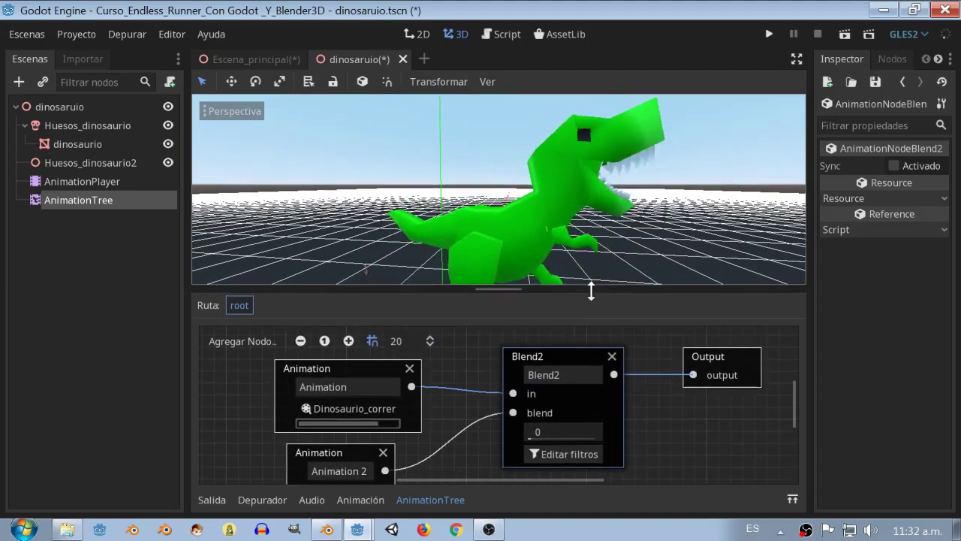
scroll(581, 229, "down", 5)
mouse_move(535, 435)
left_mouse_down()
mouse_move(616, 436)
mouse_move(593, 438)
mouse_move(609, 442)
left_mouse_up()
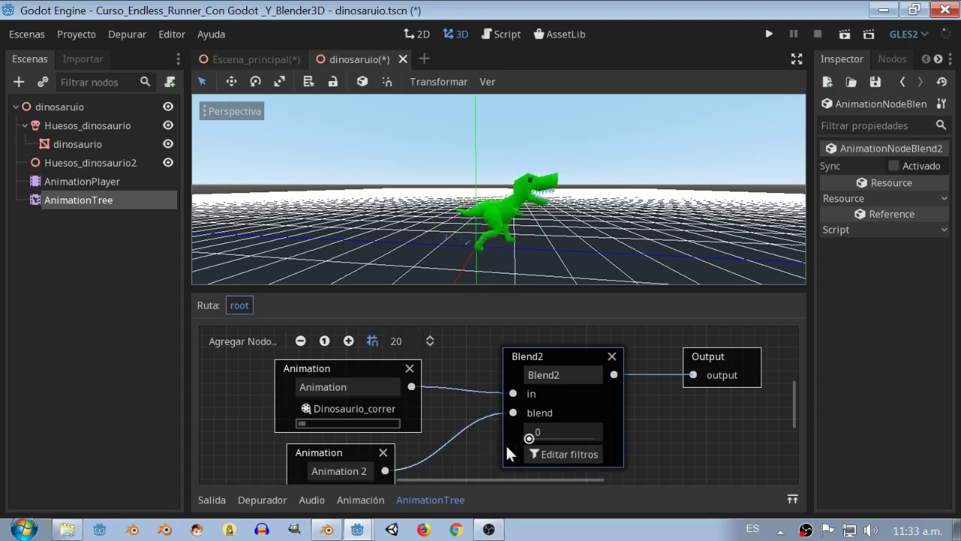
mouse_move(609, 442)
left_mouse_down()
mouse_move(642, 443)
mouse_move(437, 443)
mouse_move(657, 449)
mouse_move(499, 451)
left_mouse_up()
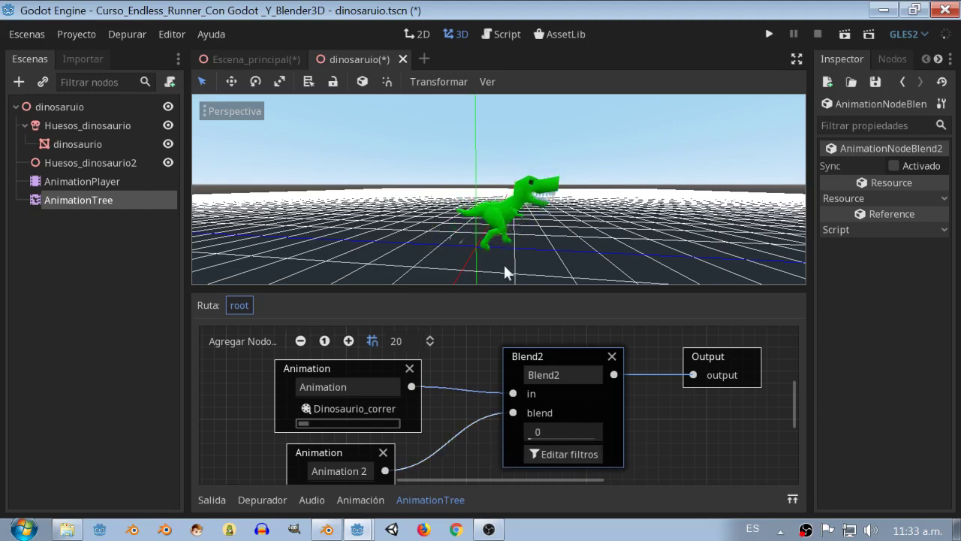
scroll(528, 267, "down", 2)
scroll(527, 265, "up", 3)
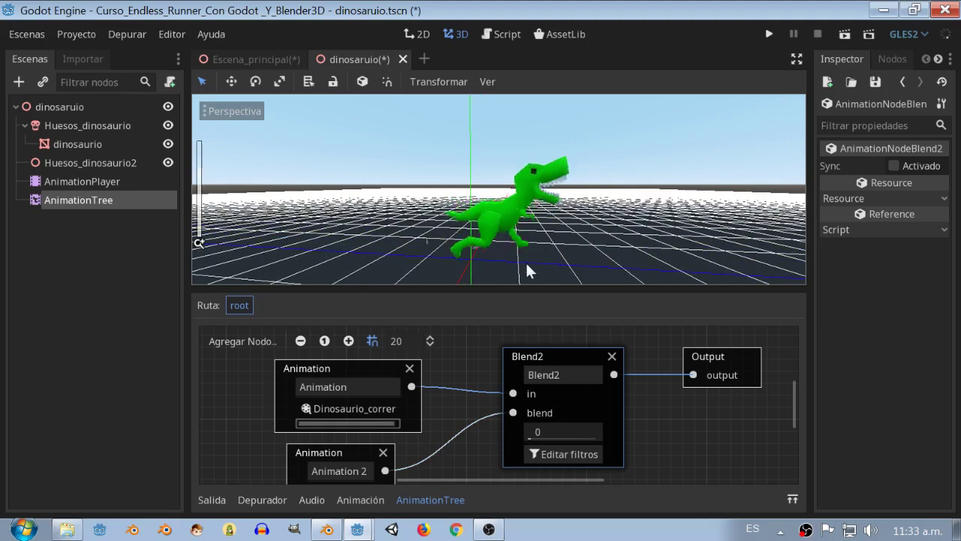
scroll(526, 267, "down", 2)
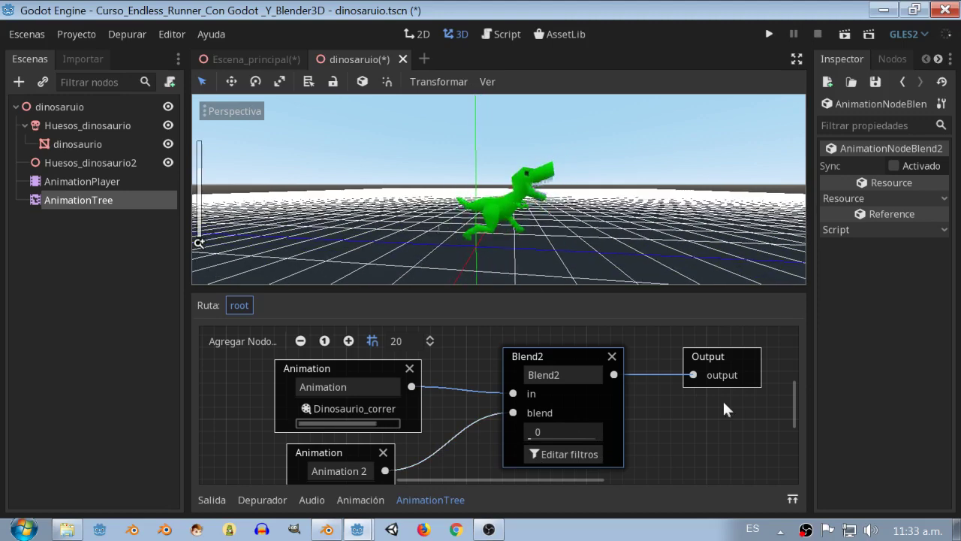